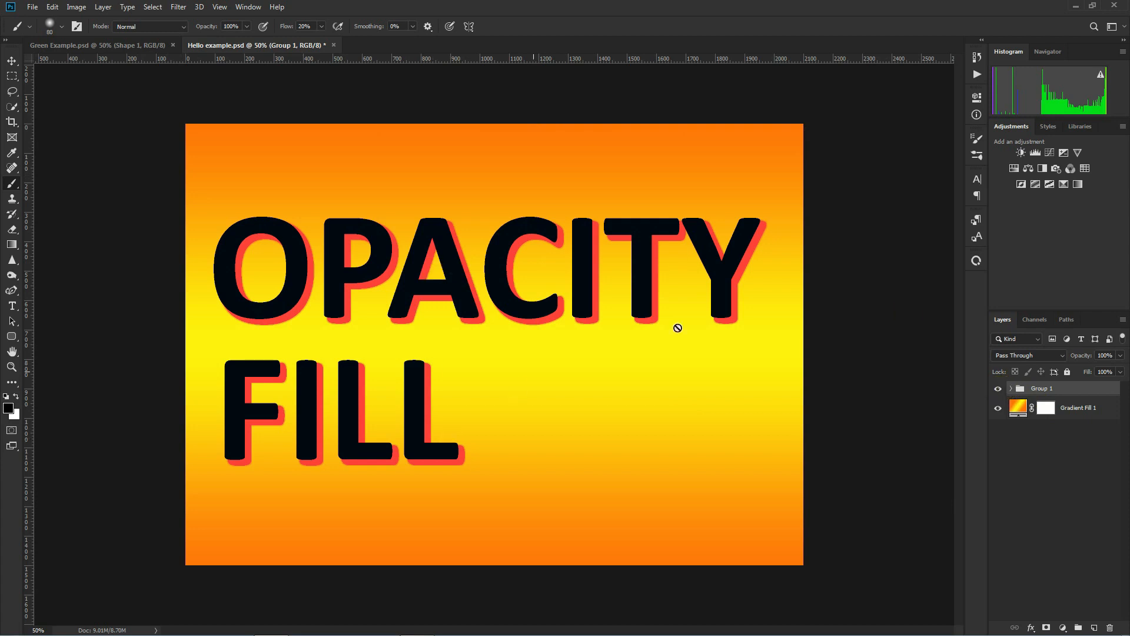
# - Examine the FILL and OPACITY text layers inside Group 1 and the Gradient Fill 1 layer beneath the group
pyautogui.click(1010, 389)
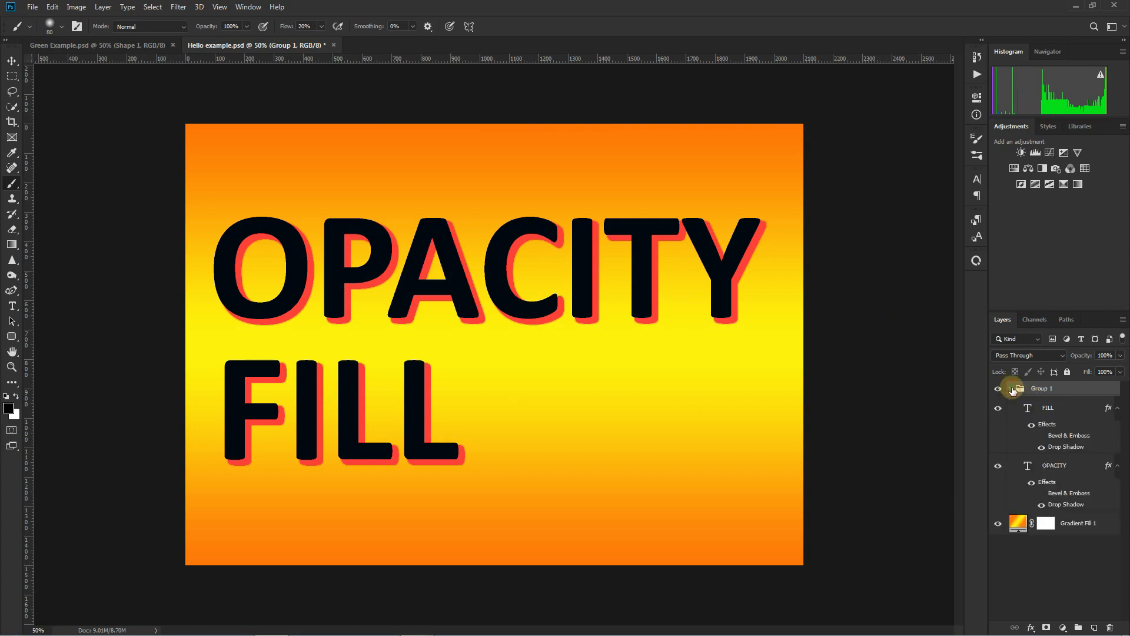
pyautogui.click(1058, 414)
pyautogui.click(1058, 466)
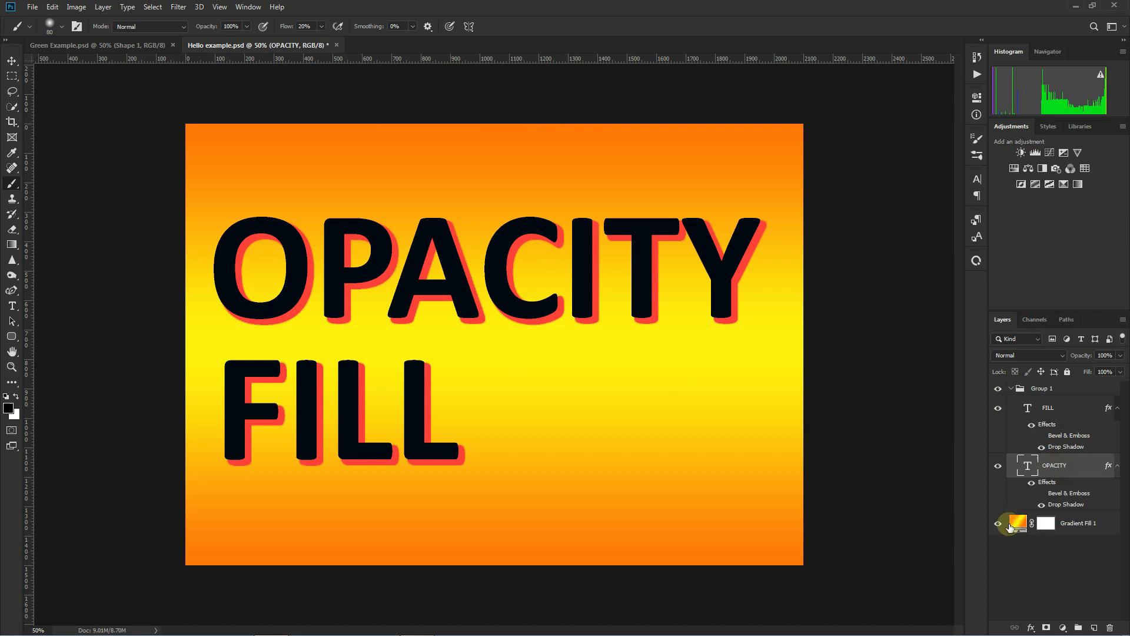
pyautogui.click(1068, 525)
pyautogui.click(1066, 468)
pyautogui.click(1064, 412)
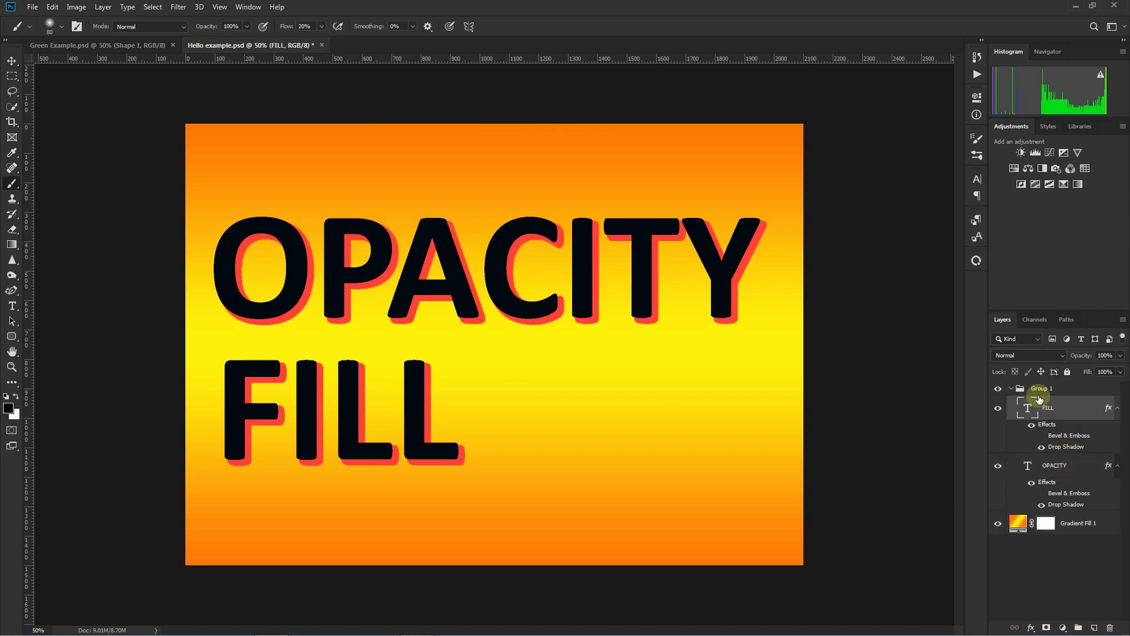
pyautogui.click(1013, 389)
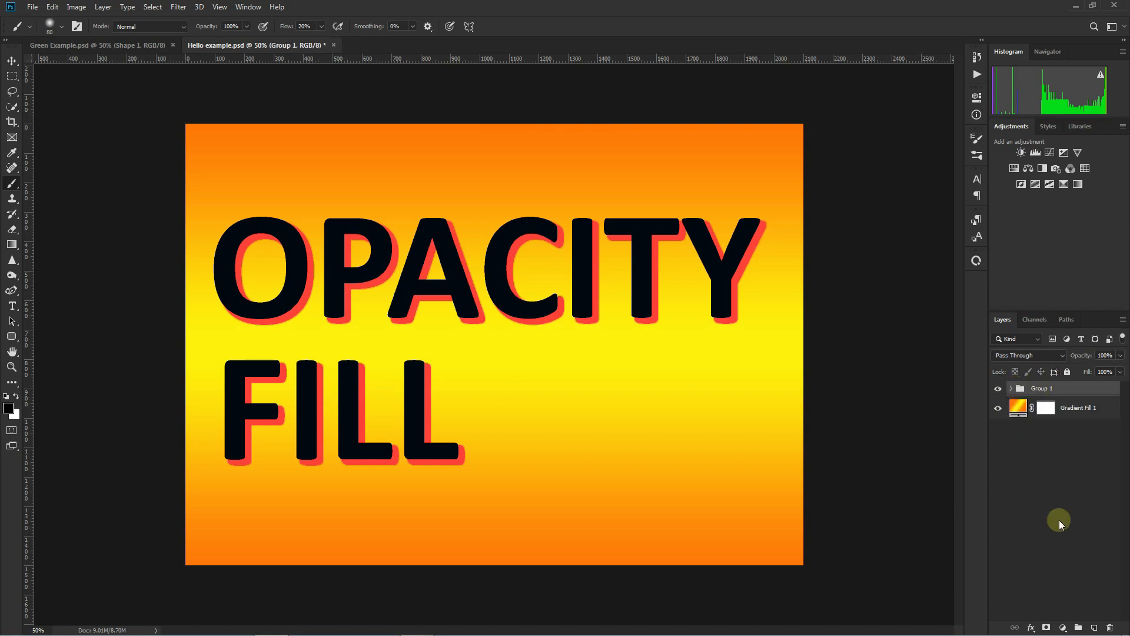
# - Try lower opacity values on Group 1, including 90% and 50%, and return the group to 100%
pyautogui.click(1120, 371)
pyautogui.moveTo(1120, 372); pyautogui.dragTo(1066, 369)
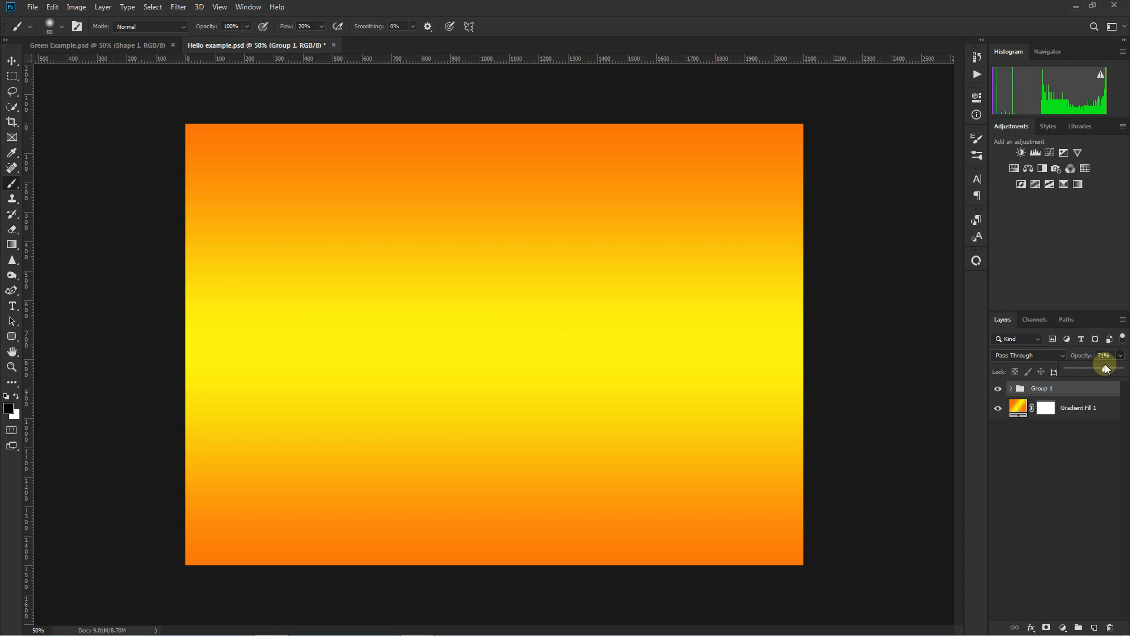
pyautogui.moveTo(1105, 367); pyautogui.dragTo(1106, 368)
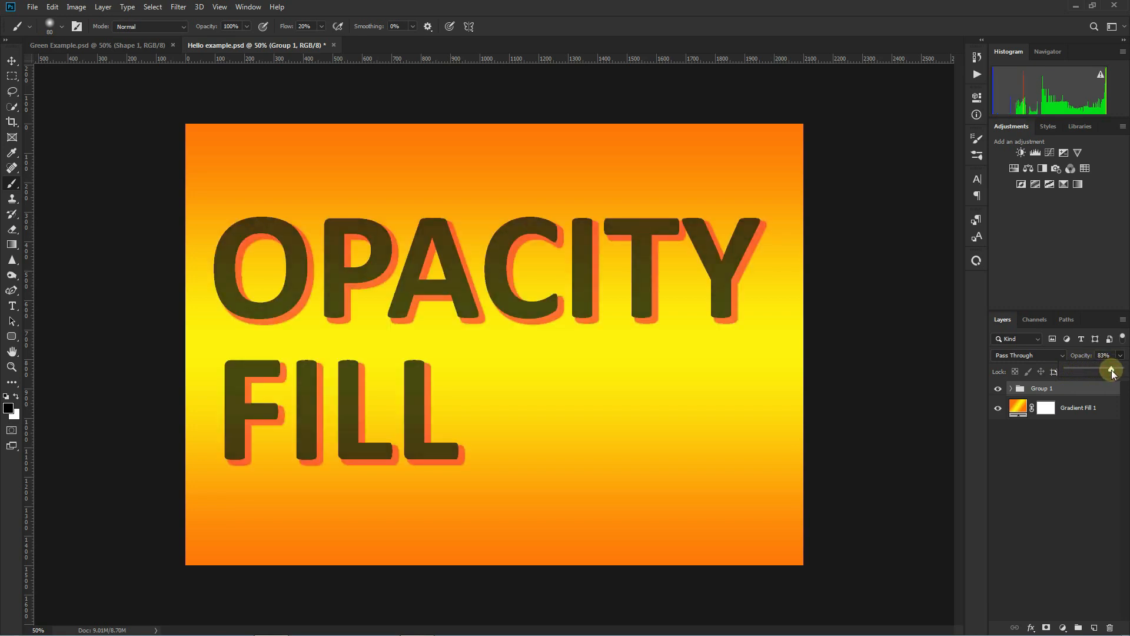
pyautogui.moveTo(1114, 371); pyautogui.dragTo(1115, 372)
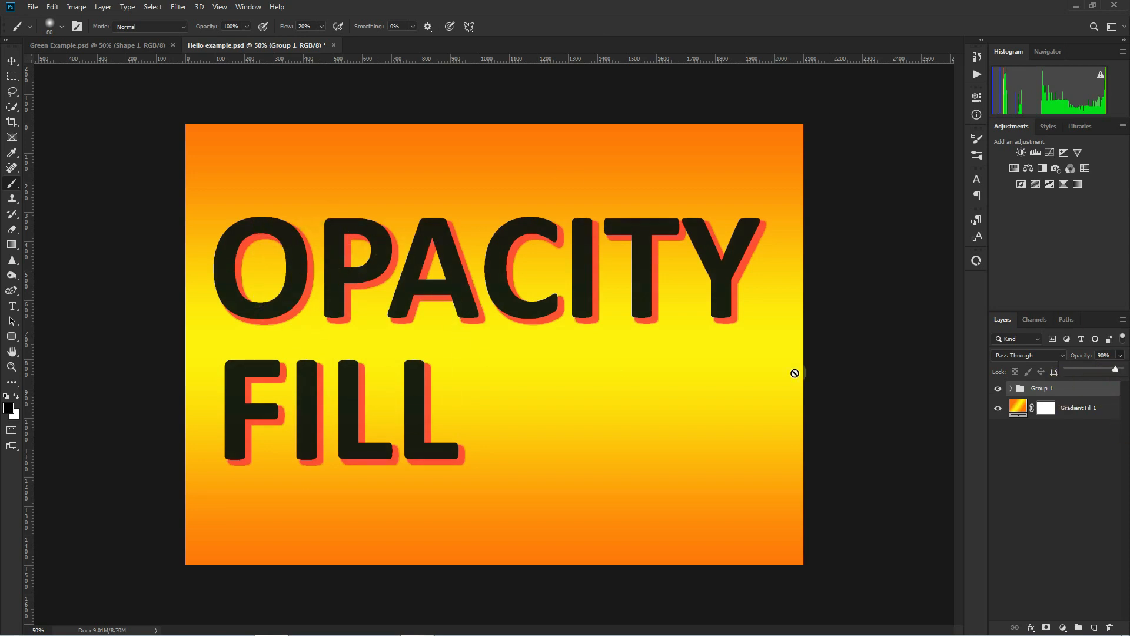
pyautogui.moveTo(1116, 370); pyautogui.dragTo(1096, 371)
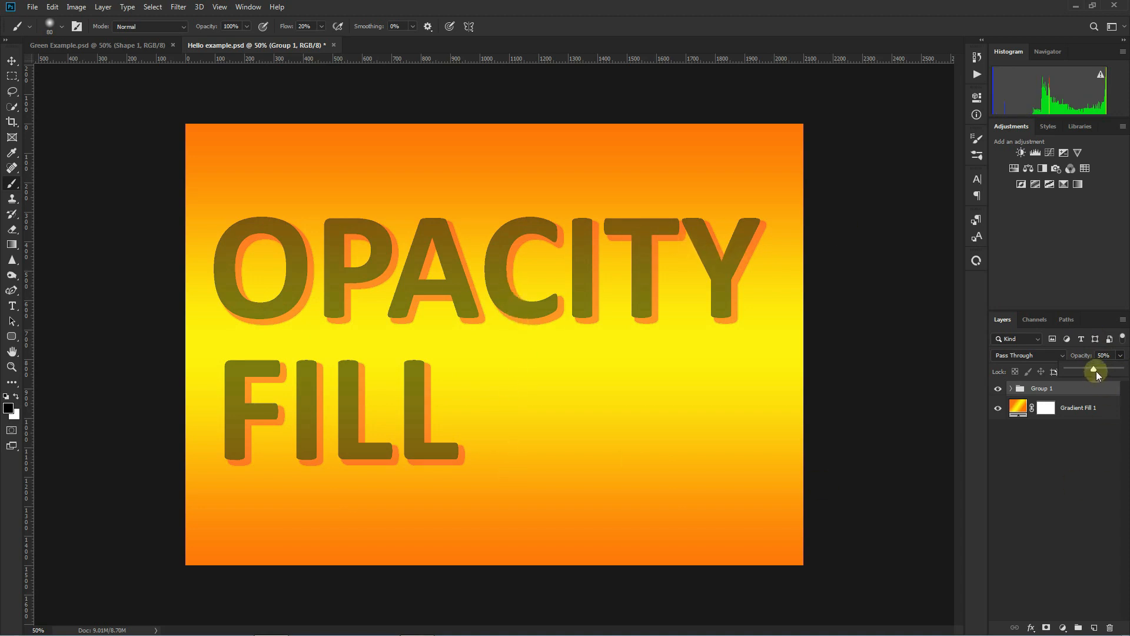
pyautogui.moveTo(1093, 369); pyautogui.dragTo(1124, 371)
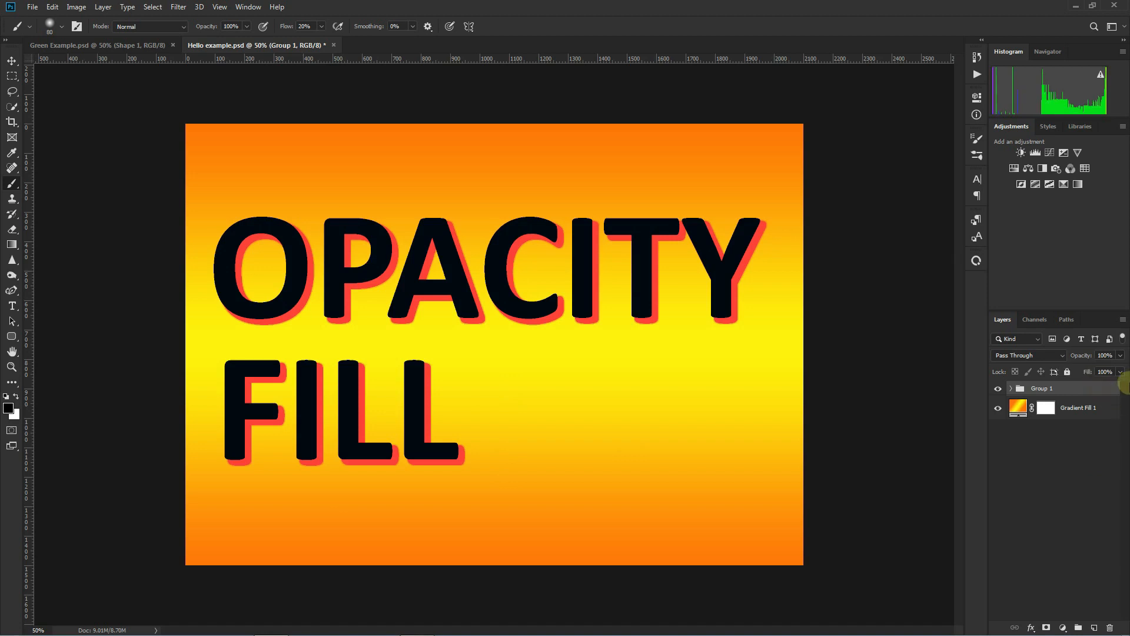
pyautogui.moveTo(1119, 371)
pyautogui.mouseDown()
pyautogui.moveTo(1122, 388)
pyautogui.moveTo(1066, 387)
pyautogui.moveTo(1120, 386)
pyautogui.mouseUp()
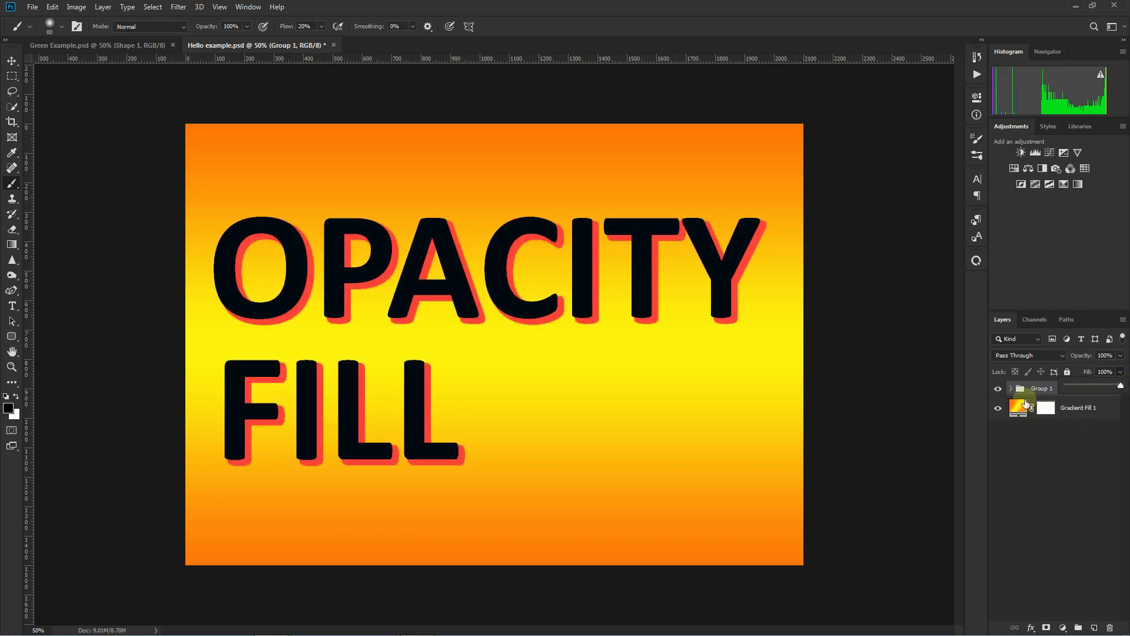
# - Expand Group 1, select the FILL text layer and hide the OPACITY text layer
pyautogui.click(1012, 388)
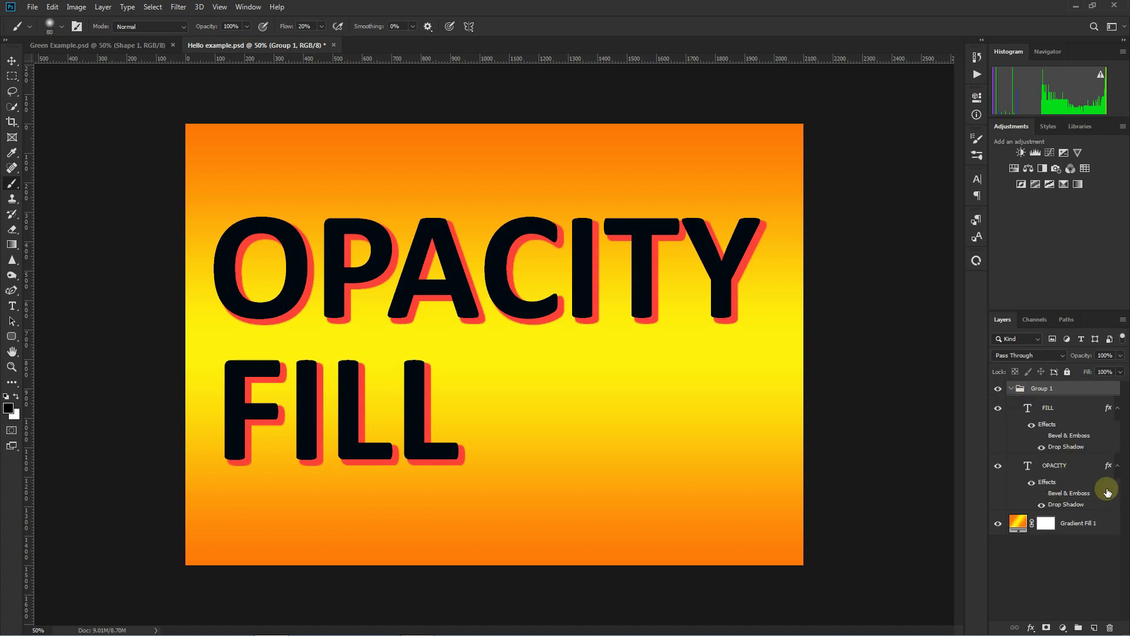
pyautogui.click(1058, 409)
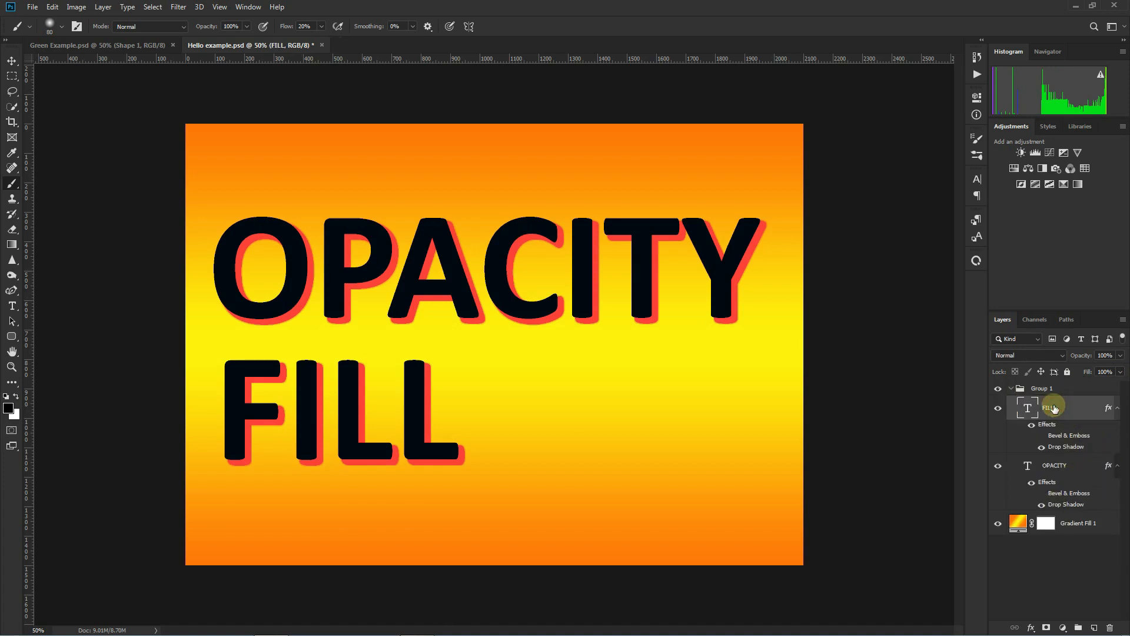
pyautogui.click(1120, 357)
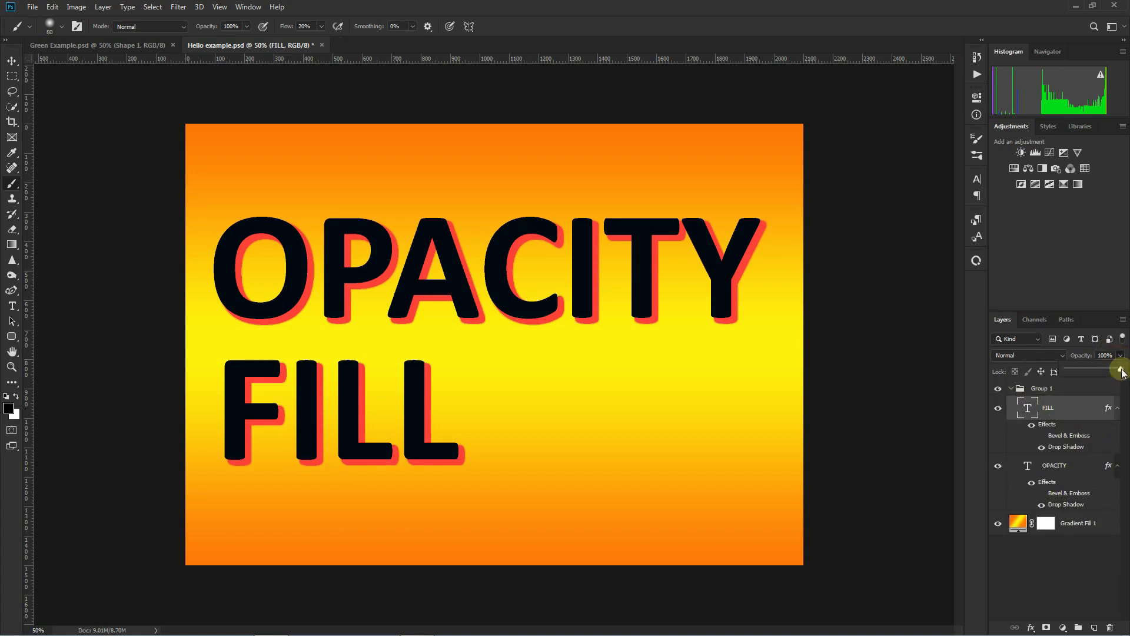
pyautogui.click(999, 468)
pyautogui.click(998, 468)
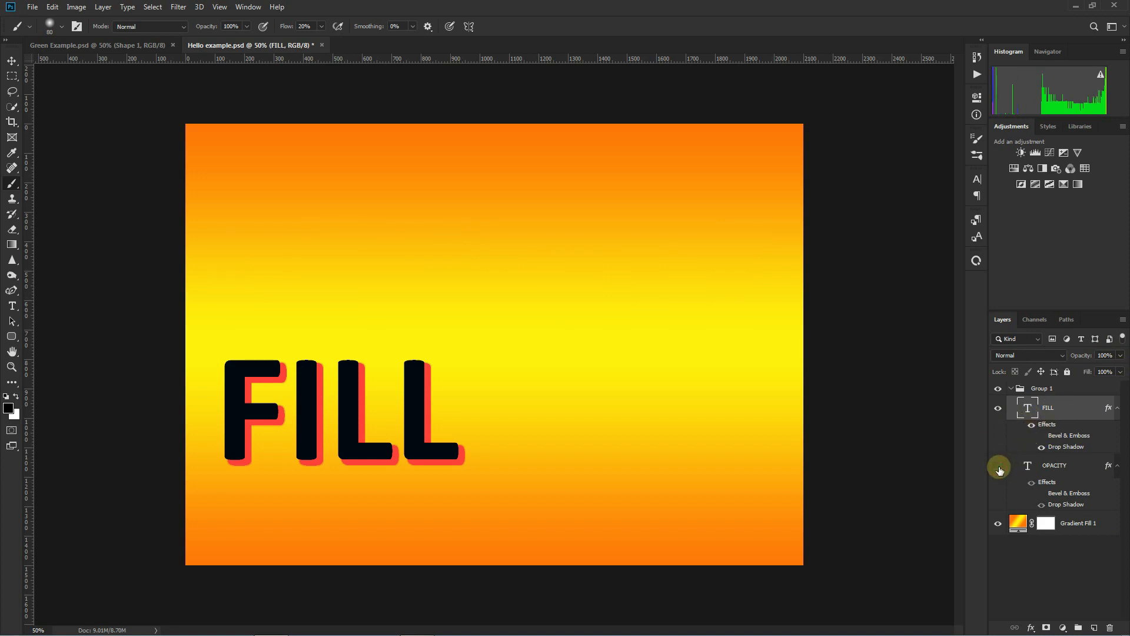
# - Try reducing the FILL text layer's opacity until it almost disappears, and return it to 100%
pyautogui.click(1120, 356)
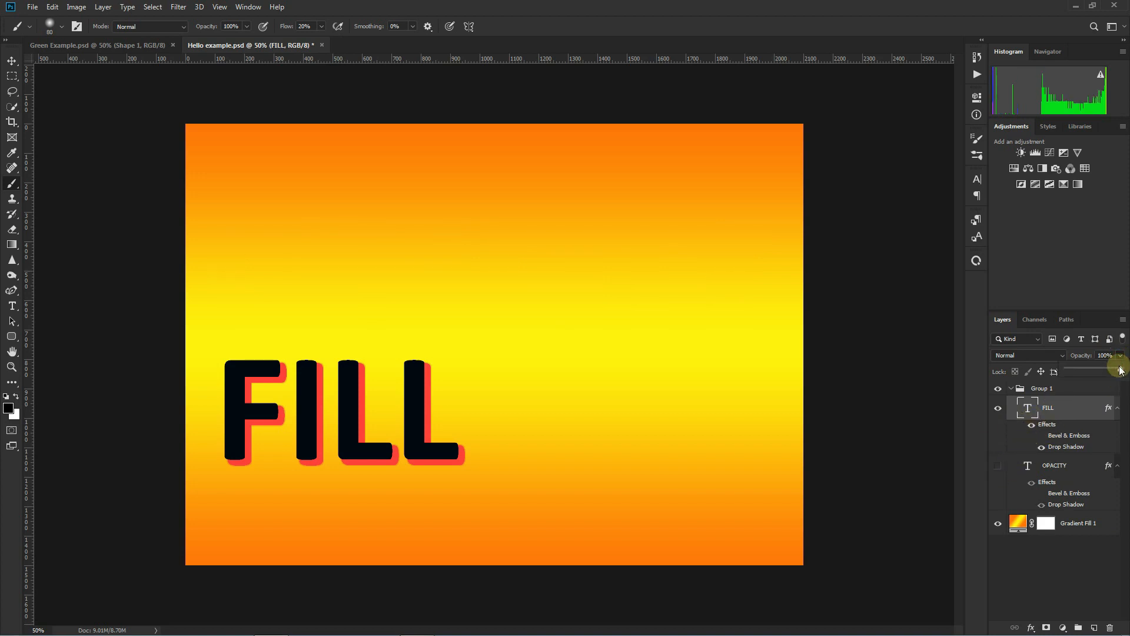
pyautogui.moveTo(1120, 371); pyautogui.dragTo(1111, 372)
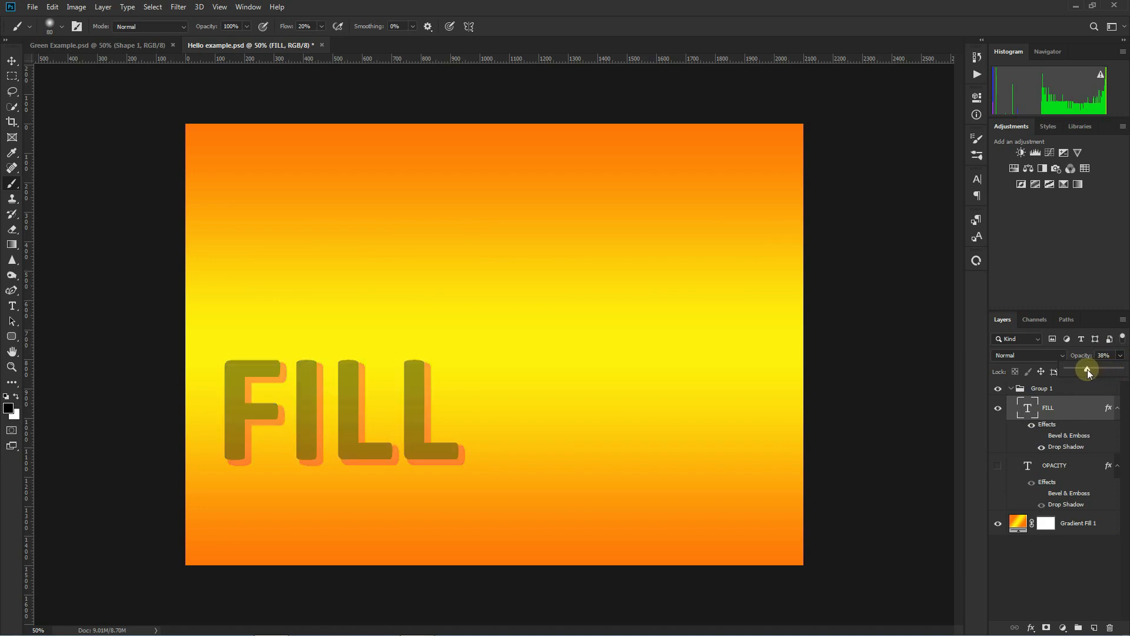
pyautogui.moveTo(1086, 369); pyautogui.dragTo(1069, 369)
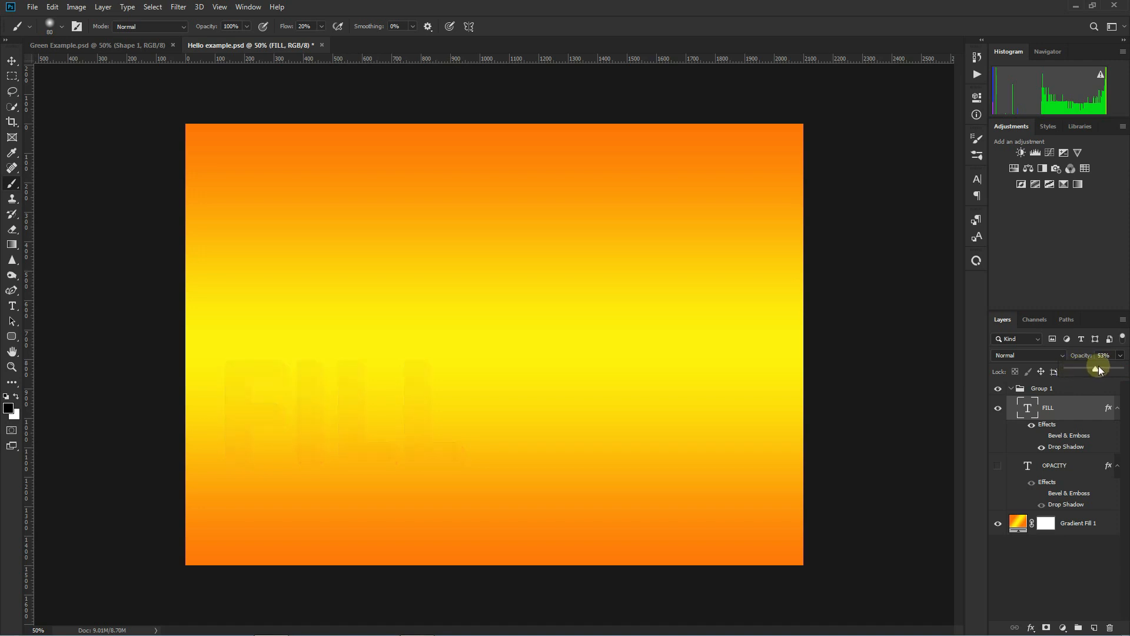
pyautogui.moveTo(1099, 369); pyautogui.dragTo(1122, 367)
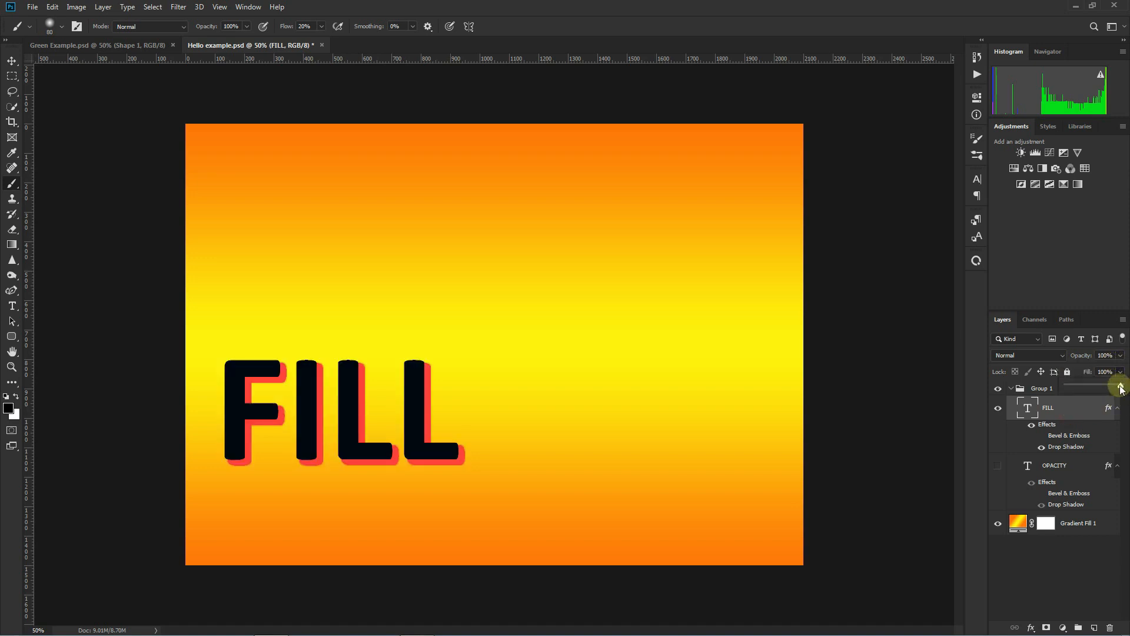
# - Lower the FILL text layer's fill to 0%
pyautogui.moveTo(1121, 389); pyautogui.dragTo(1095, 389)
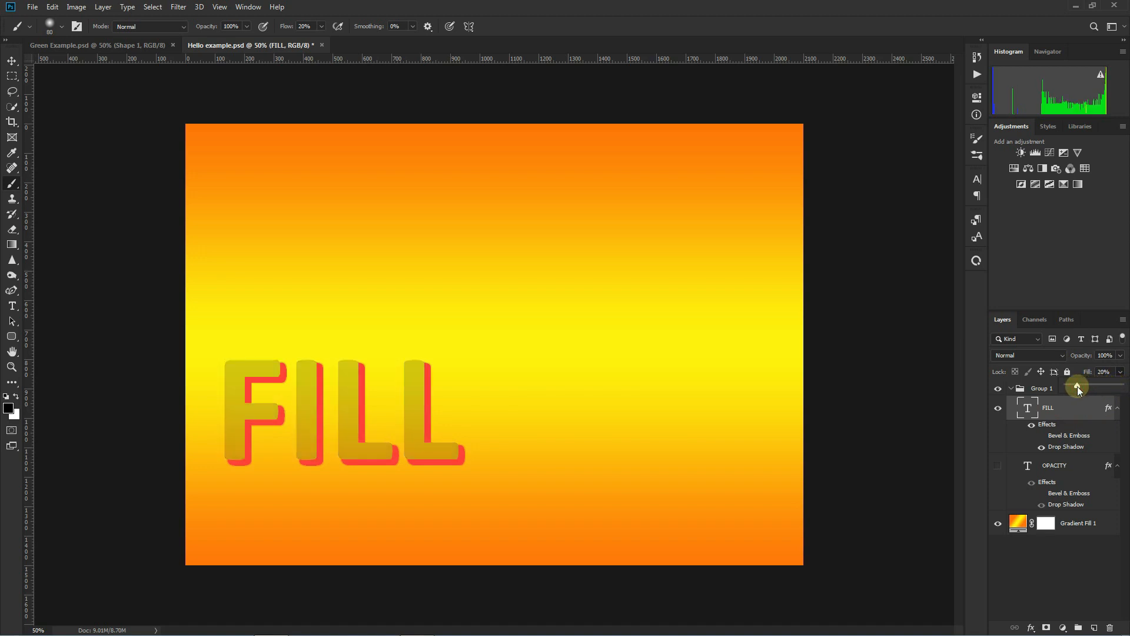
pyautogui.moveTo(1077, 386); pyautogui.dragTo(1066, 386)
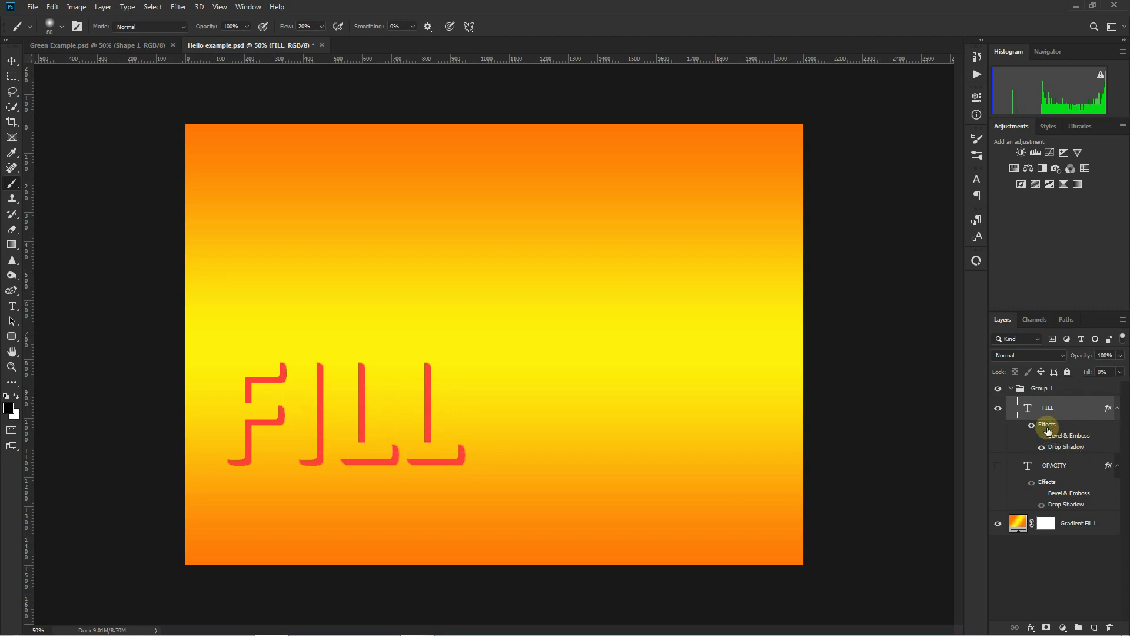
# - Inspect the Drop Shadow settings in the FILL layer's style, toggling the effect off and on without applying changes
pyautogui.rightClick(1069, 407)
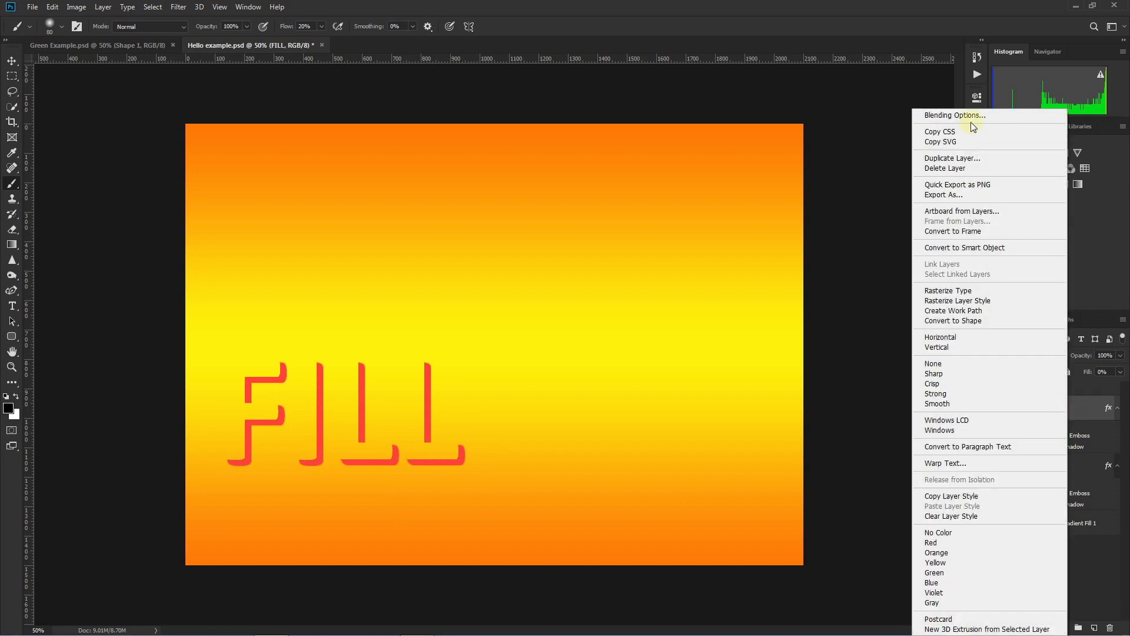
pyautogui.click(956, 116)
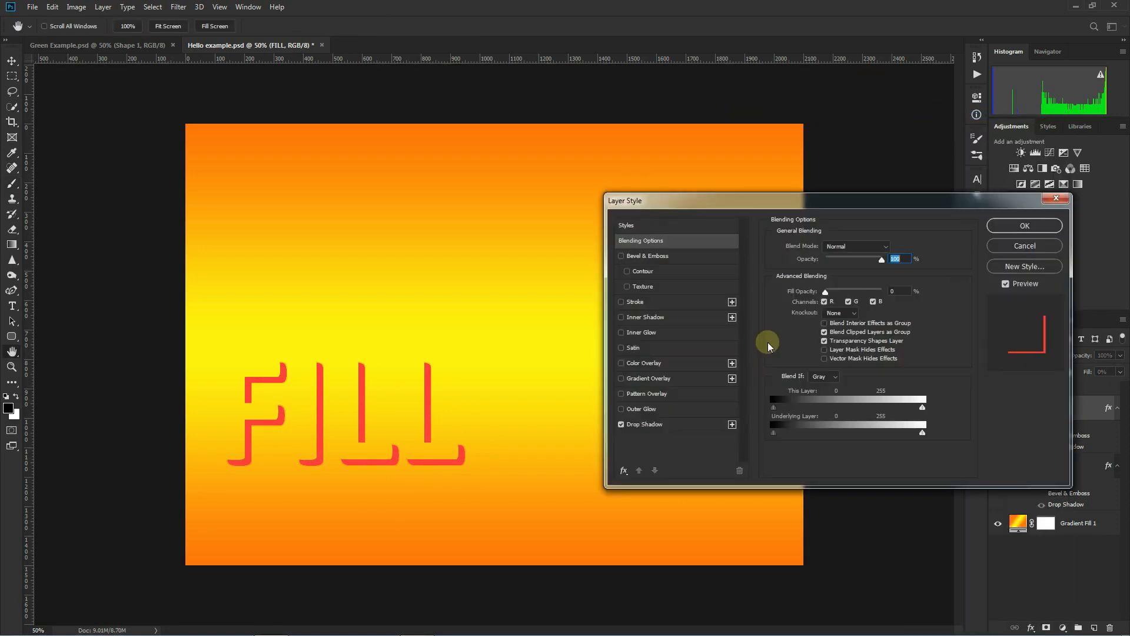
pyautogui.click(683, 426)
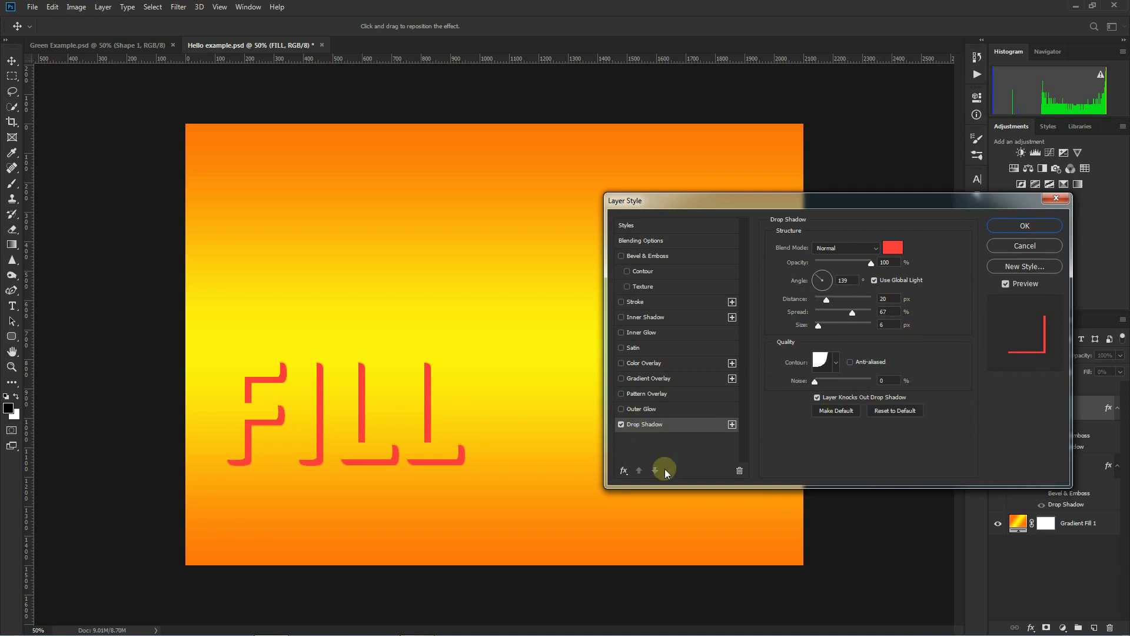
pyautogui.click(621, 424)
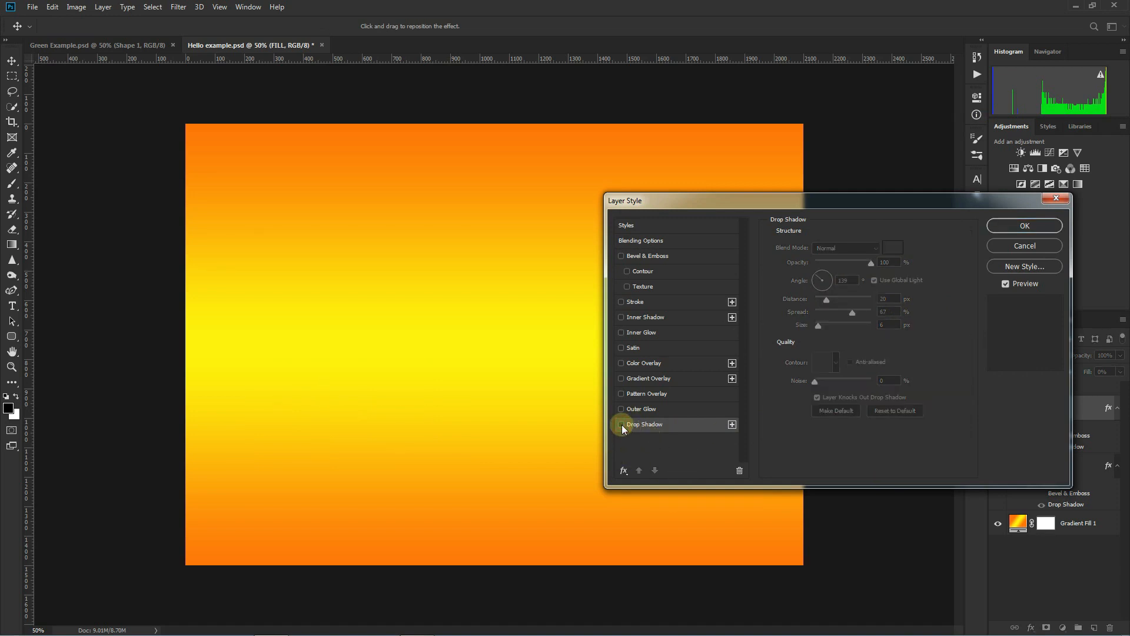
pyautogui.click(621, 424)
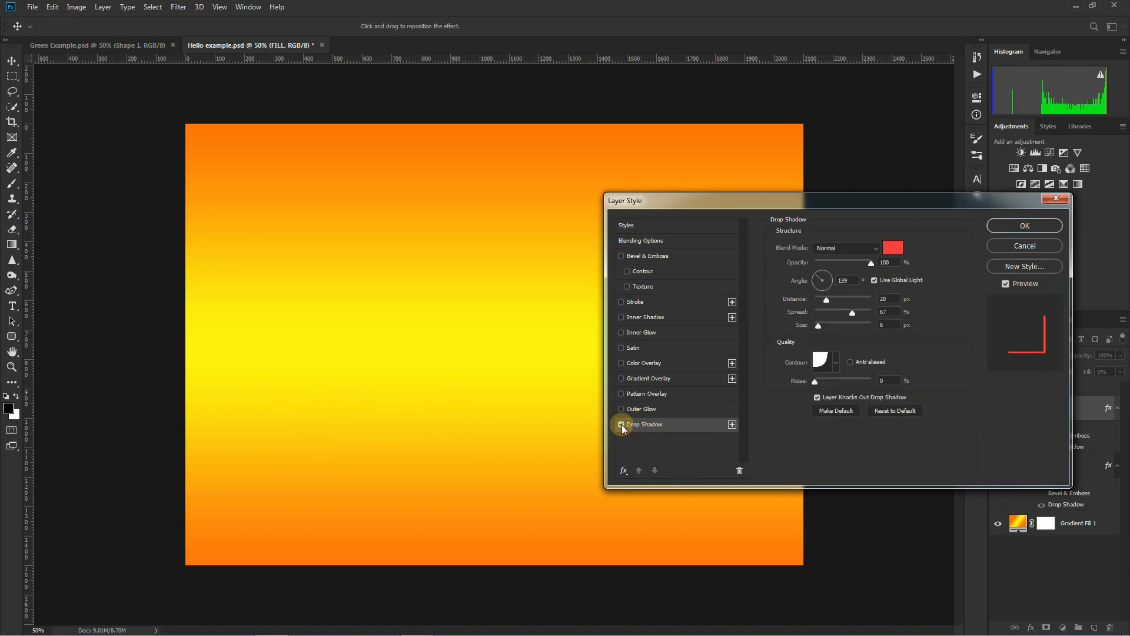
pyautogui.click(1054, 246)
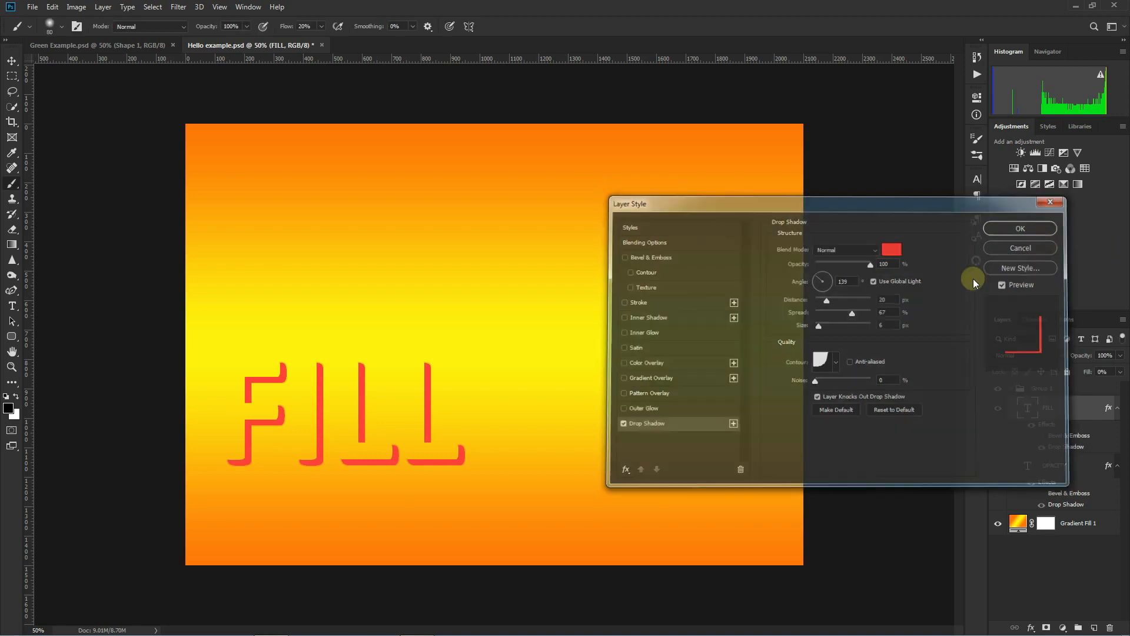
# - Show the OPACITY text layer and compare the opacity and fill settings of Group 1 and the FILL layer
pyautogui.click(1000, 466)
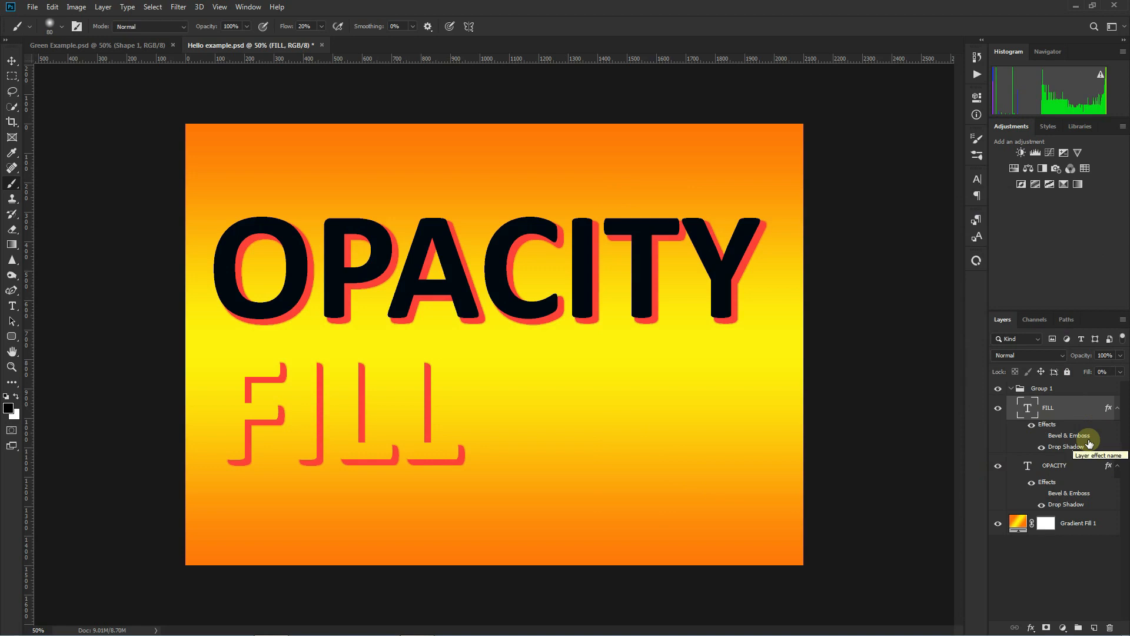
pyautogui.click(1081, 389)
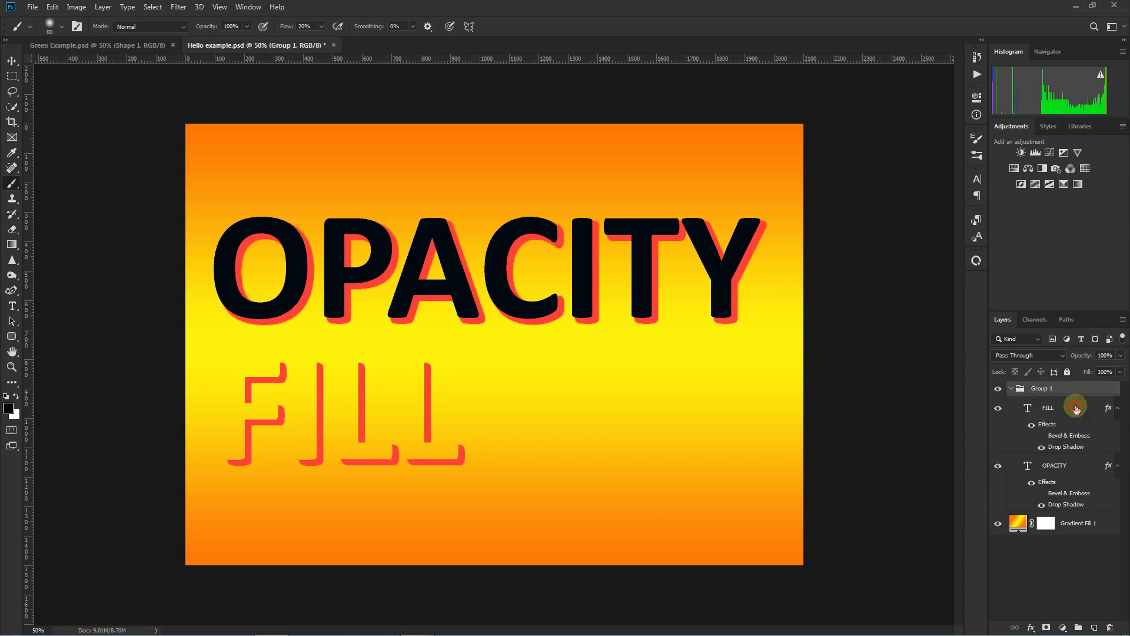
pyautogui.click(1076, 407)
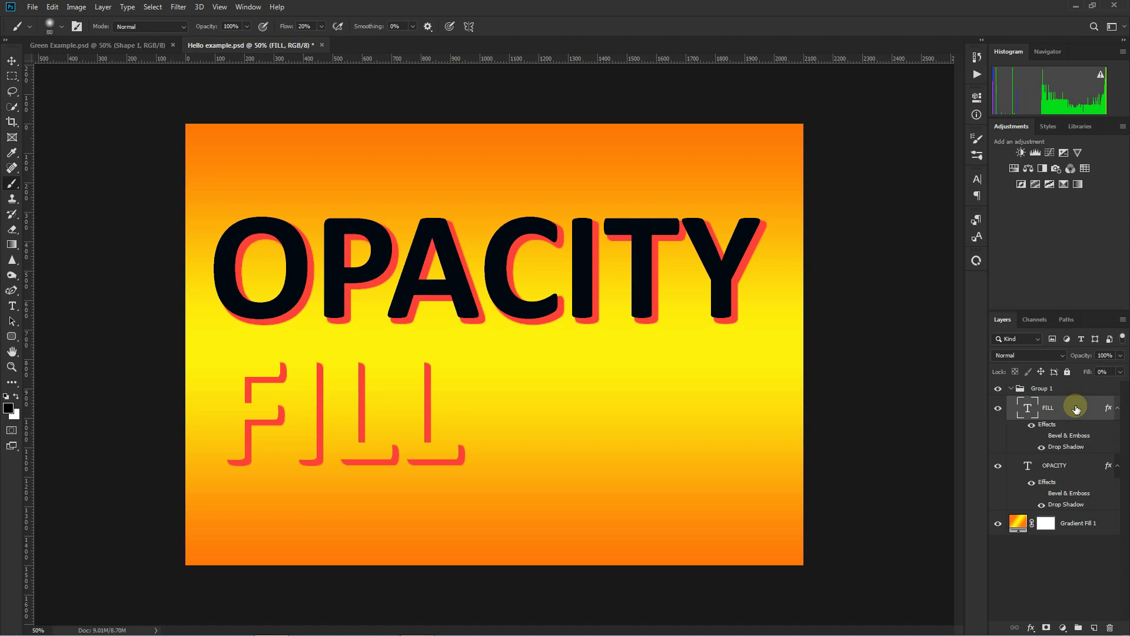
pyautogui.click(1075, 389)
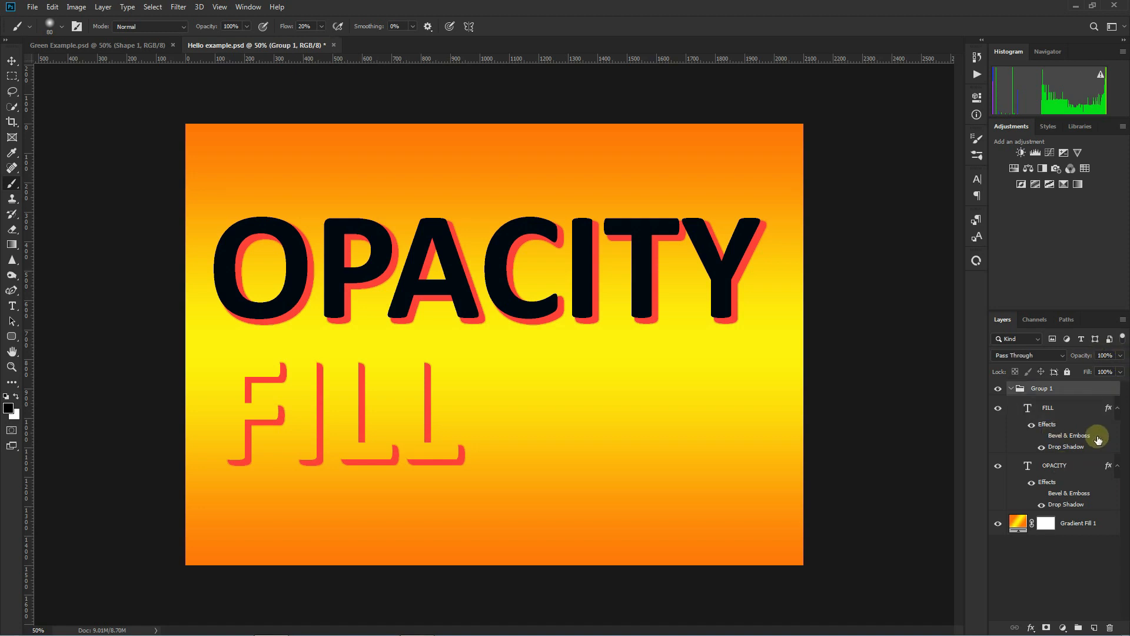
# - Try the FILL text layer with a raised fill and 40% opacity, and set both its fill and opacity to 100%
pyautogui.click(1063, 410)
pyautogui.click(1120, 371)
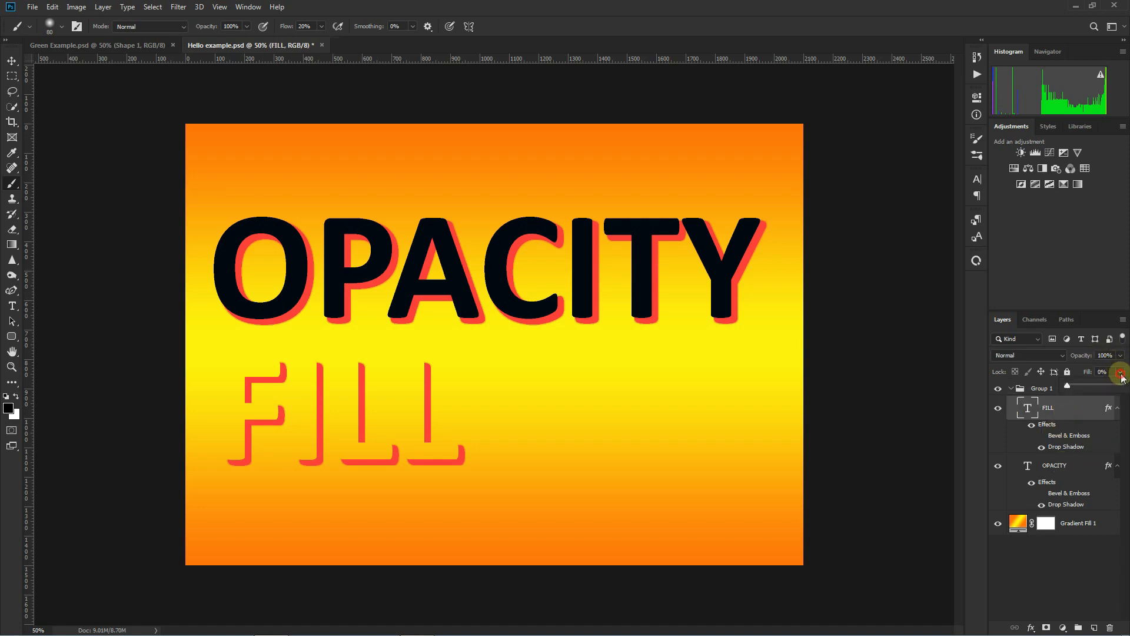
pyautogui.moveTo(1105, 392); pyautogui.dragTo(1088, 367)
pyautogui.click(1122, 371)
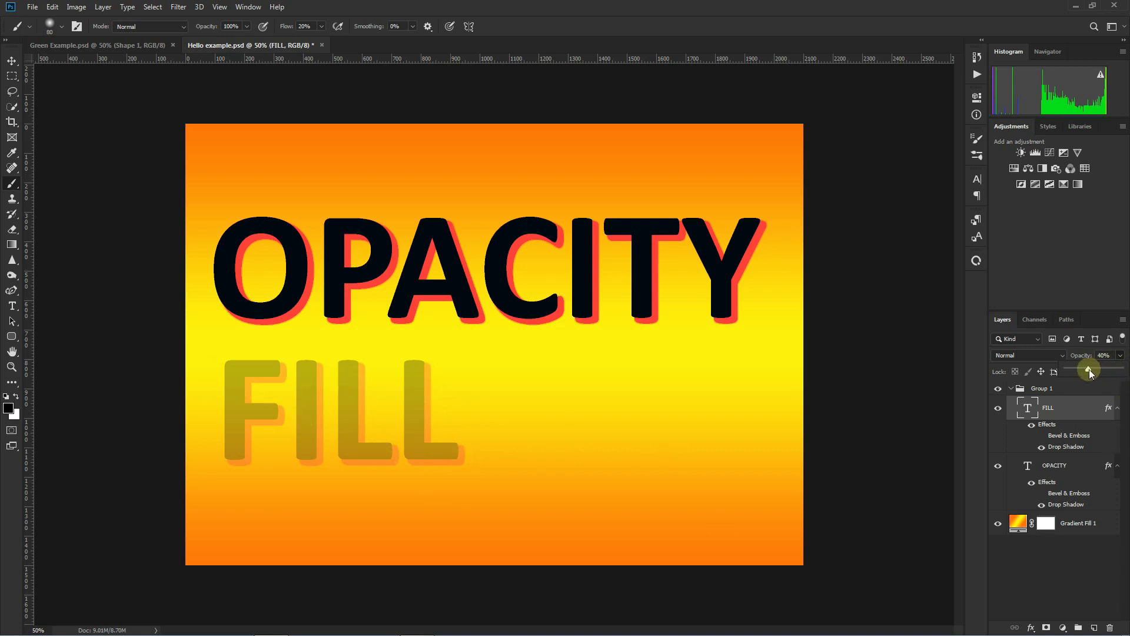
pyautogui.moveTo(1082, 369); pyautogui.dragTo(1120, 368)
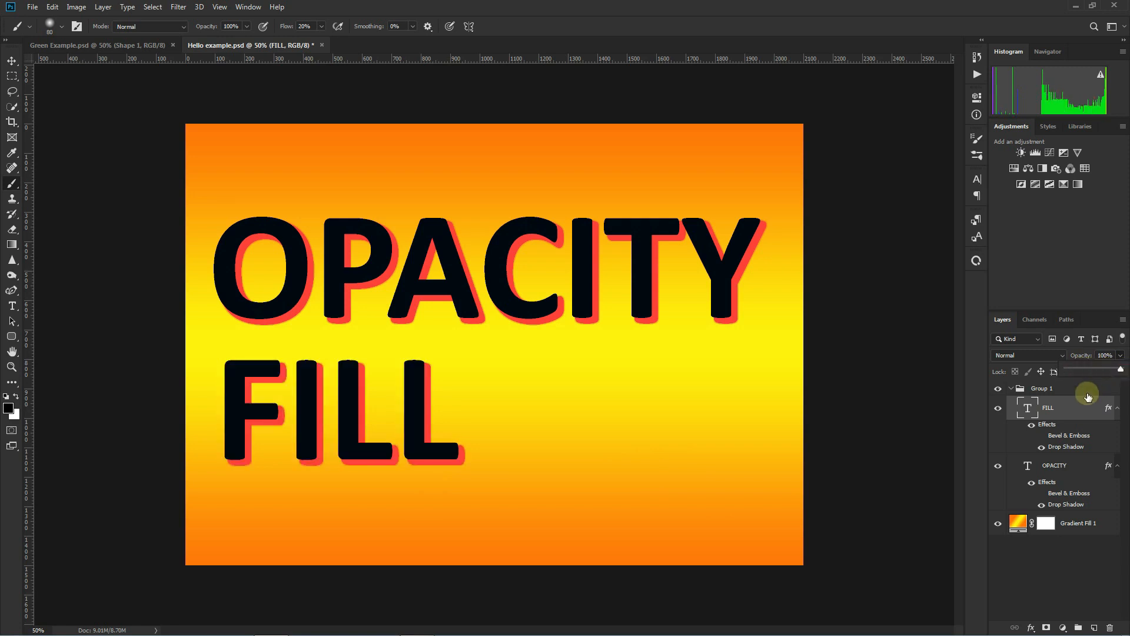
# - Try the FILL text layer at 0% fill and restore its fill to 100%
pyautogui.click(1074, 459)
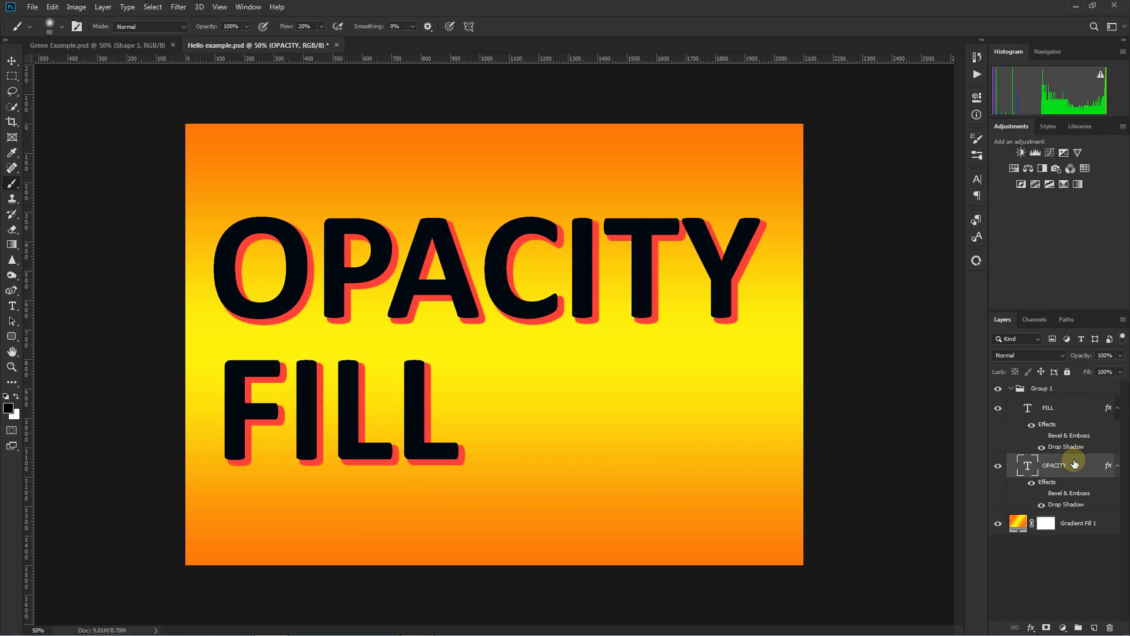
pyautogui.click(1059, 409)
pyautogui.click(1120, 372)
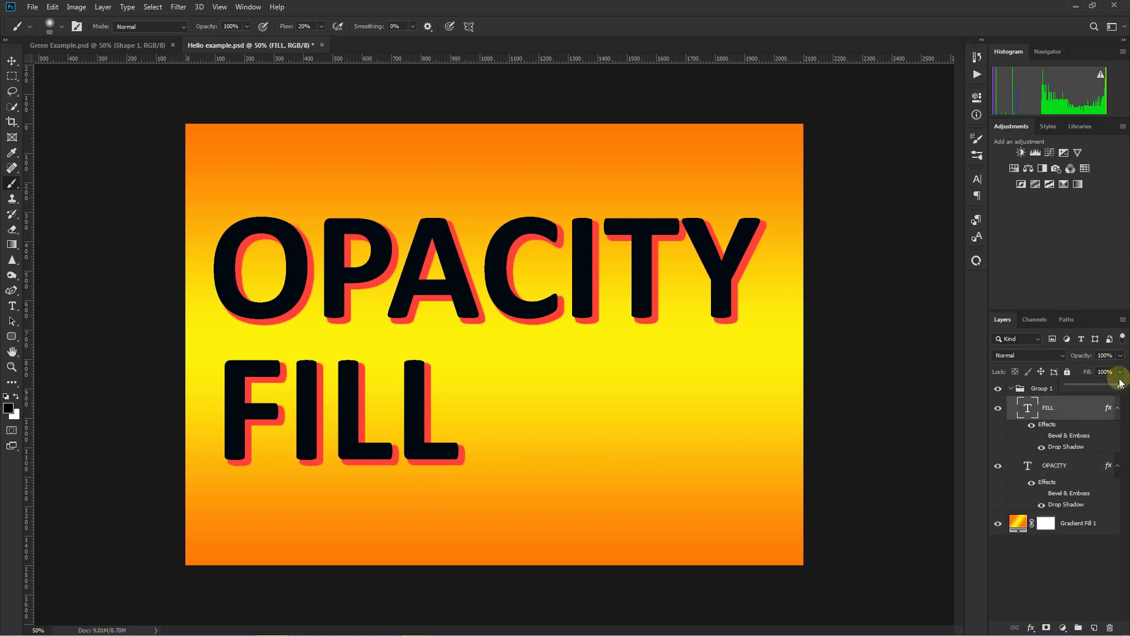
pyautogui.moveTo(1121, 386); pyautogui.dragTo(1067, 385)
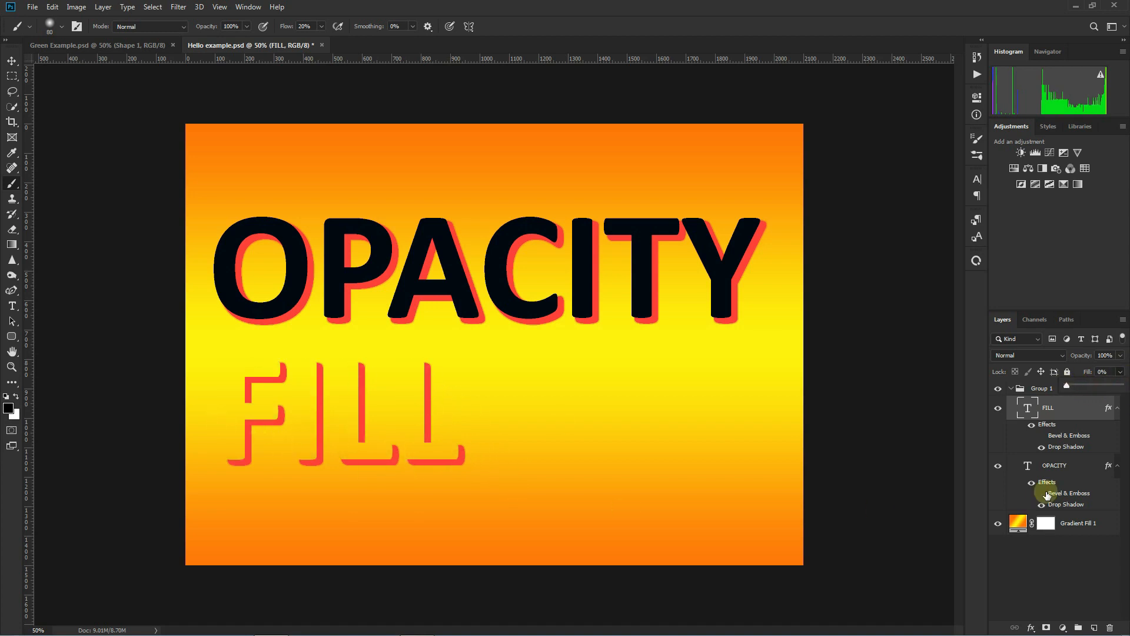
pyautogui.moveTo(1072, 384); pyautogui.dragTo(1121, 384)
# - Try changing the OPACITY text layer's opacity and fill, ending with both at 100%
pyautogui.click(1063, 468)
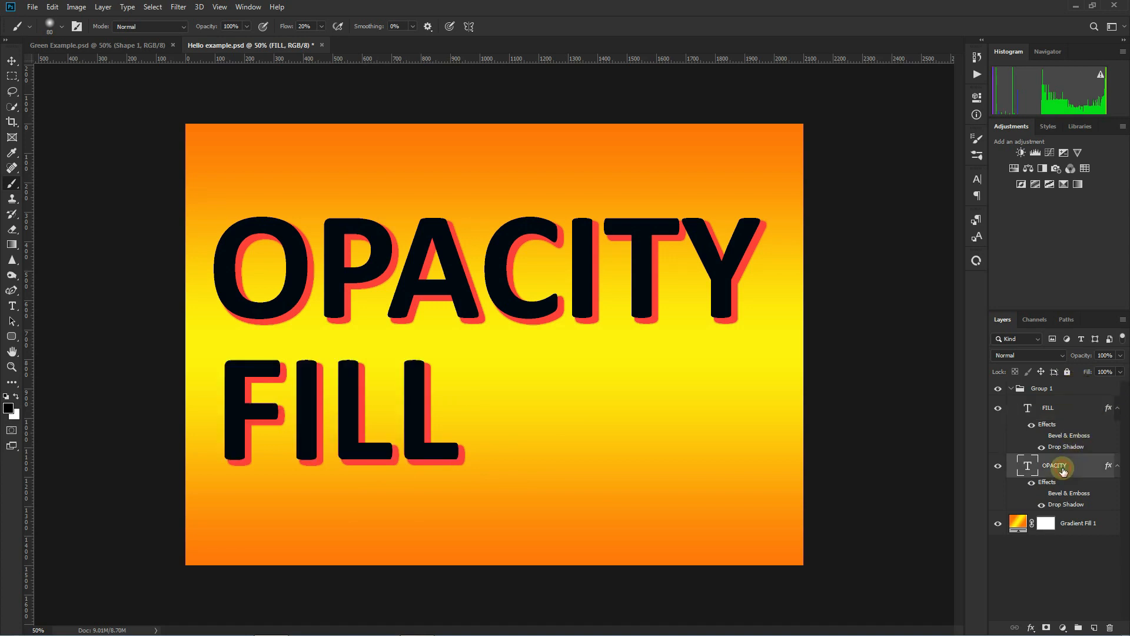
pyautogui.click(1120, 371)
pyautogui.moveTo(1099, 370)
pyautogui.mouseDown()
pyautogui.moveTo(1083, 370)
pyautogui.moveTo(1122, 370)
pyautogui.mouseUp()
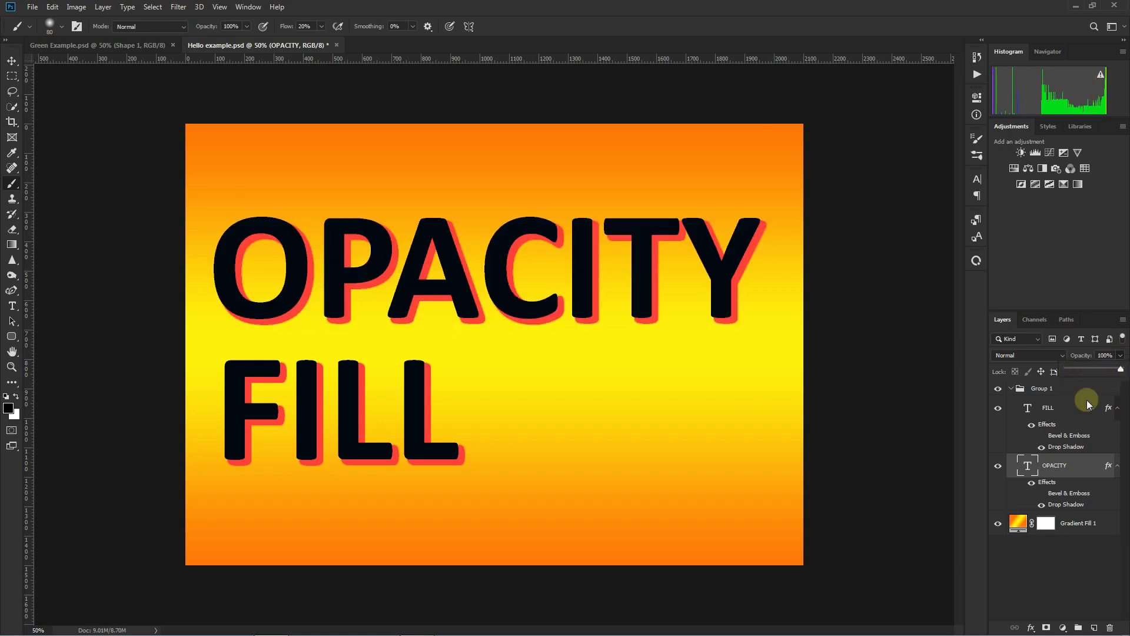
pyautogui.click(1086, 464)
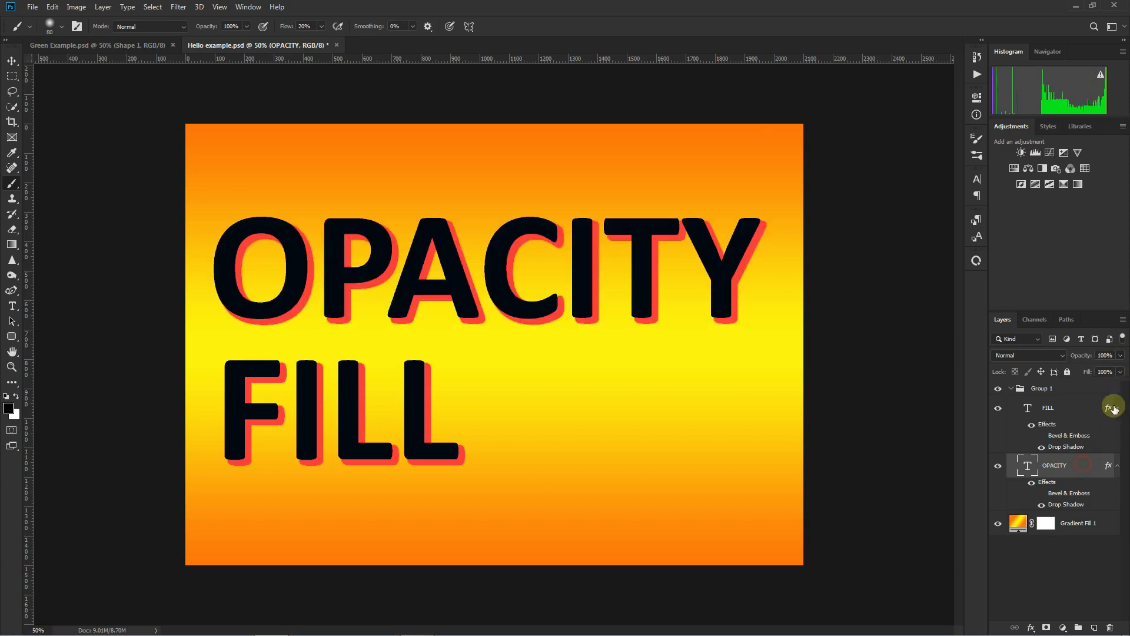
pyautogui.click(1120, 372)
pyautogui.moveTo(1121, 386)
pyautogui.mouseDown()
pyautogui.moveTo(1066, 388)
pyautogui.moveTo(1122, 387)
pyautogui.mouseUp()
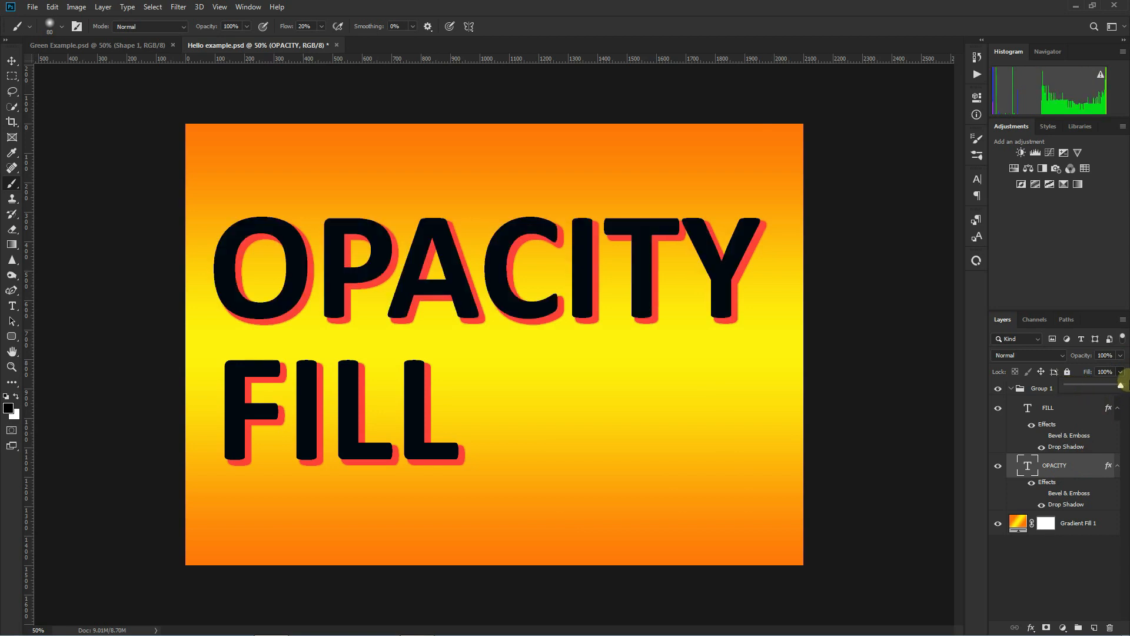
# - Preview blend modes such as Soft Light on the FILL layer without applying one
pyautogui.click(1063, 407)
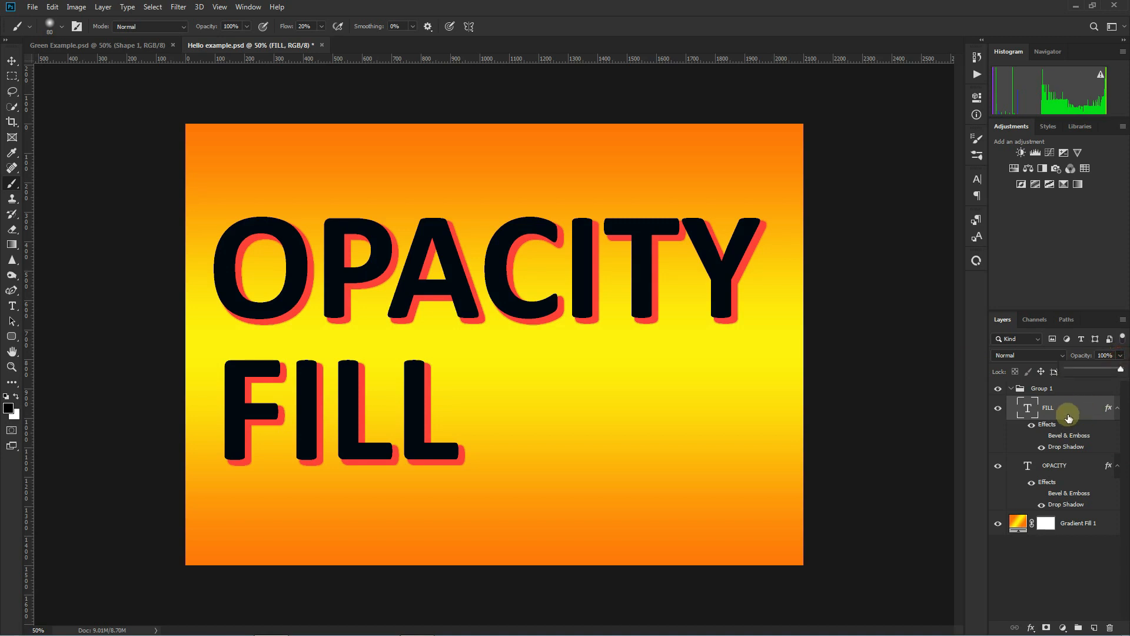
pyautogui.click(1040, 354)
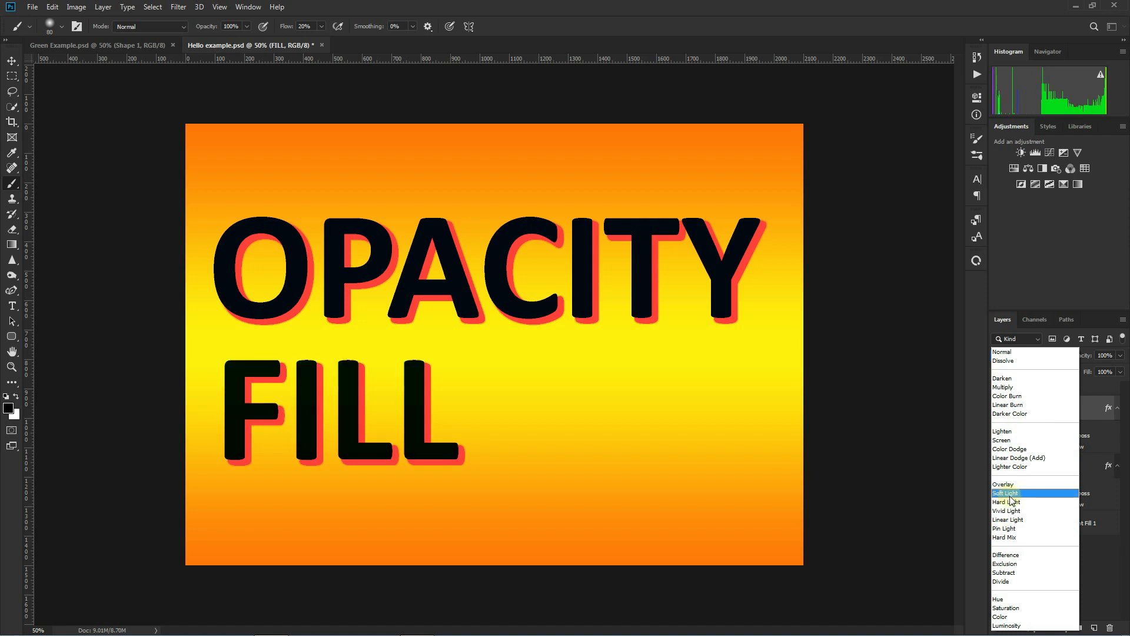
pyautogui.click(926, 423)
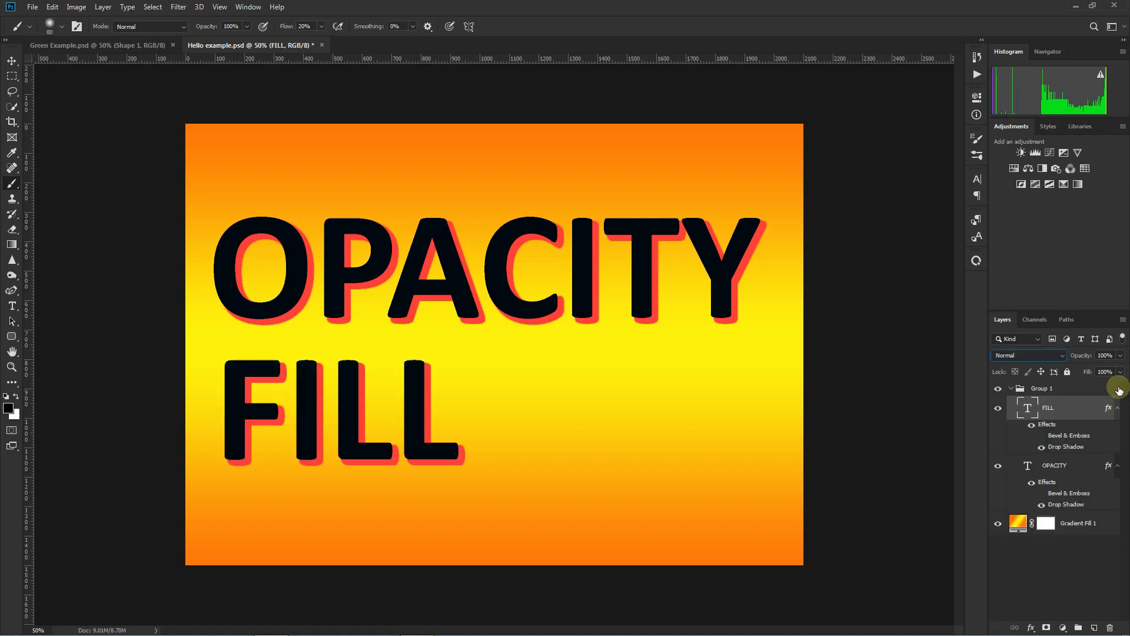
# - Try the OPACITY text layer at 0% fill and restore its fill to 100%
pyautogui.click(1066, 471)
pyautogui.click(1120, 372)
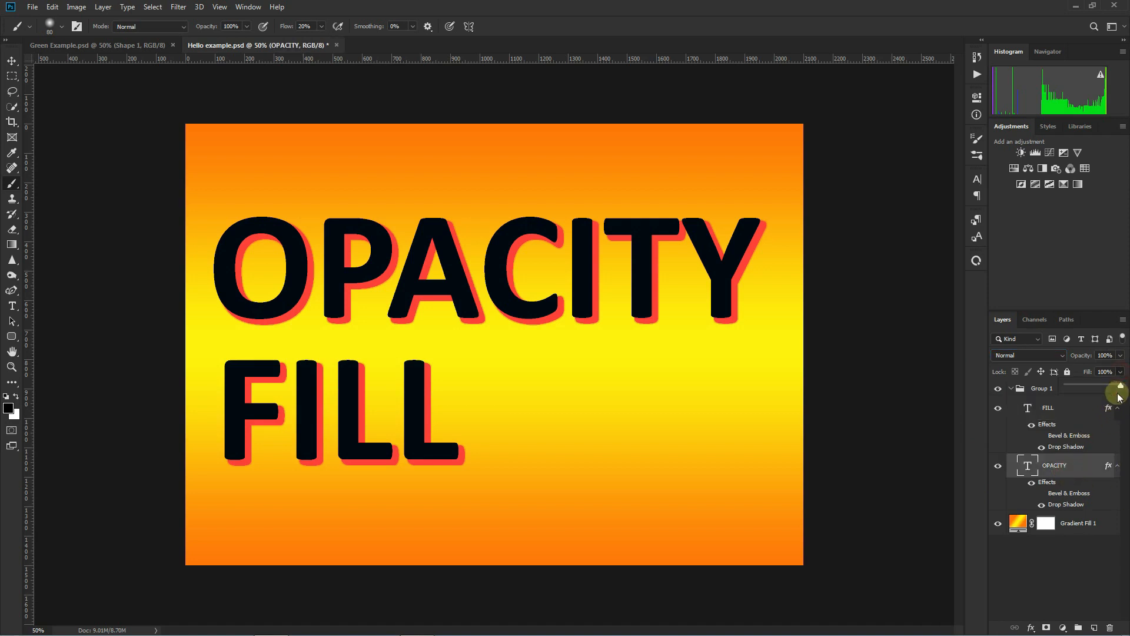
pyautogui.moveTo(1121, 386); pyautogui.dragTo(1069, 391)
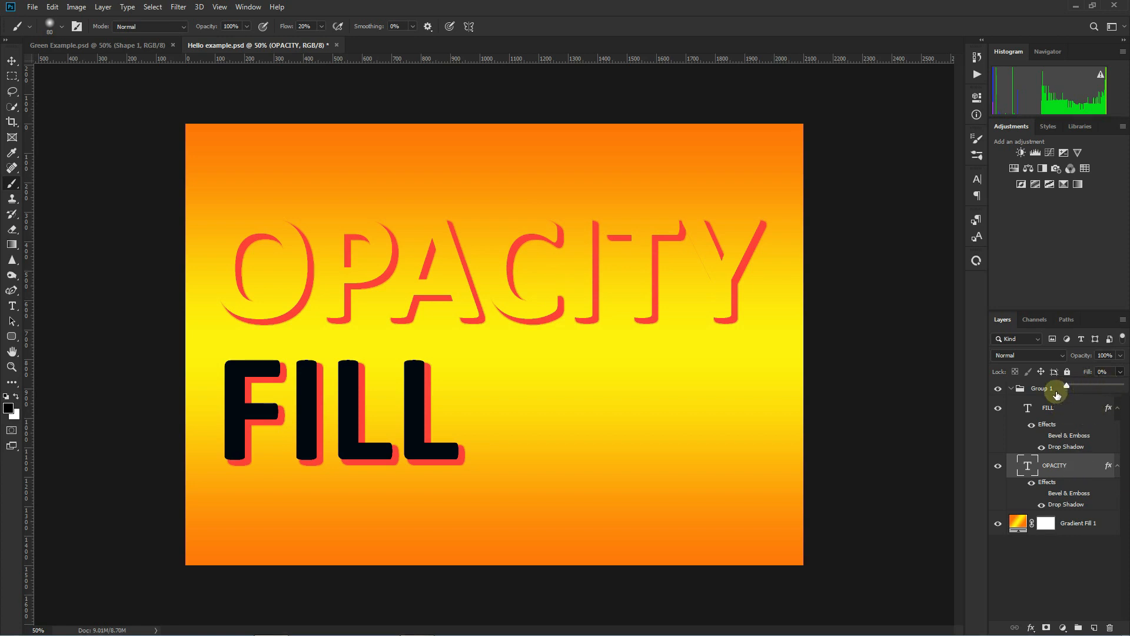
pyautogui.moveTo(1070, 386); pyautogui.dragTo(1122, 386)
# - Preview the Dissolve blend mode on the FILL layer without applying it
pyautogui.click(1076, 418)
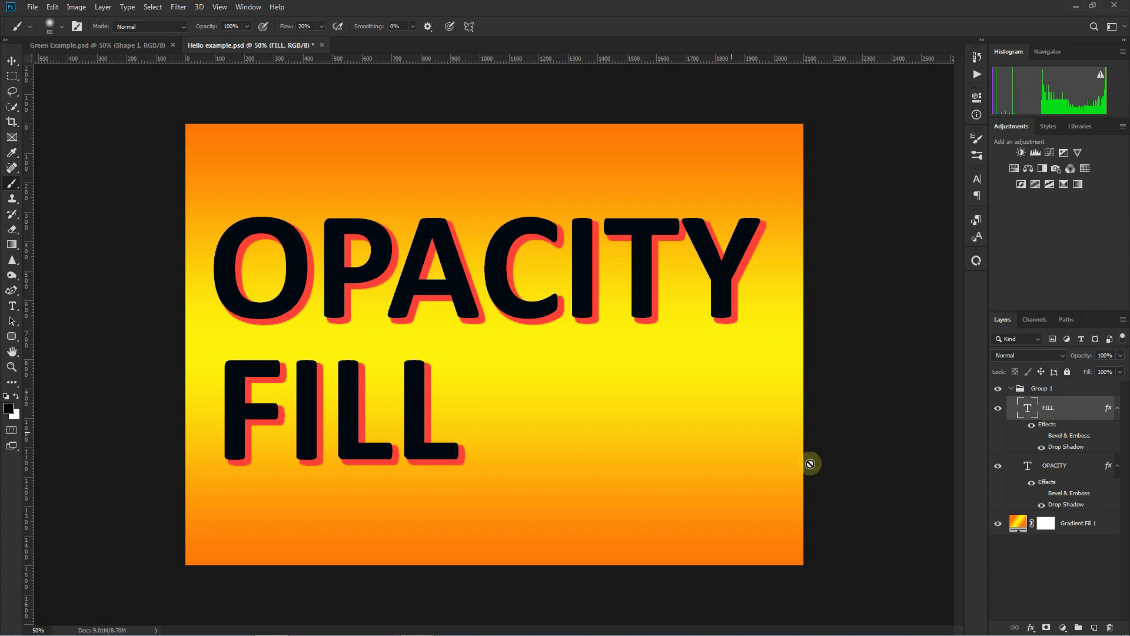
pyautogui.click(1042, 357)
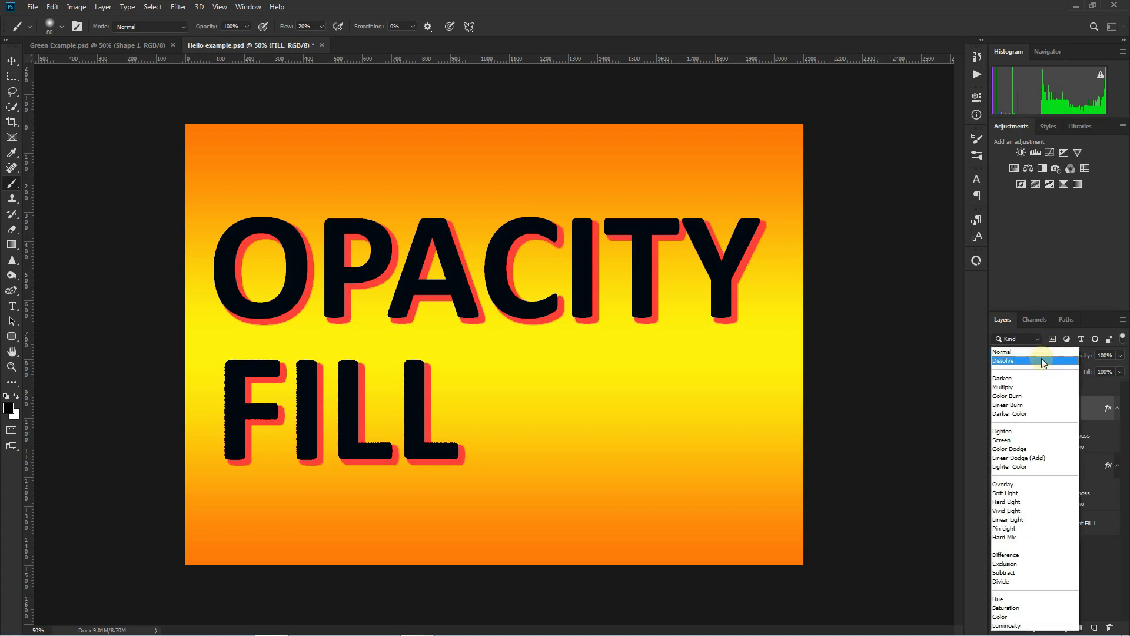
pyautogui.press('Escape')
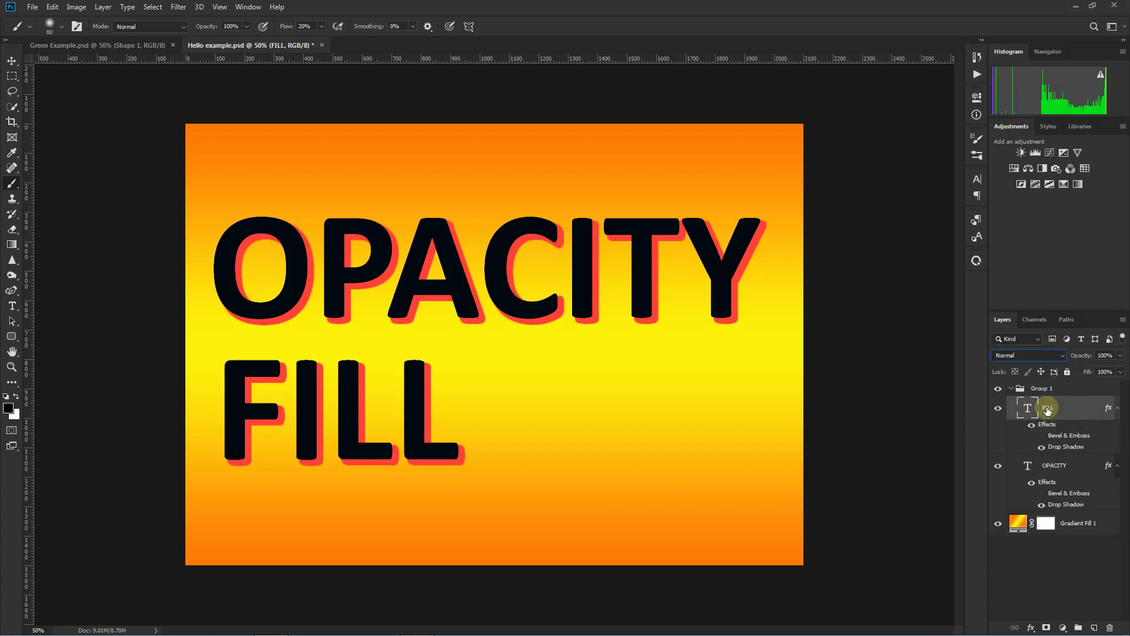
# - Hide the FILL layer and set the OPACITY layer's blend mode to Dissolve
pyautogui.click(1044, 459)
pyautogui.click(998, 407)
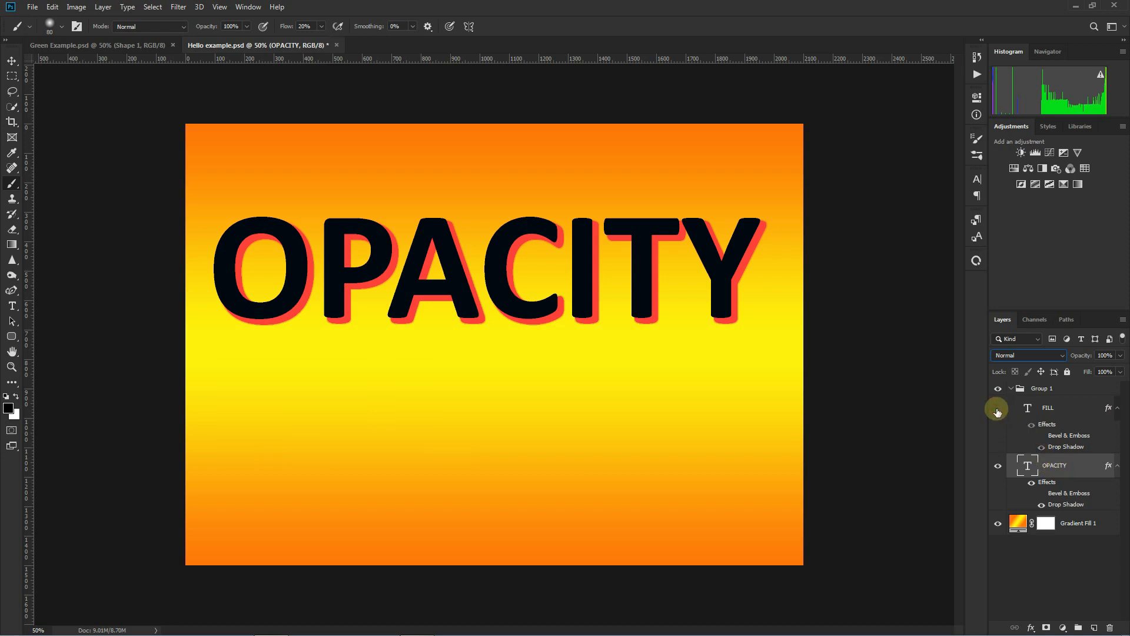
pyautogui.click(1046, 363)
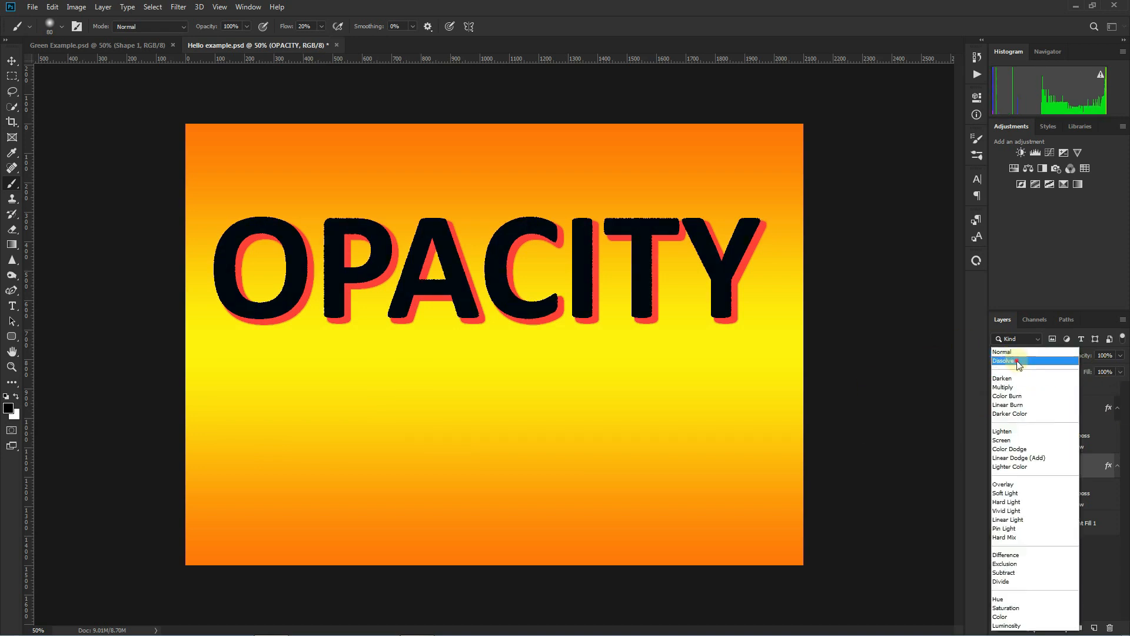
pyautogui.click(1017, 361)
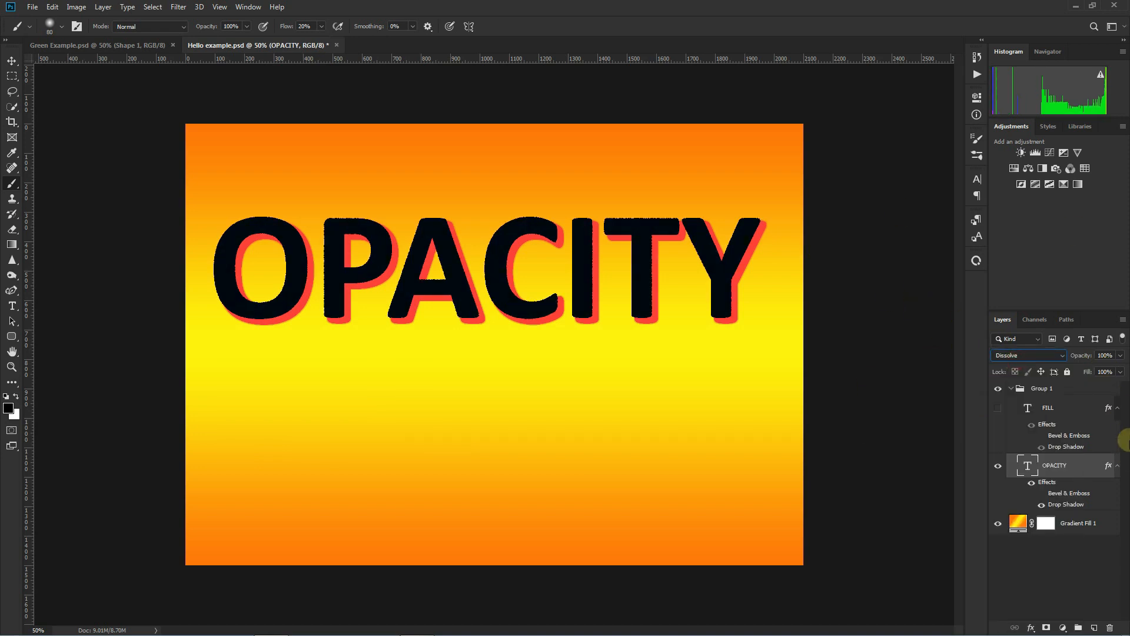
# - Try the dissolved OPACITY layer at several opacities, including 40% and 51%, and set its opacity to 80%
pyautogui.click(1121, 356)
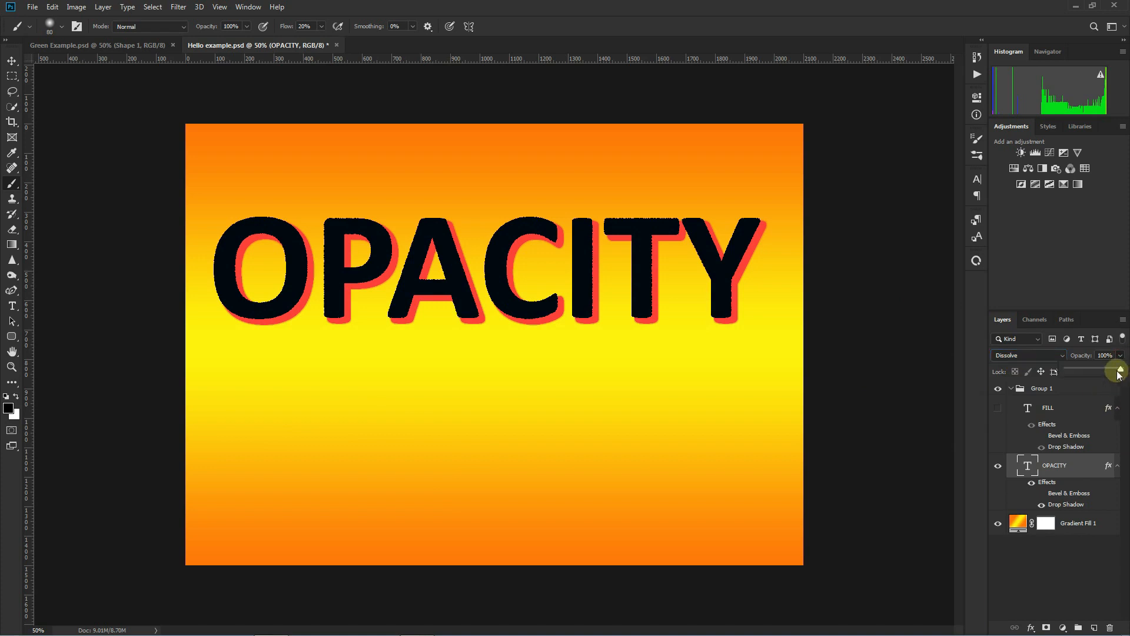
pyautogui.moveTo(1120, 373); pyautogui.dragTo(1094, 369)
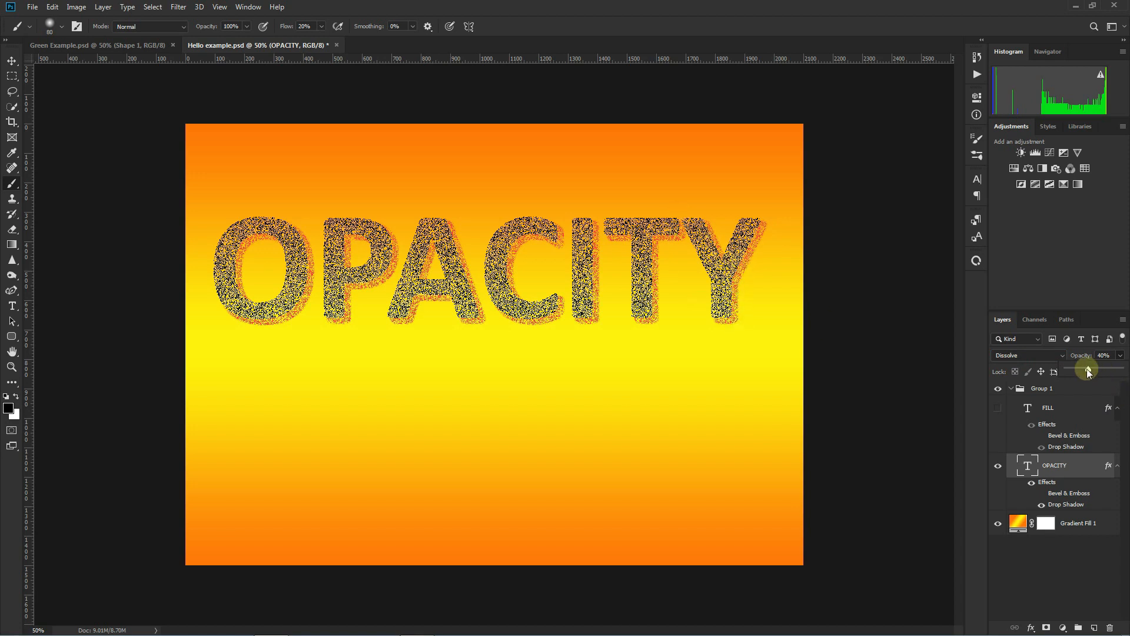
pyautogui.moveTo(1087, 368); pyautogui.dragTo(1099, 368)
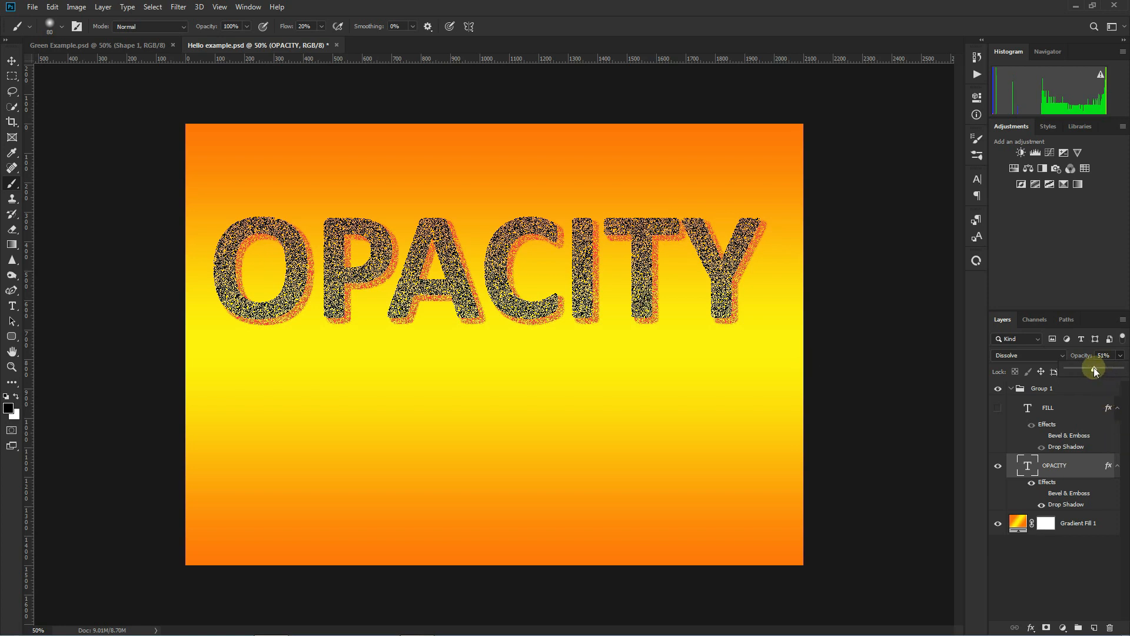
pyautogui.moveTo(1102, 371); pyautogui.dragTo(1089, 369)
pyautogui.click(1112, 370)
pyautogui.moveTo(1113, 370); pyautogui.dragTo(1113, 372)
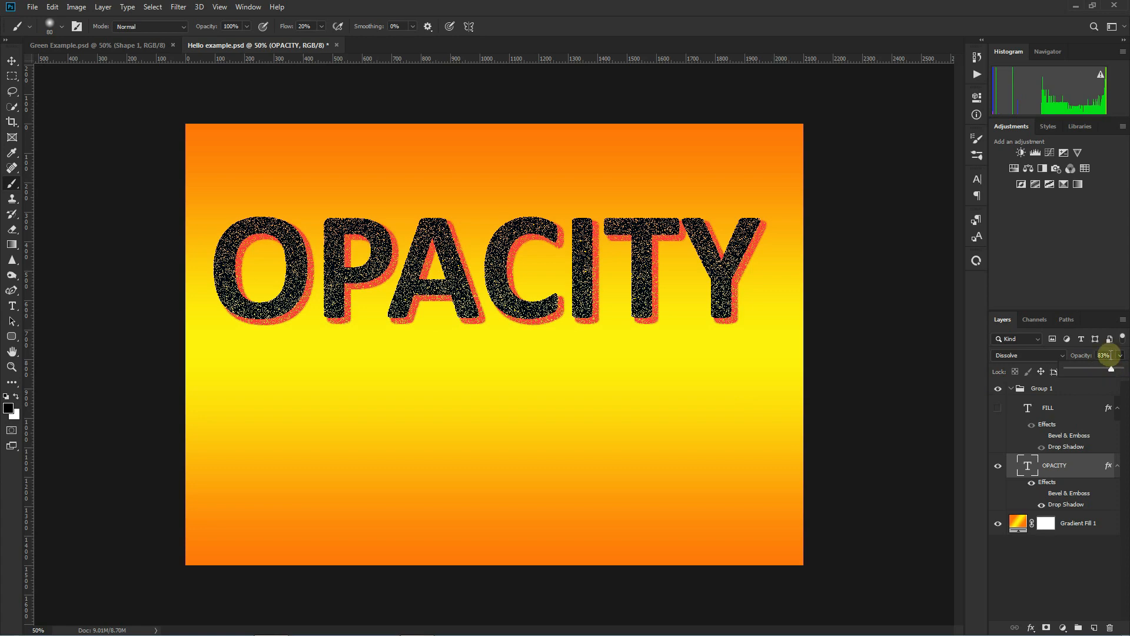
pyautogui.click(1103, 355)
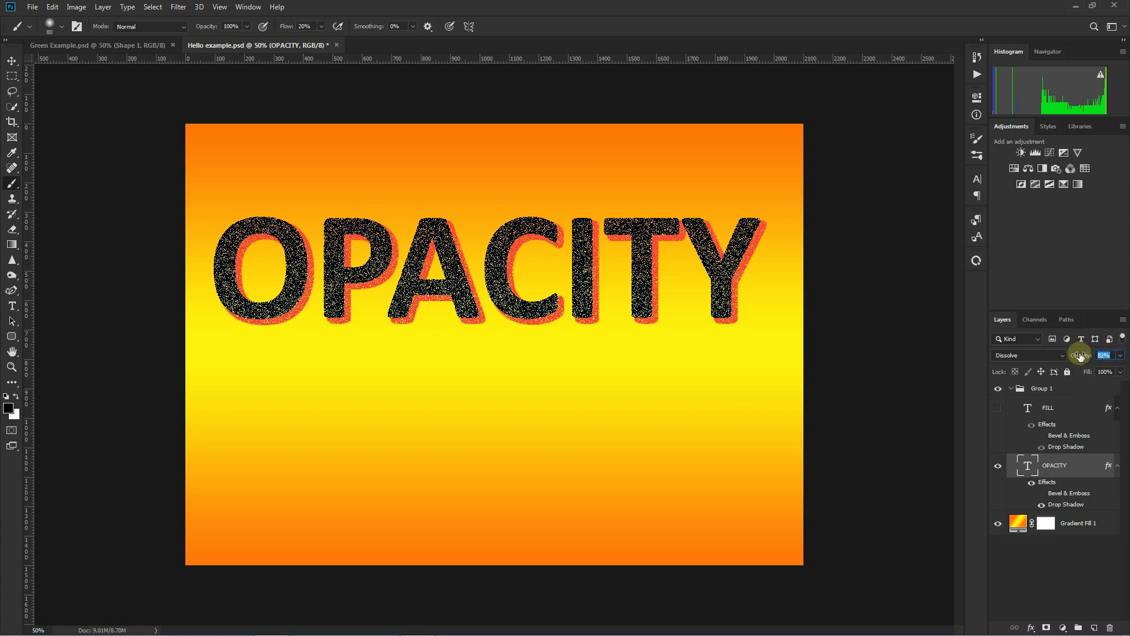
pyautogui.moveTo(1080, 356); pyautogui.dragTo(1080, 357)
# - Rasterize the OPACITY type layer and show the FILL layer again
pyautogui.click(666, 386)
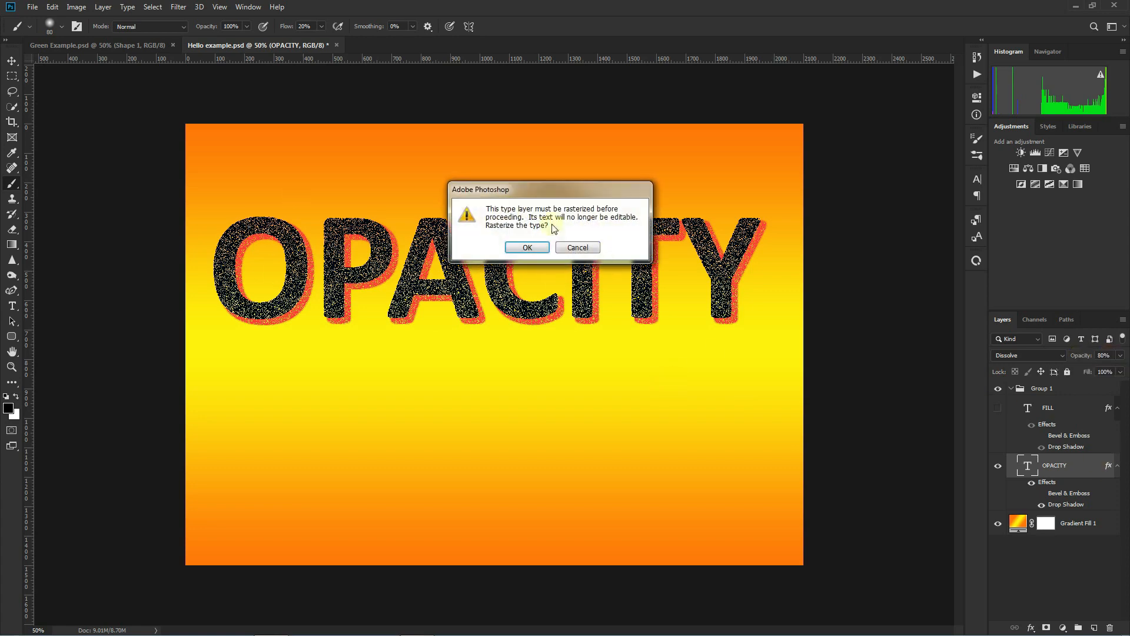
pyautogui.click(528, 247)
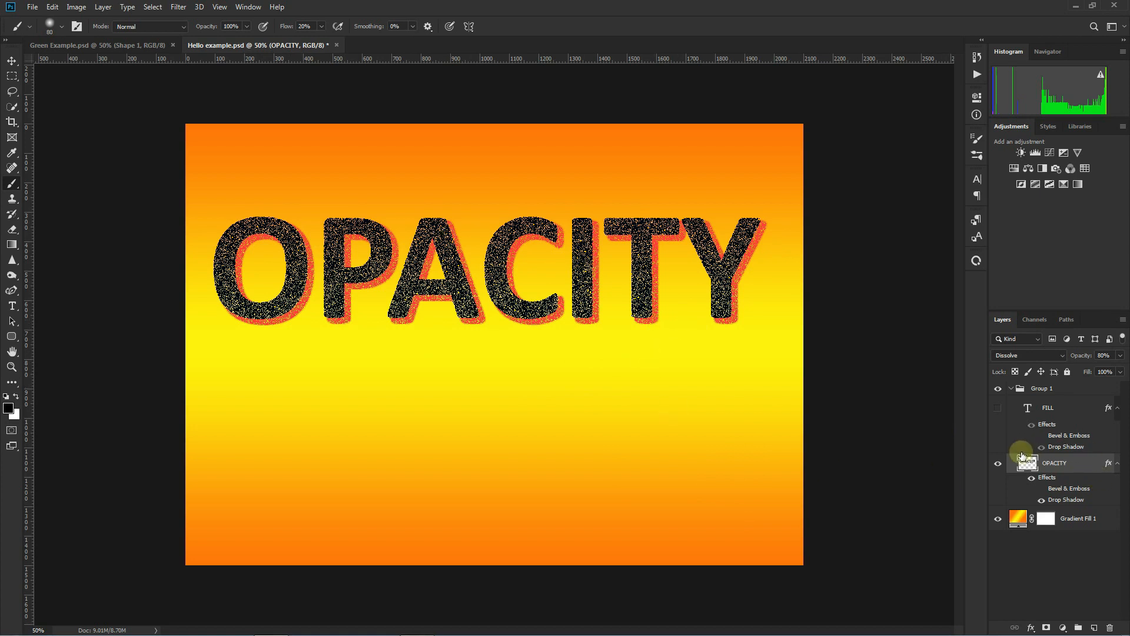
pyautogui.click(997, 407)
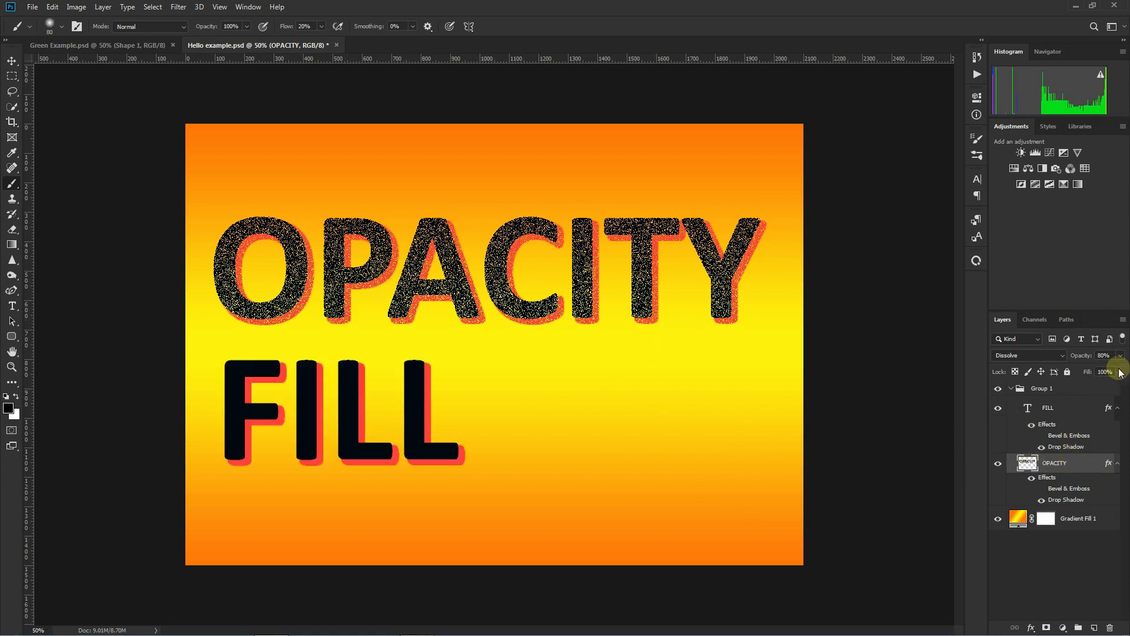
# - Set the OPACITY layer's blend mode to Normal and its opacity to 100%
pyautogui.click(1036, 355)
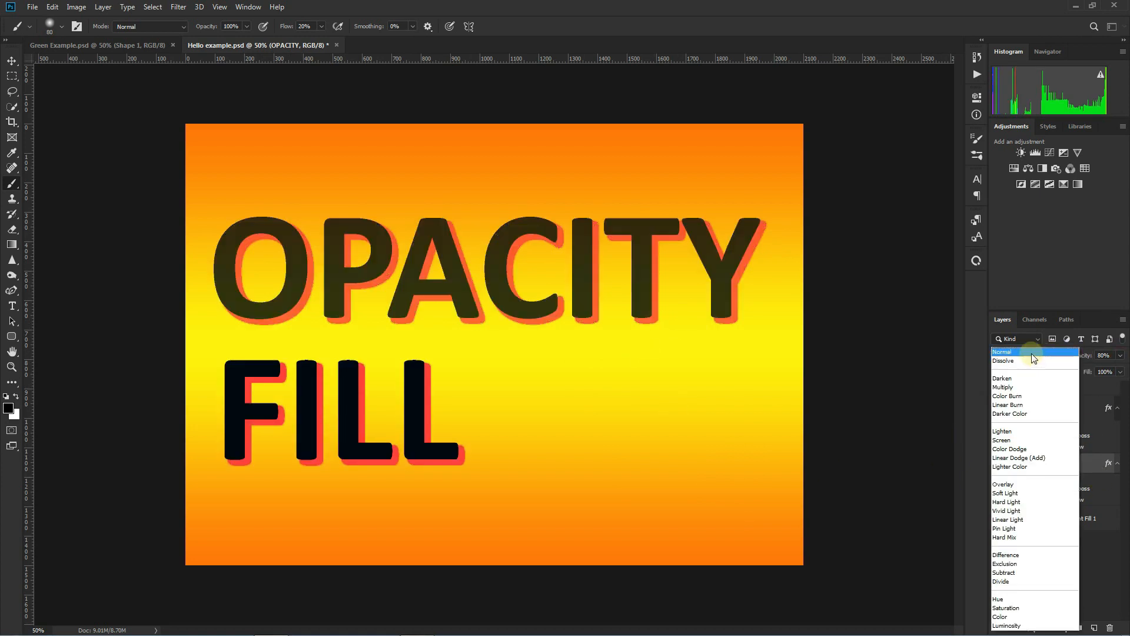
pyautogui.click(1034, 352)
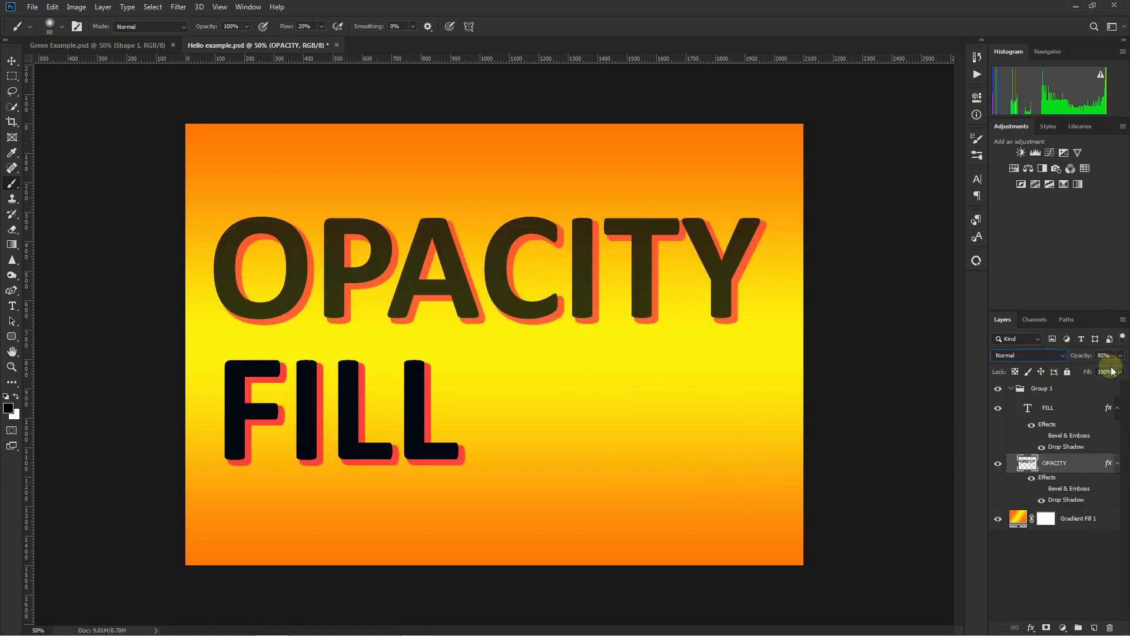
pyautogui.click(1120, 355)
pyautogui.moveTo(1109, 369); pyautogui.dragTo(1127, 374)
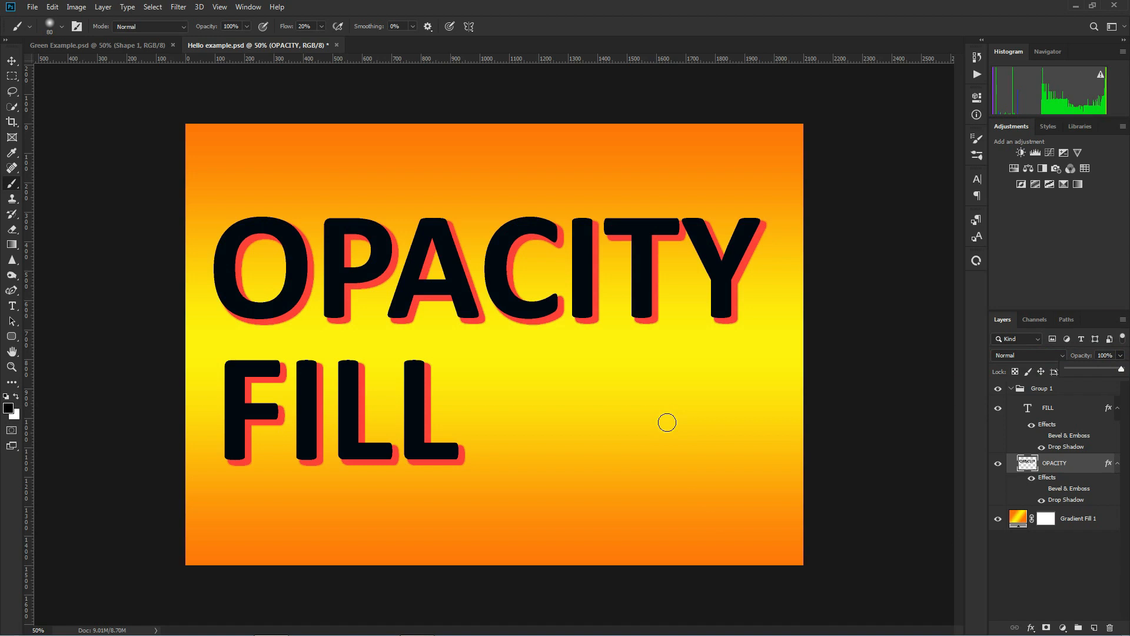
# - Review the opacity and fill opacity settings in the FILL layer's Blending Options and close the Layer Style dialog
pyautogui.click(1071, 394)
pyautogui.click(1052, 408)
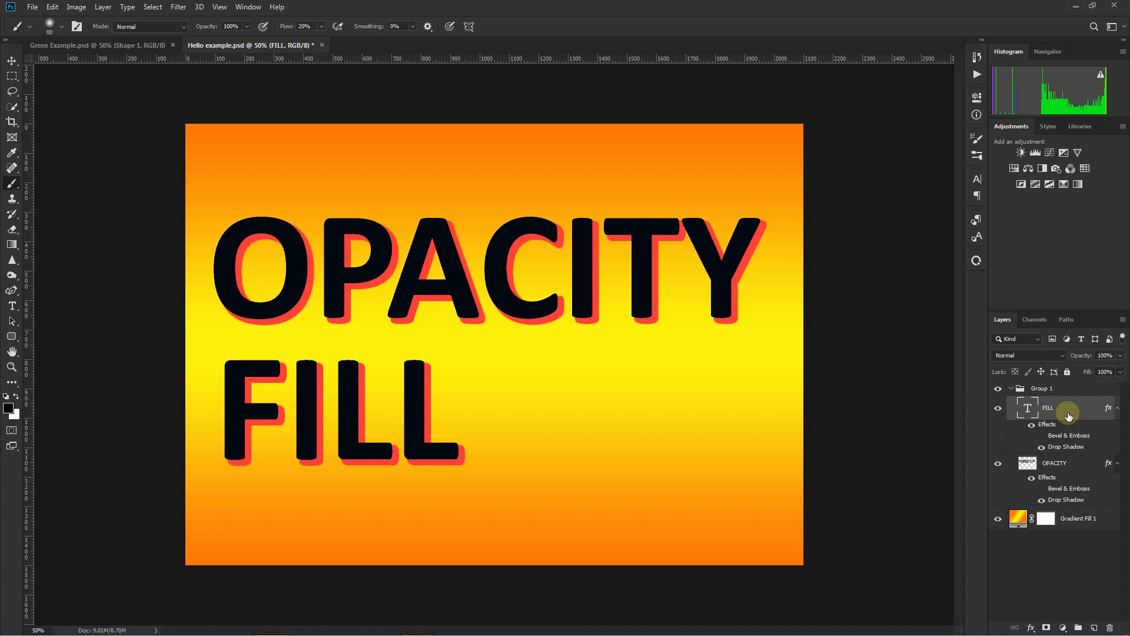
pyautogui.rightClick(1068, 415)
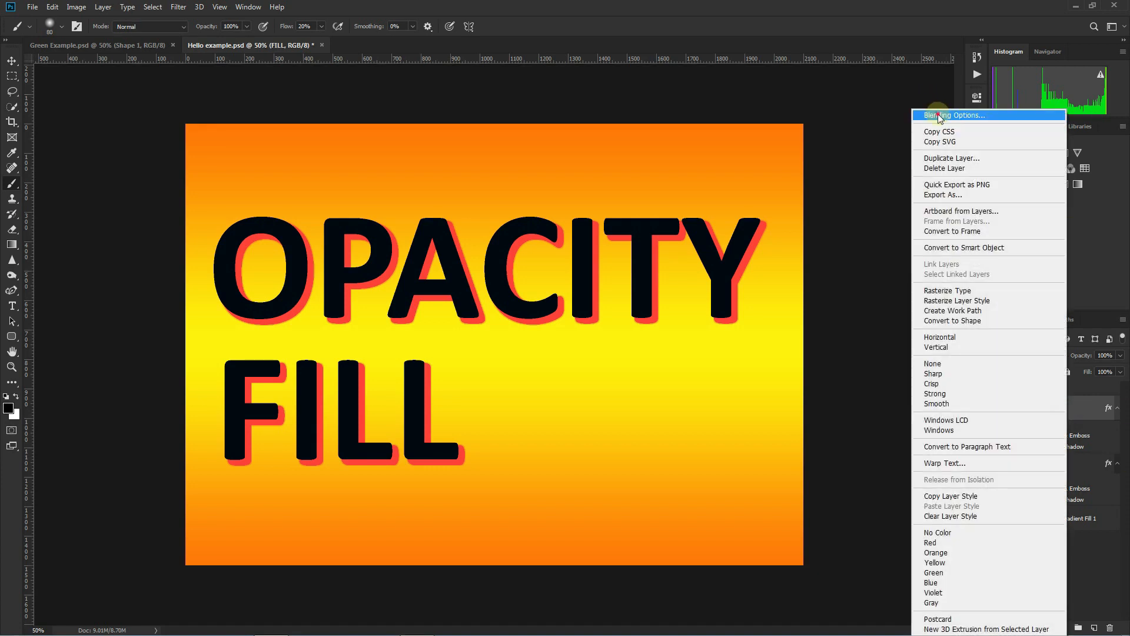
pyautogui.click(938, 113)
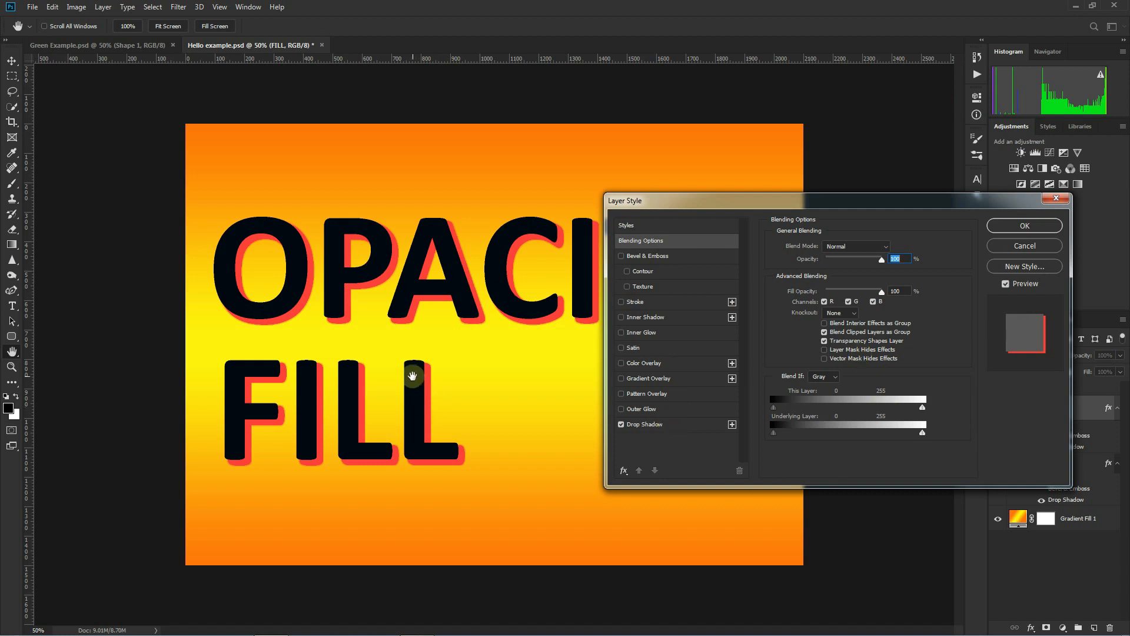
pyautogui.click(996, 229)
# - Select the FILL layer and switch to the Green Example.psd document
pyautogui.click(1051, 463)
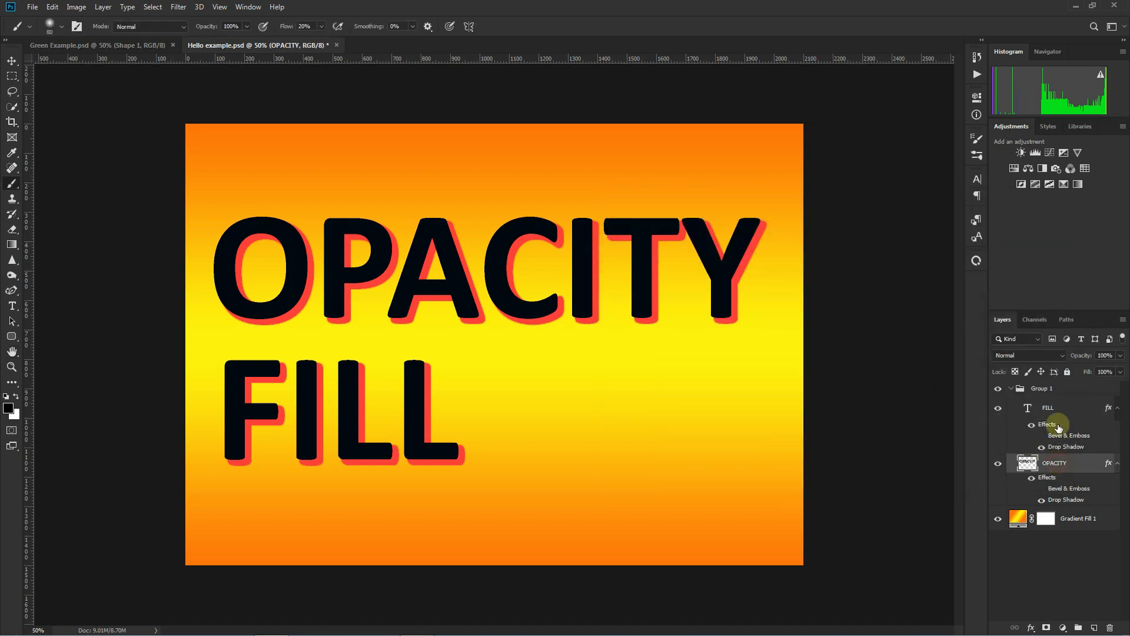
pyautogui.click(1057, 426)
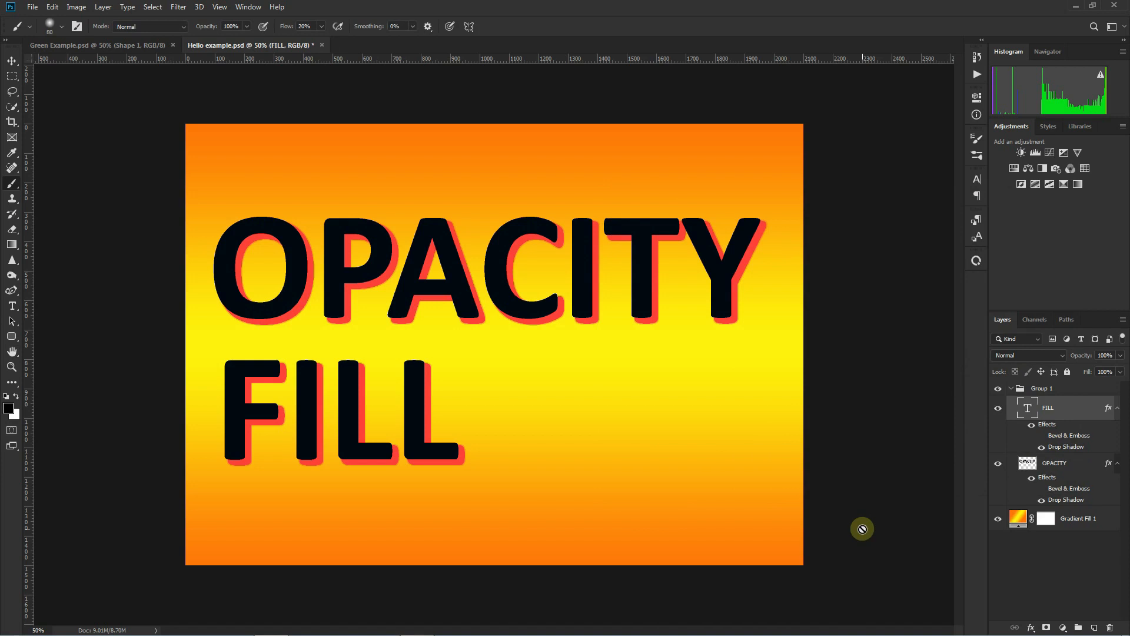
pyautogui.hotkey('ctrl', 'Tab')
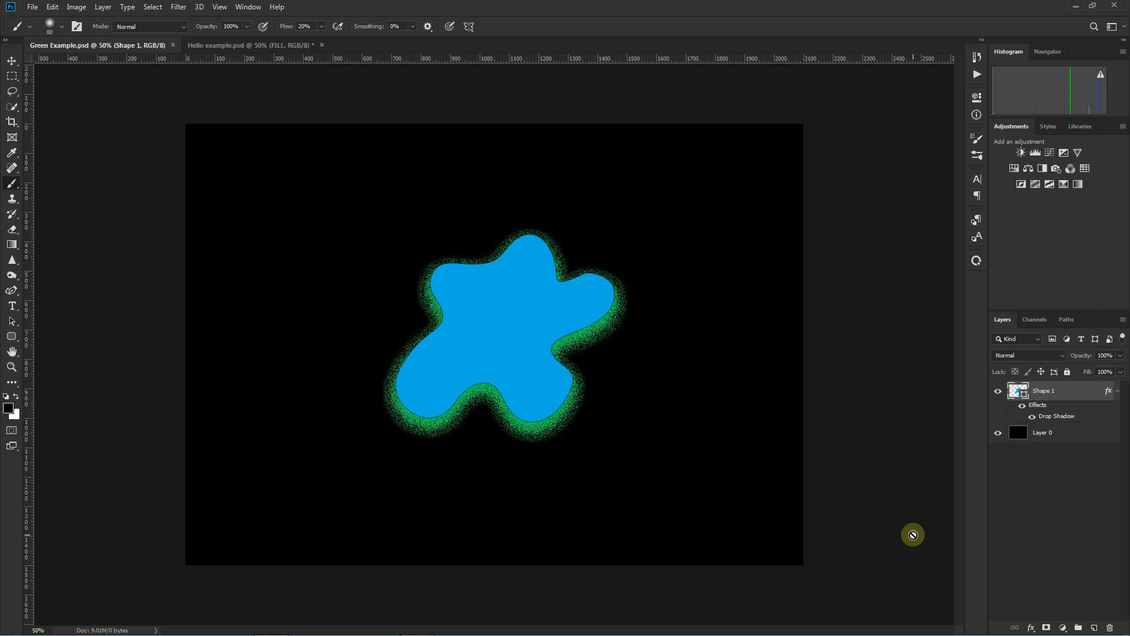
# - Hide the Shape 1 layer, select the black Layer 0, and toggle Layer 0's visibility off and on, leaving it shown
pyautogui.keyDown('alt'); pyautogui.click(998, 432); pyautogui.keyUp('alt')
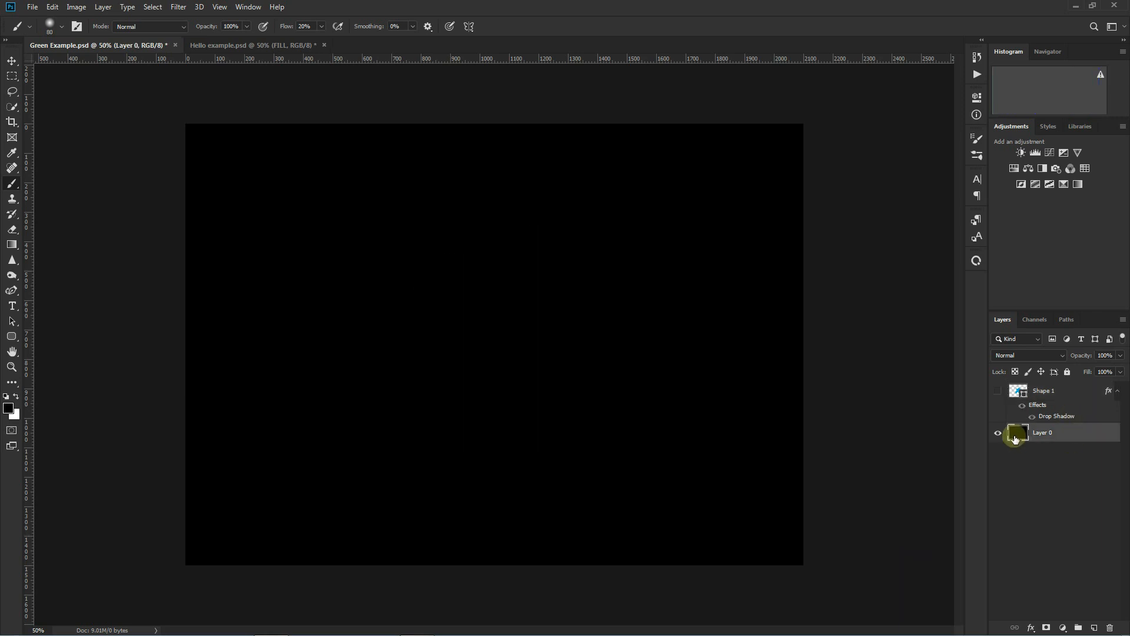
pyautogui.click(998, 433)
pyautogui.click(998, 434)
pyautogui.click(999, 436)
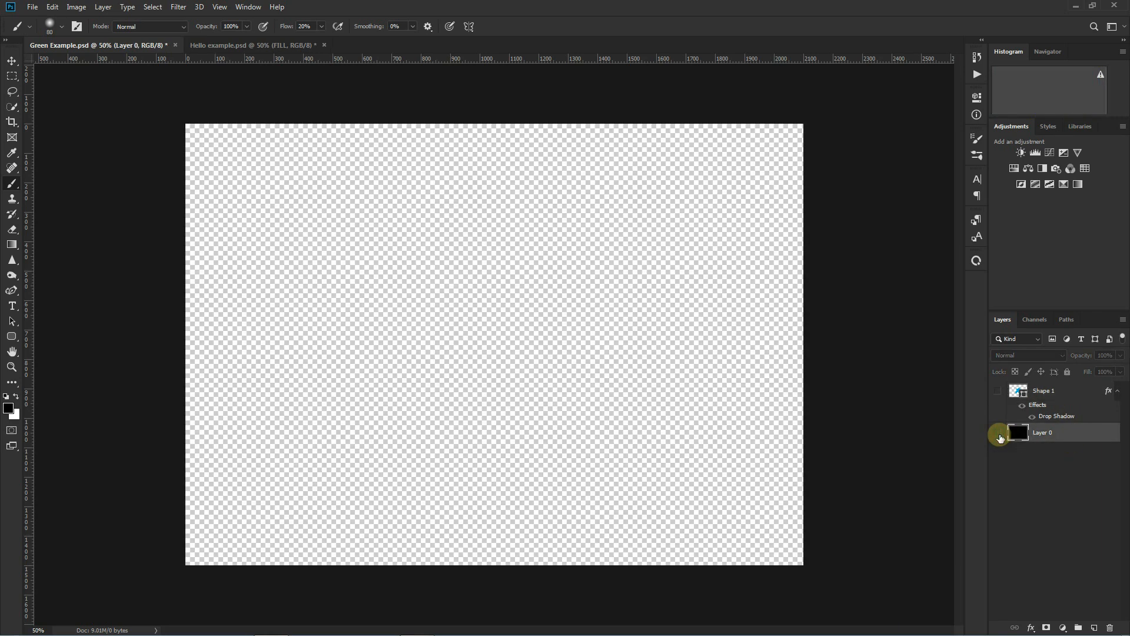
pyautogui.click(999, 436)
pyautogui.click(1000, 437)
pyautogui.click(1000, 437)
pyautogui.click(1000, 438)
pyautogui.click(1000, 438)
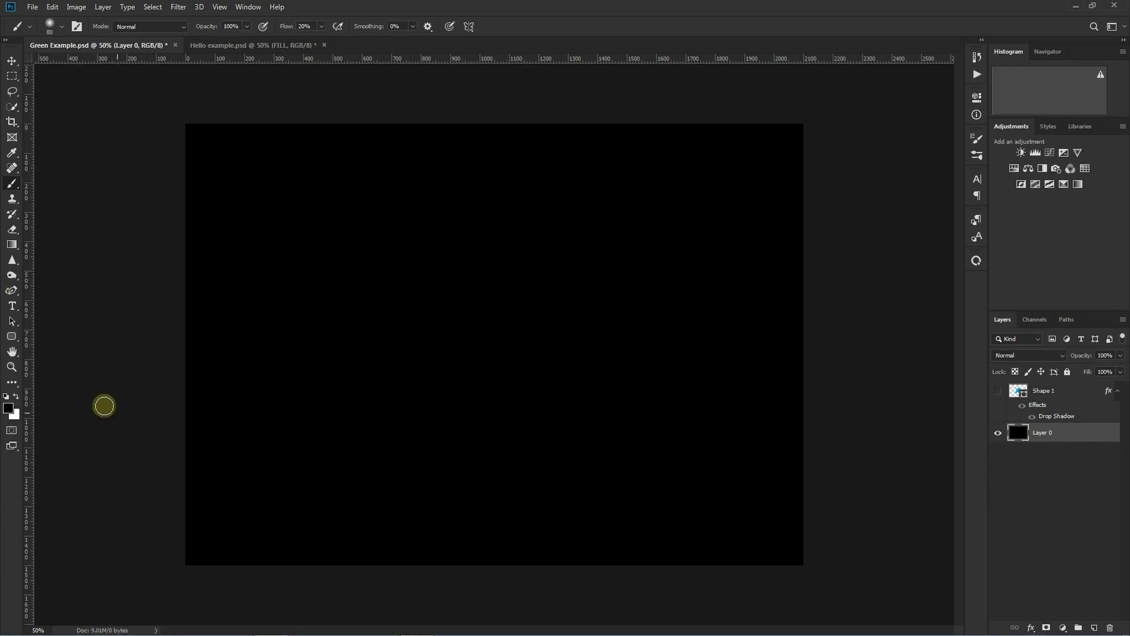
# - Activate the Custom Shape Tool and reset the shape library to the default shapes
pyautogui.click(14, 384)
pyautogui.rightClick(19, 389)
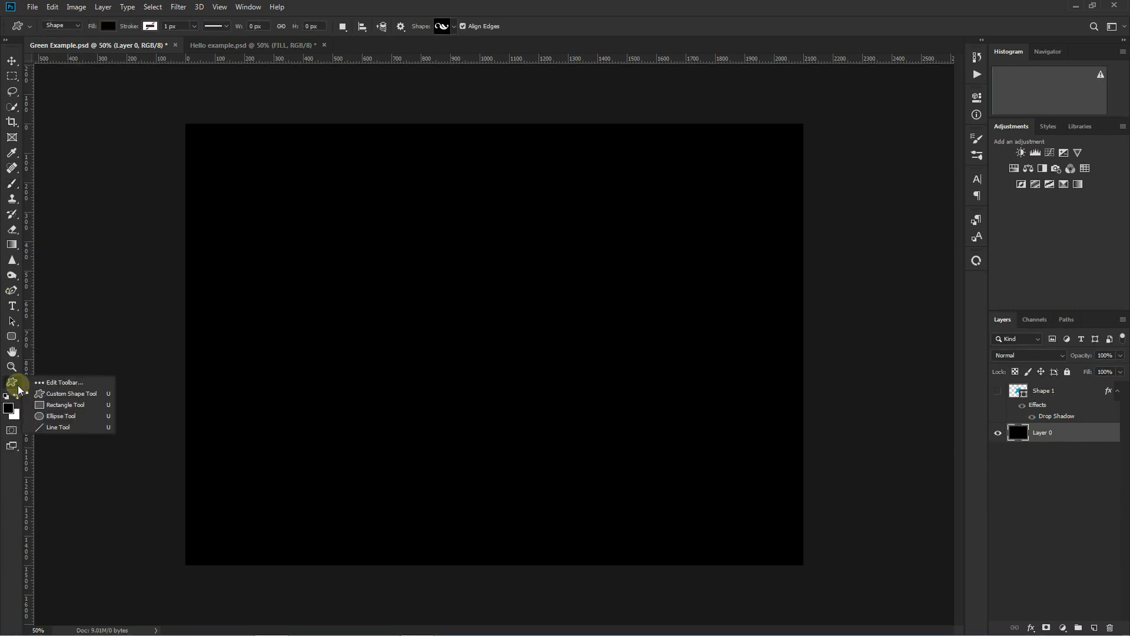
pyautogui.click(81, 394)
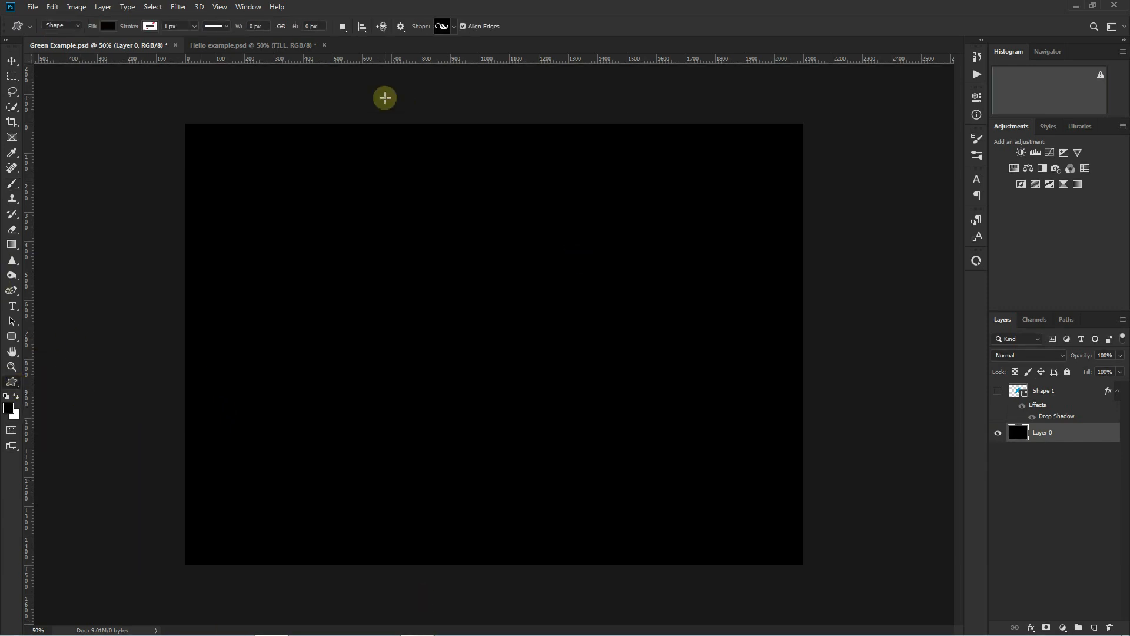
pyautogui.click(455, 26)
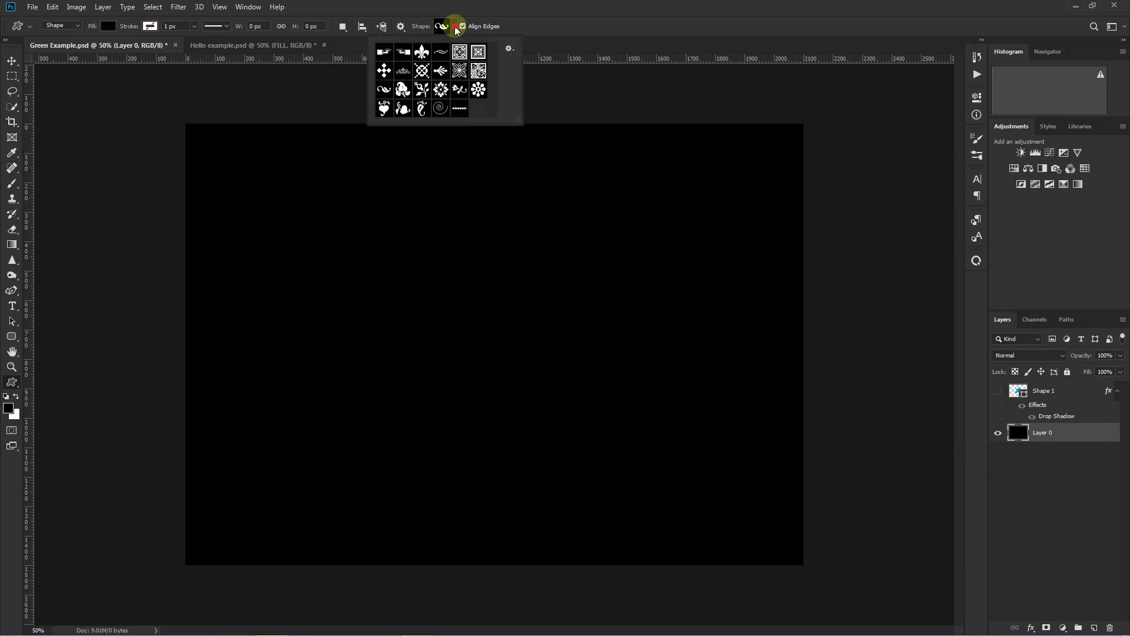
pyautogui.click(509, 49)
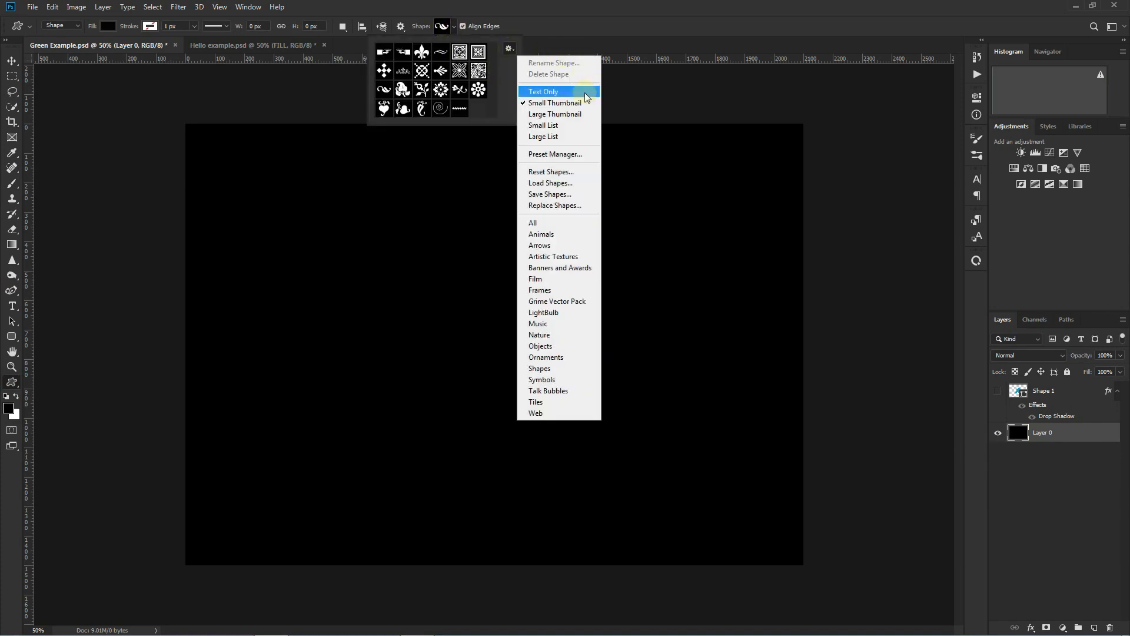
pyautogui.click(582, 171)
pyautogui.click(529, 240)
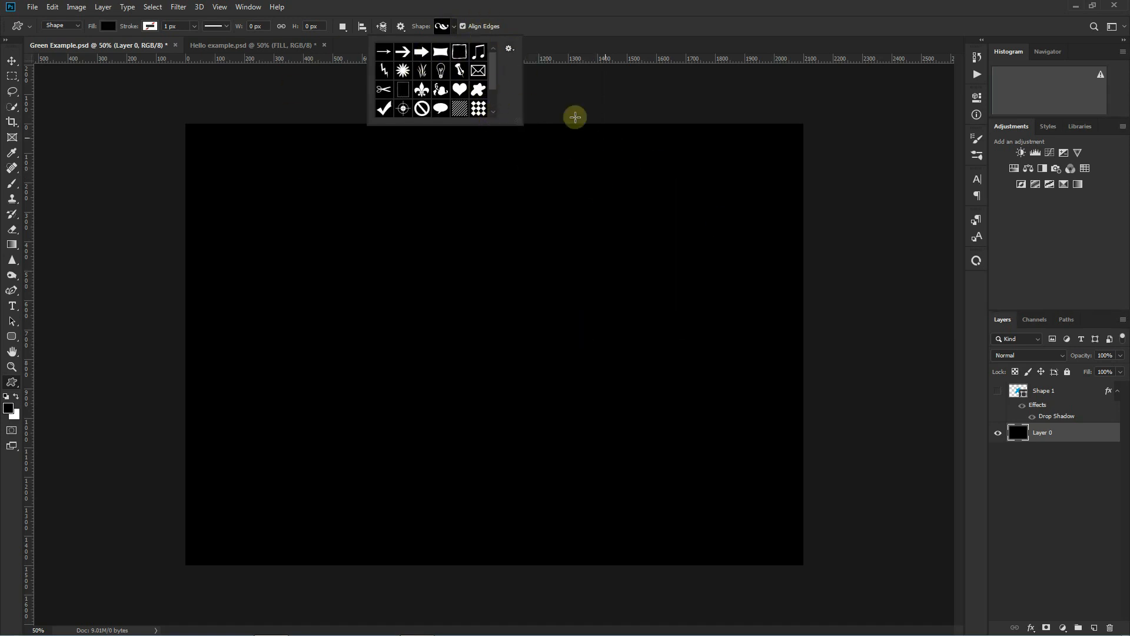
# - Toggle Shape 1's visibility, leaving it hidden, and choose the blob preset for the custom shape
pyautogui.click(998, 390)
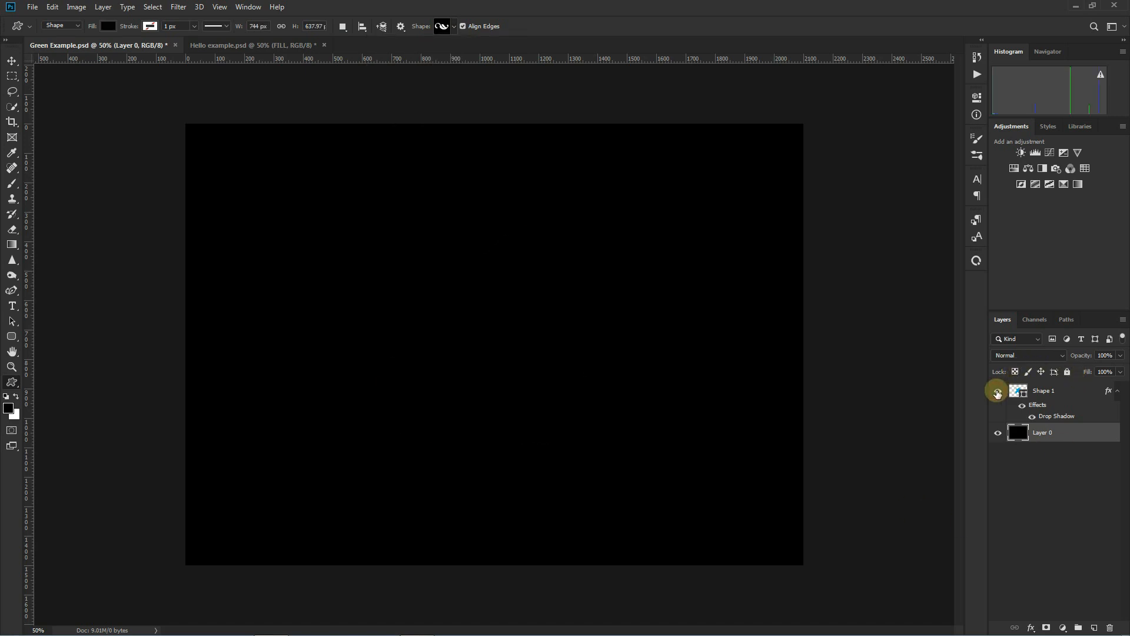
pyautogui.click(997, 391)
pyautogui.click(997, 390)
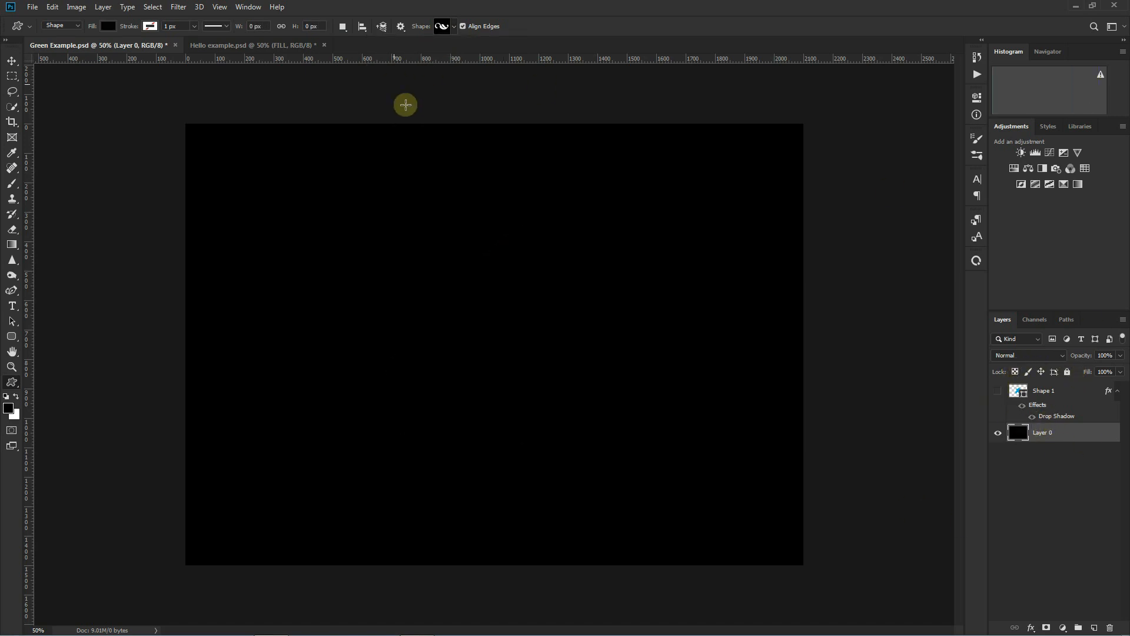
pyautogui.click(453, 26)
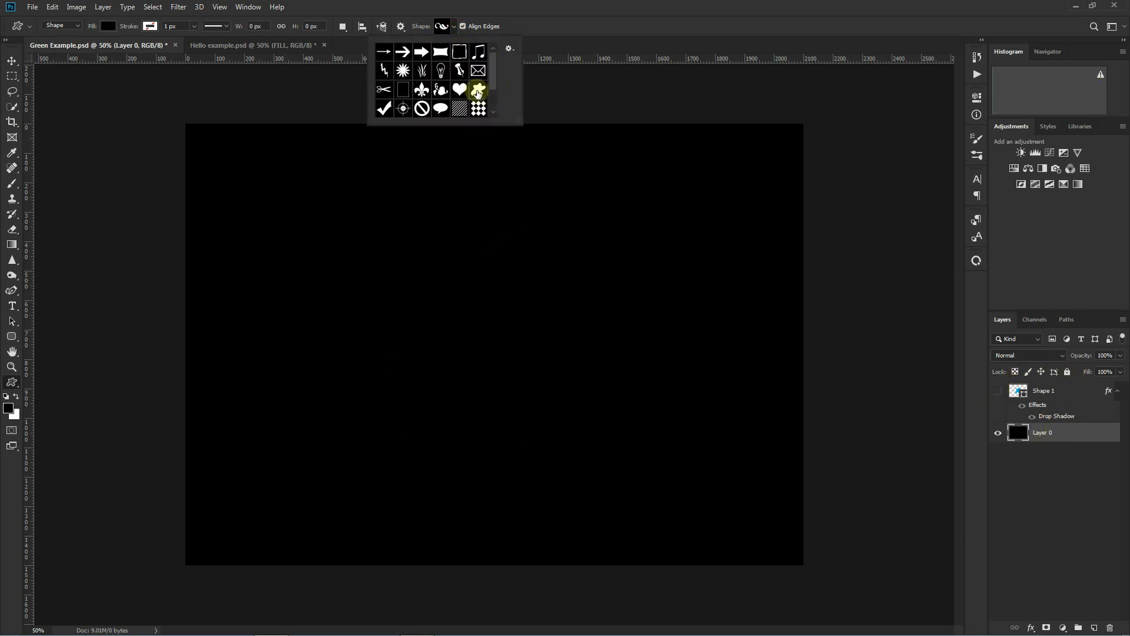
pyautogui.click(478, 88)
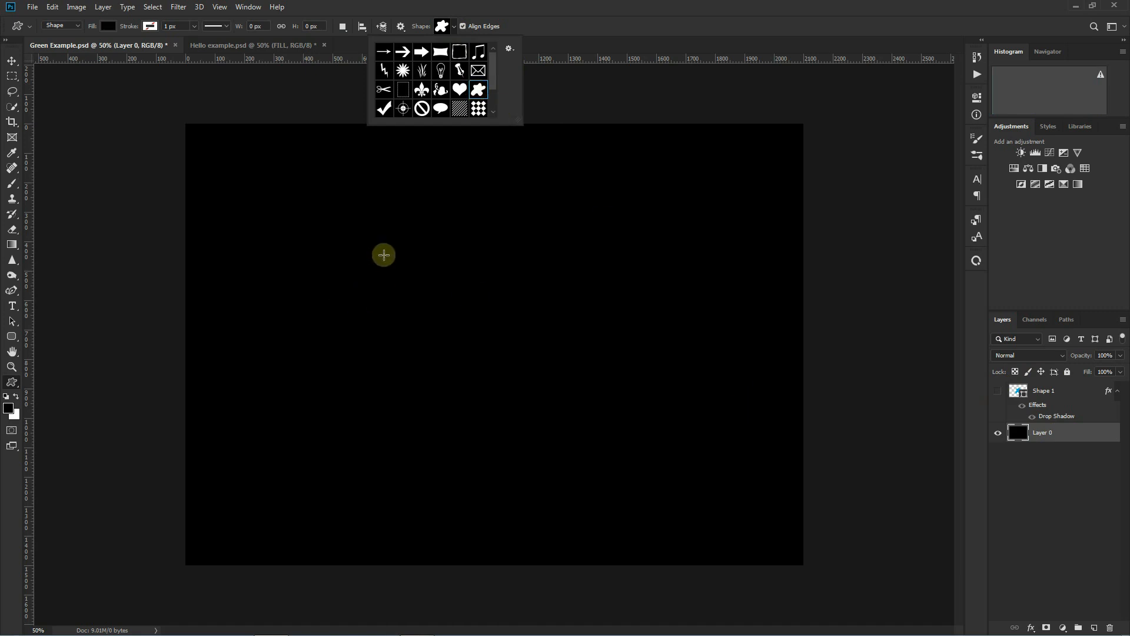
# - Set the foreground colour to bright green, #22f218
pyautogui.click(8, 407)
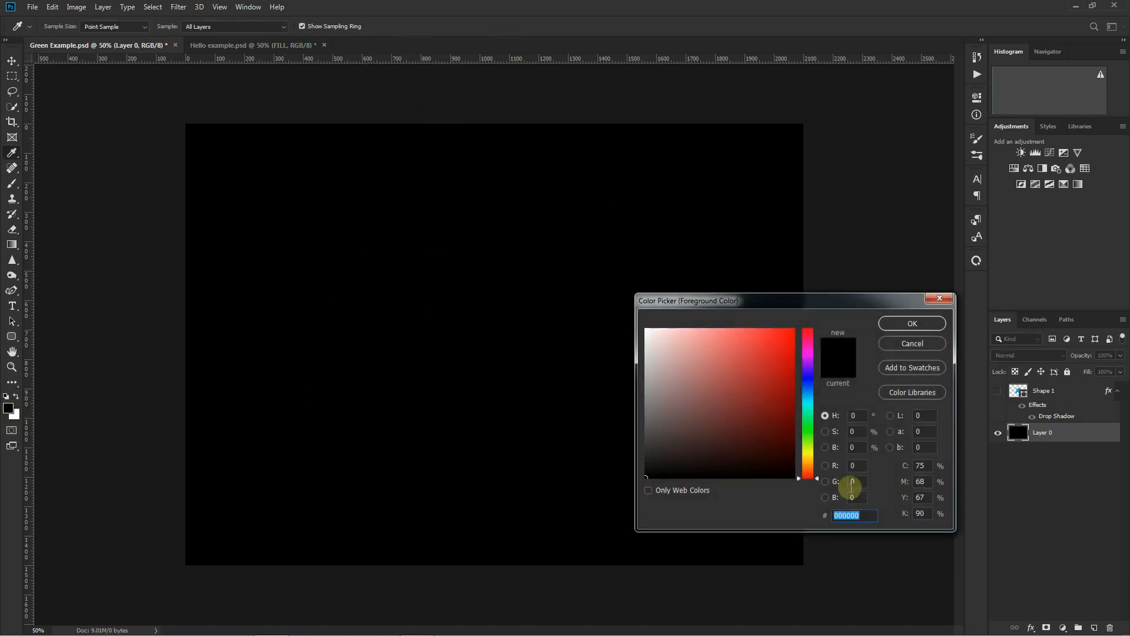
pyautogui.click(808, 430)
pyautogui.click(779, 335)
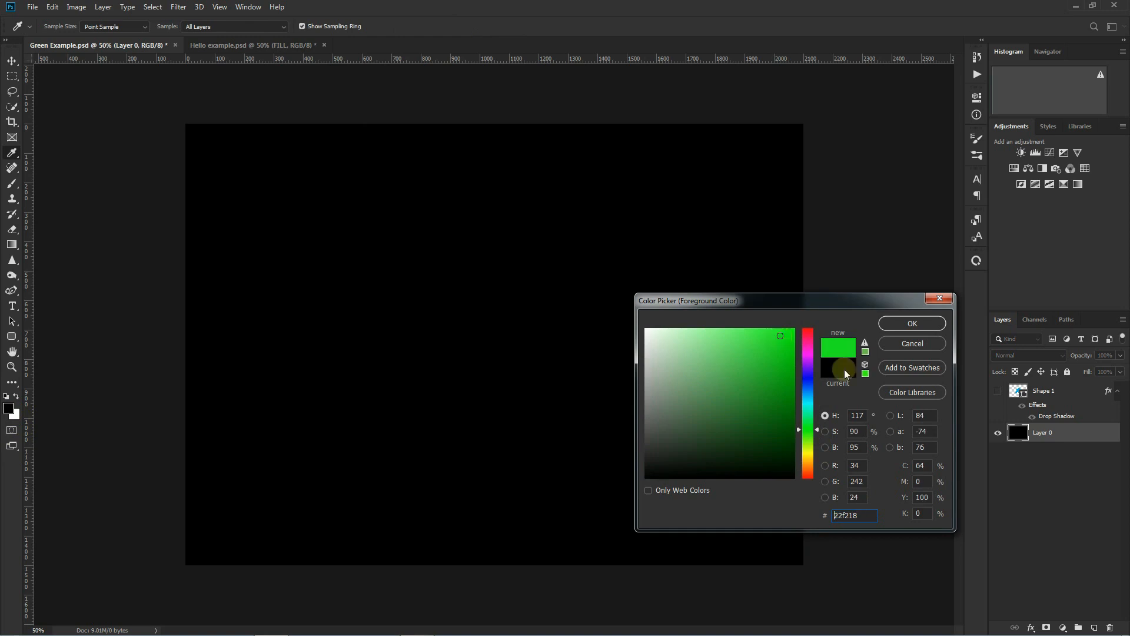
pyautogui.click(912, 323)
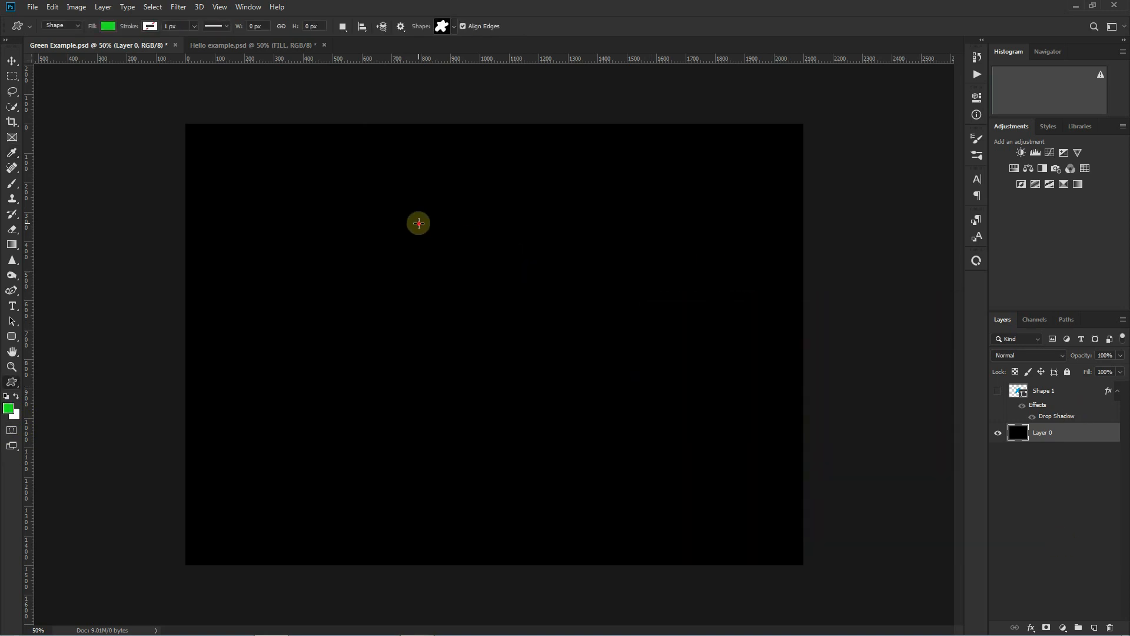
# - Draw a green blob about 952 by 816 px on the black canvas and move it to the middle
pyautogui.moveTo(418, 223); pyautogui.dragTo(699, 463)
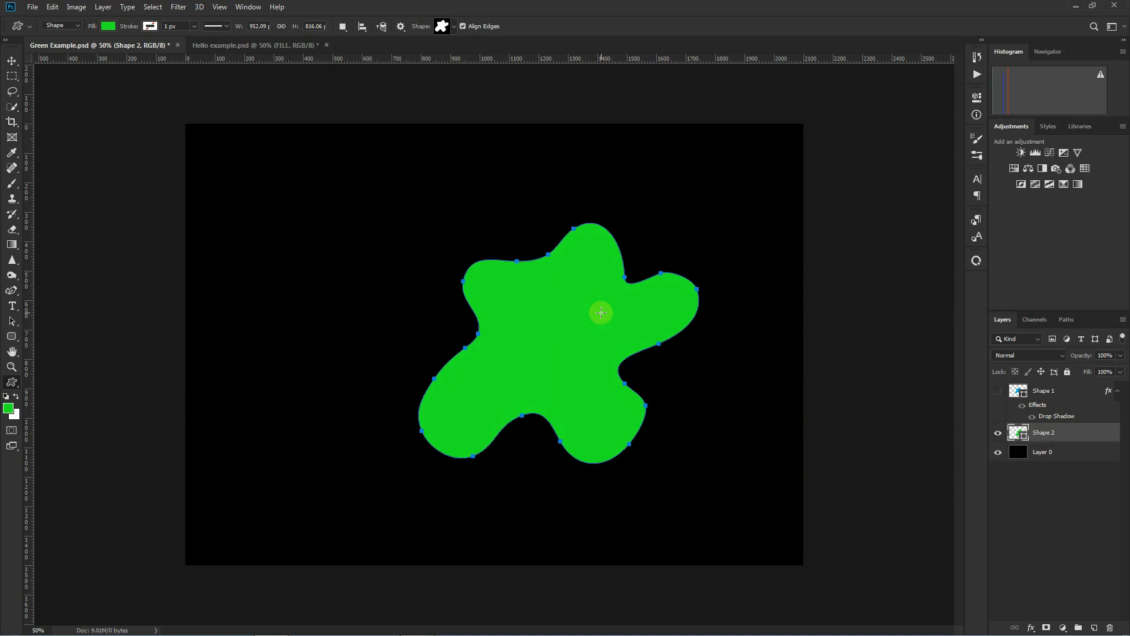
pyautogui.click(14, 63)
pyautogui.moveTo(585, 318); pyautogui.dragTo(523, 307)
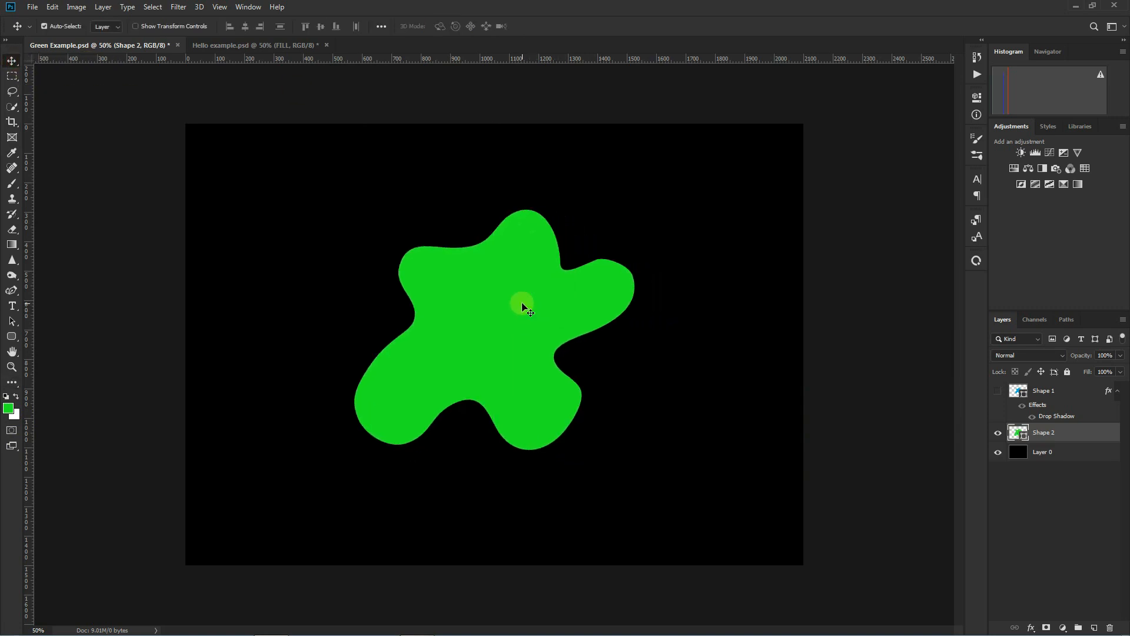
# - Open the blending options of the green blob's layer, enable Drop Shadow, and set its opacity to 90%
pyautogui.rightClick(1069, 439)
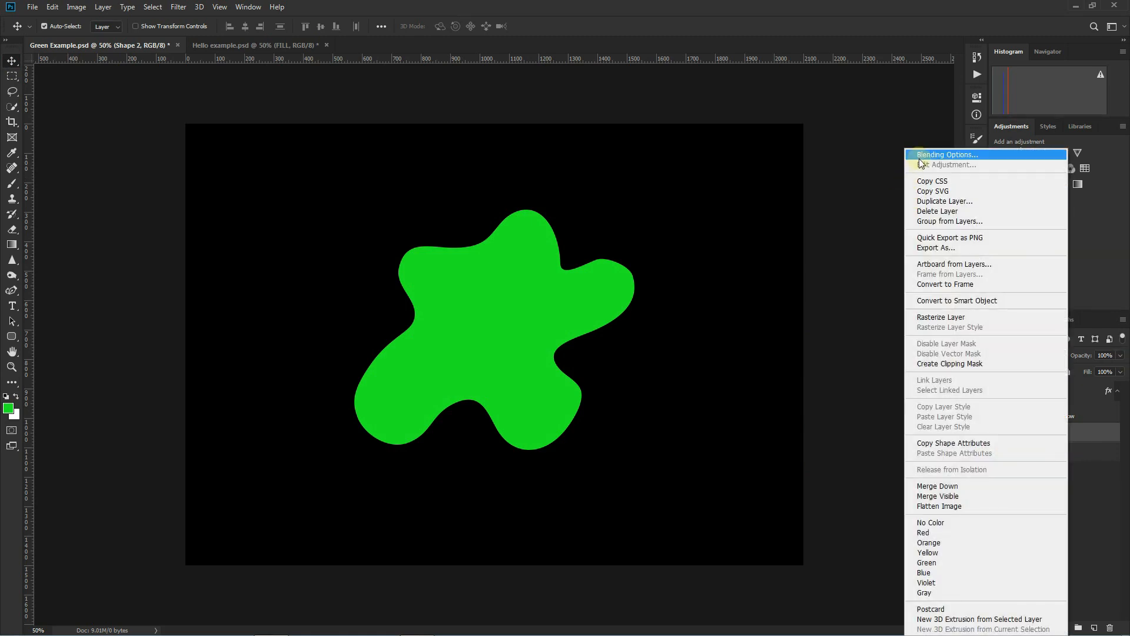
pyautogui.click(941, 154)
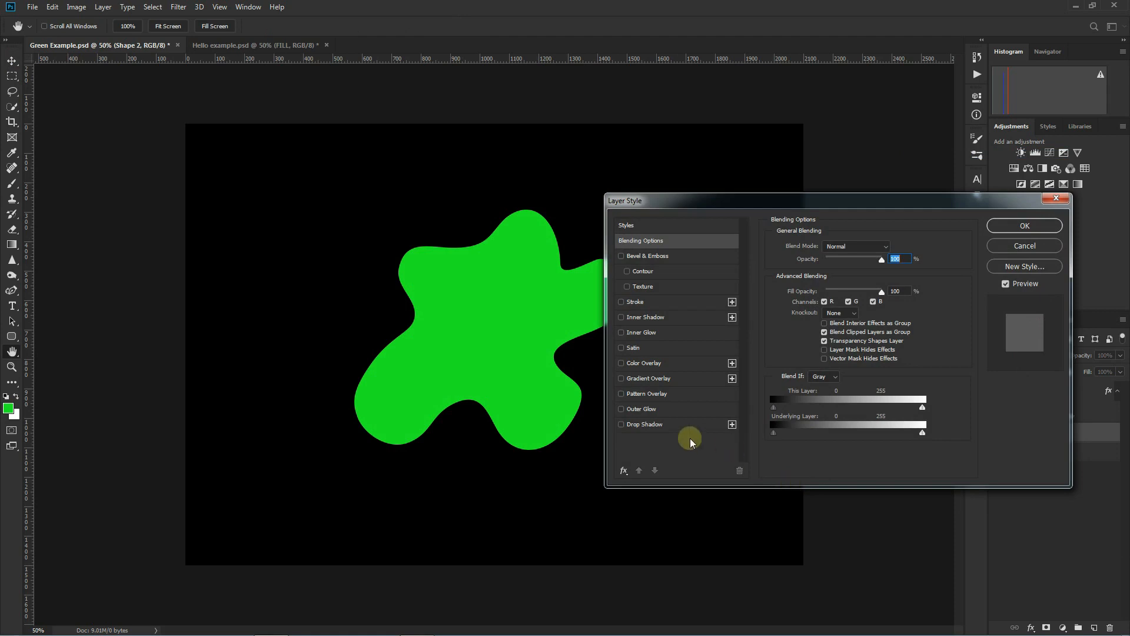
pyautogui.click(622, 424)
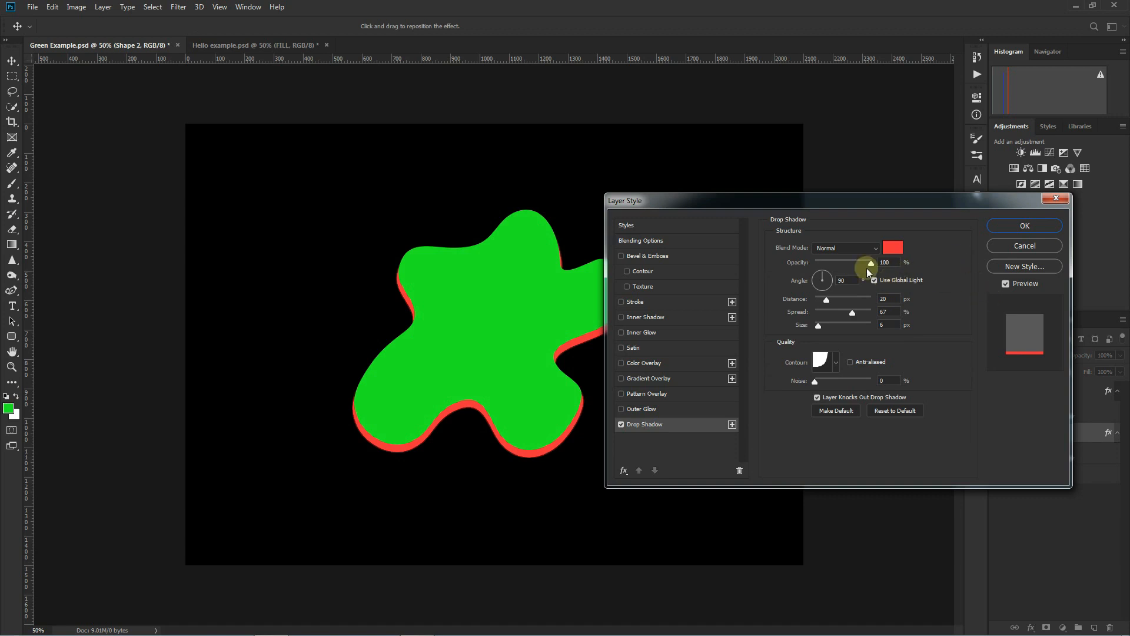
pyautogui.moveTo(890, 265); pyautogui.dragTo(868, 264)
pyautogui.write('90')
# - Change the drop shadow's colour to dark green, #115d0b
pyautogui.click(893, 247)
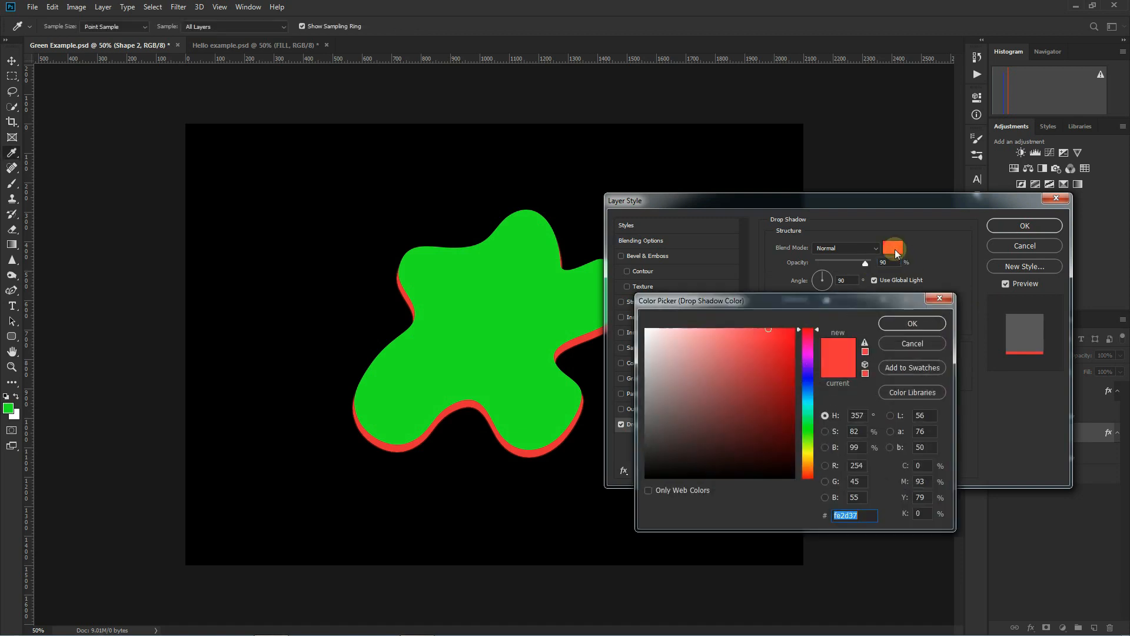
pyautogui.click(808, 431)
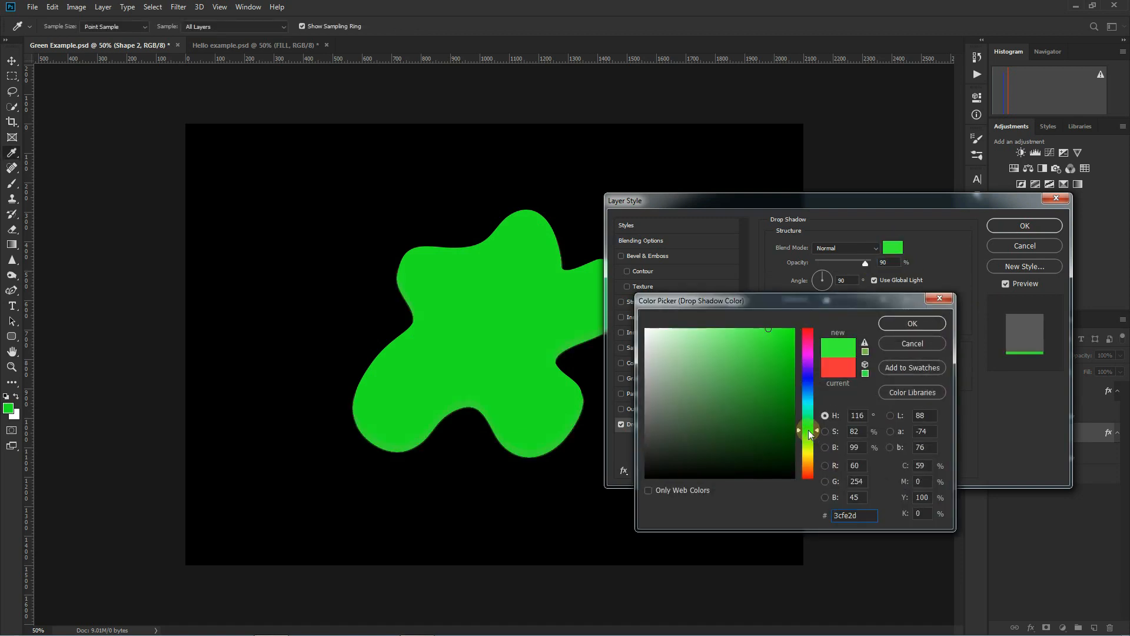
pyautogui.click(776, 424)
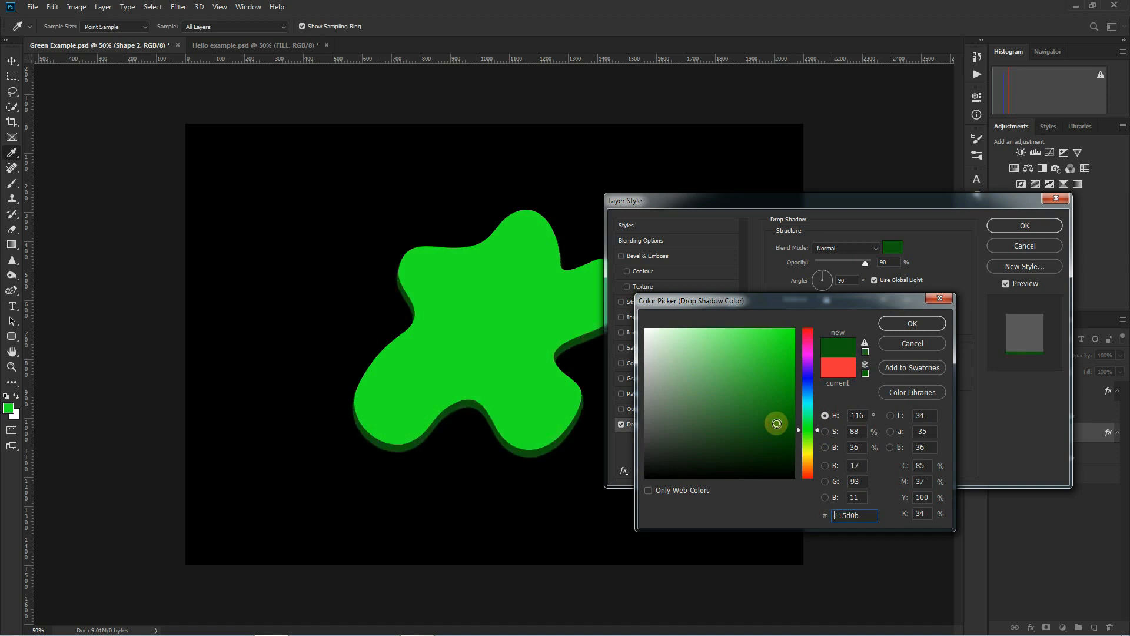
pyautogui.click(912, 323)
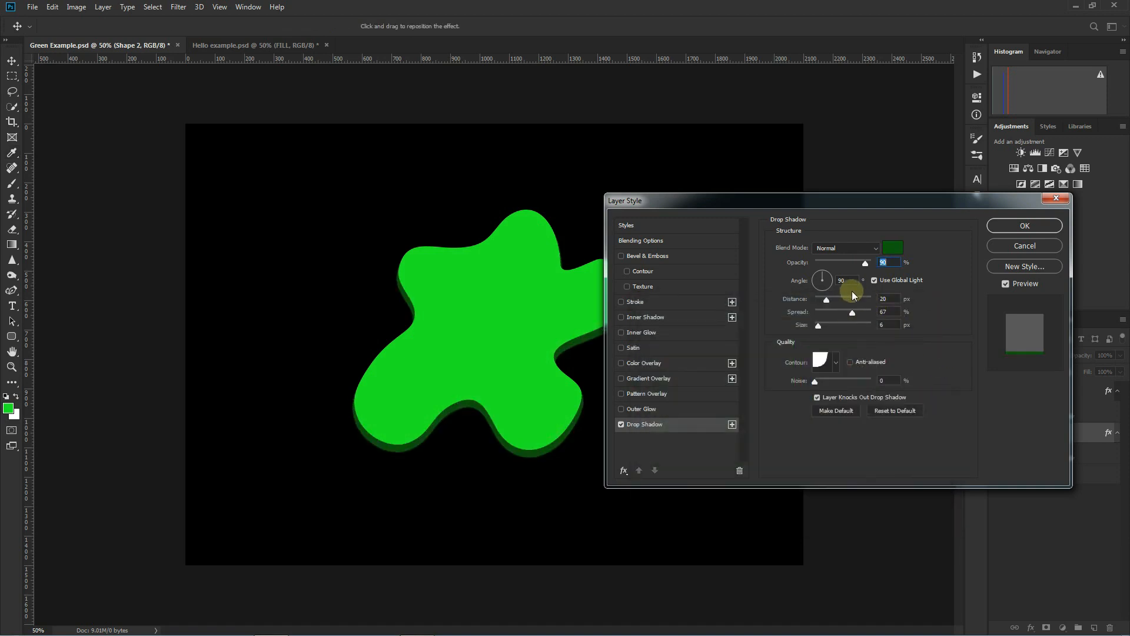
# - Set the drop shadow's angle to 50°, its distance to 25 px and its spread to 25%
pyautogui.write('50')
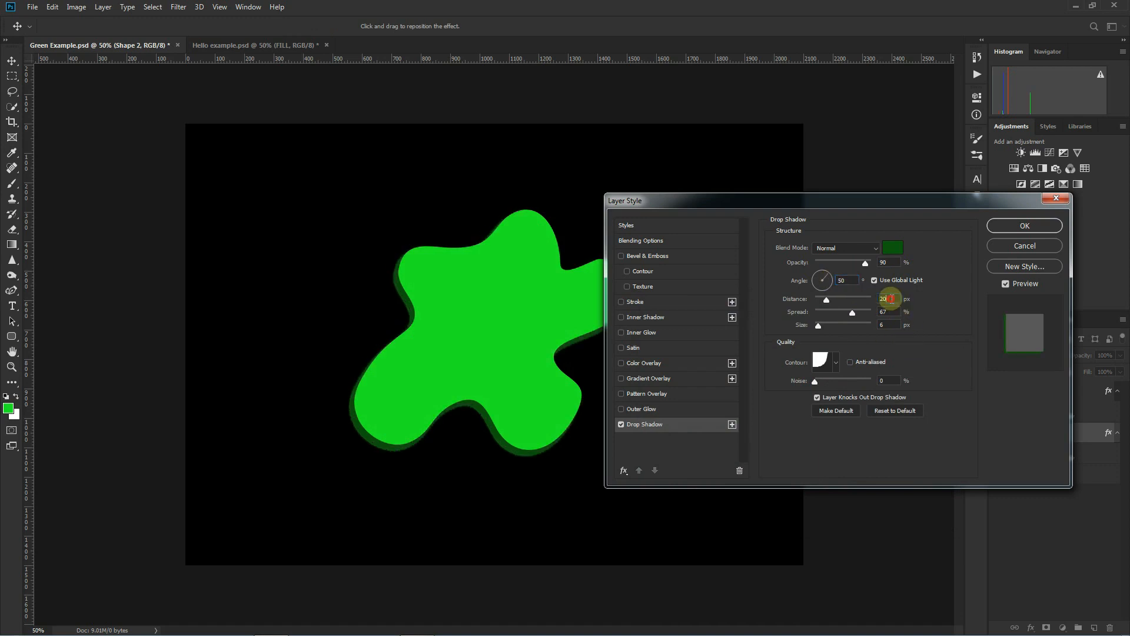
pyautogui.moveTo(892, 299); pyautogui.dragTo(870, 300)
pyautogui.write('25')
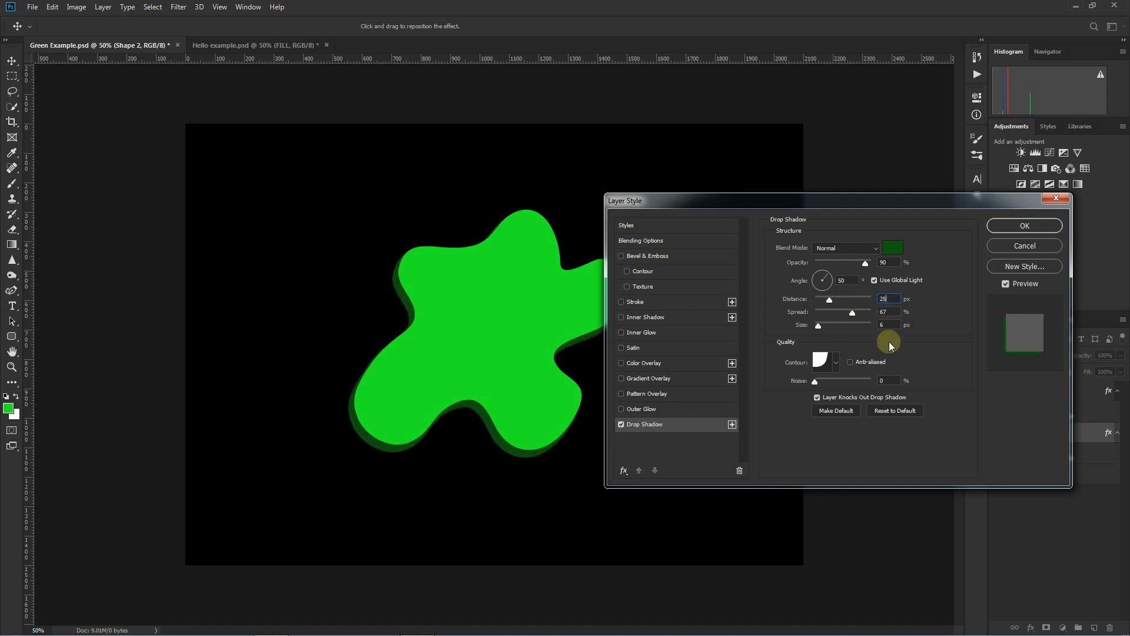
pyautogui.moveTo(891, 311); pyautogui.dragTo(869, 311)
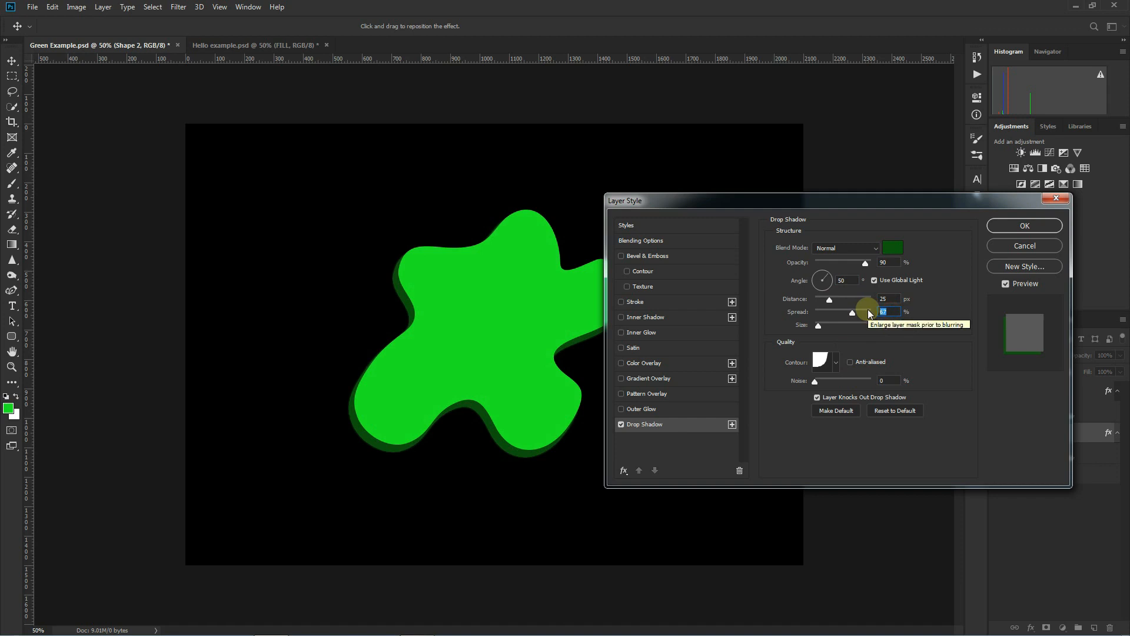
pyautogui.write('25')
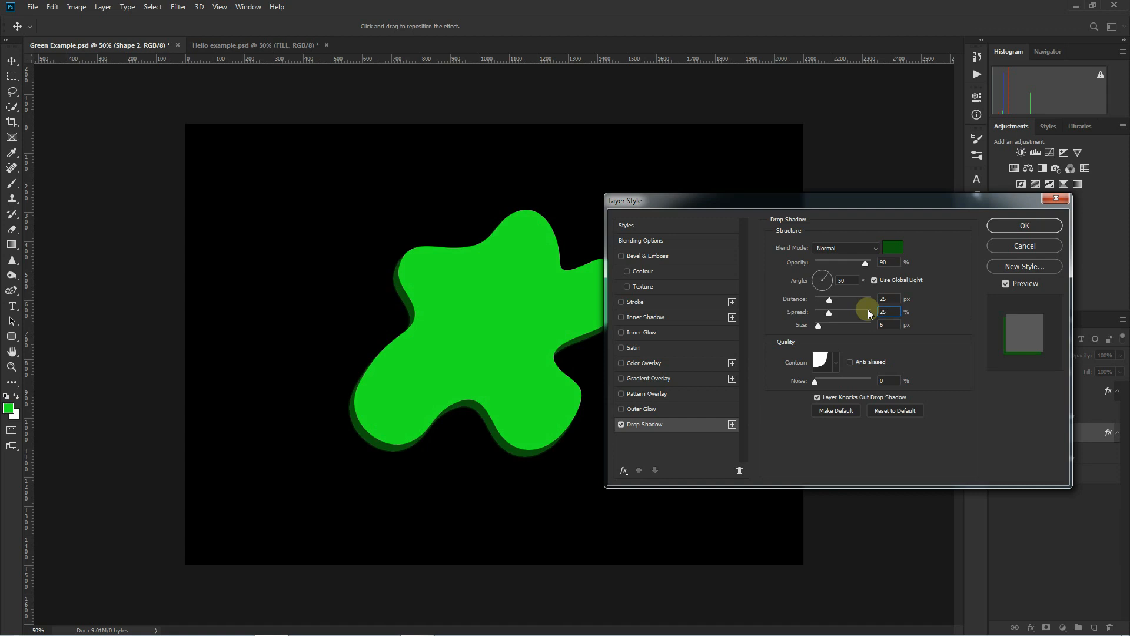
# - Try a drop shadow size of 50 px, reduce it to 40 px, and give the shadow the linear contour
pyautogui.moveTo(888, 325); pyautogui.dragTo(871, 324)
pyautogui.moveTo(889, 325); pyautogui.dragTo(863, 326)
pyautogui.write('50')
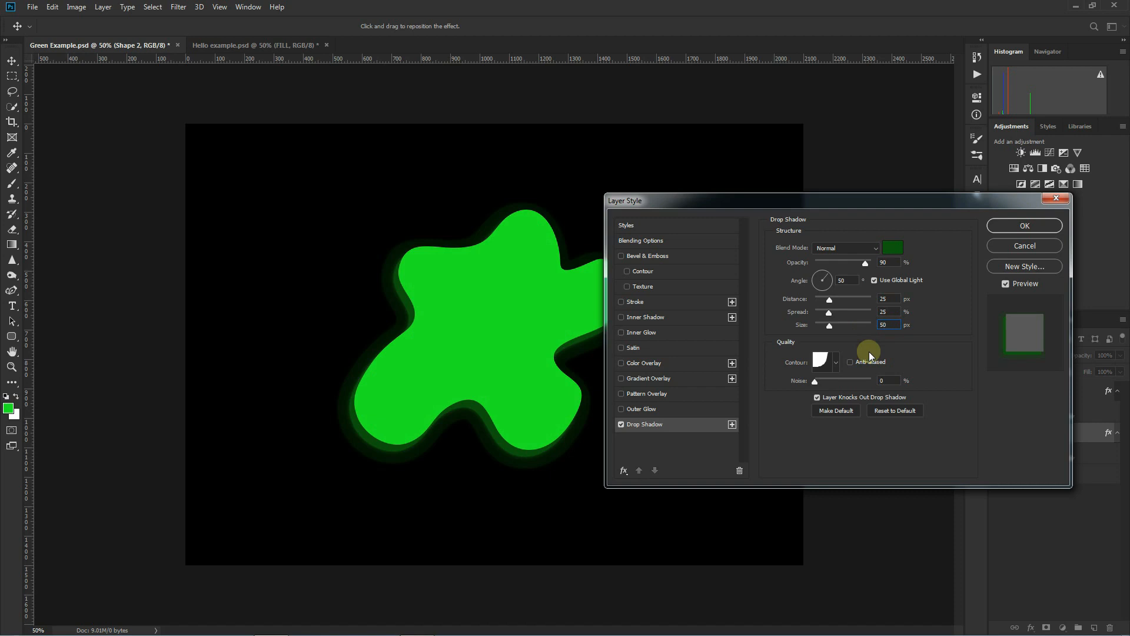
pyautogui.moveTo(890, 325); pyautogui.dragTo(865, 326)
pyautogui.write('40')
pyautogui.click(835, 362)
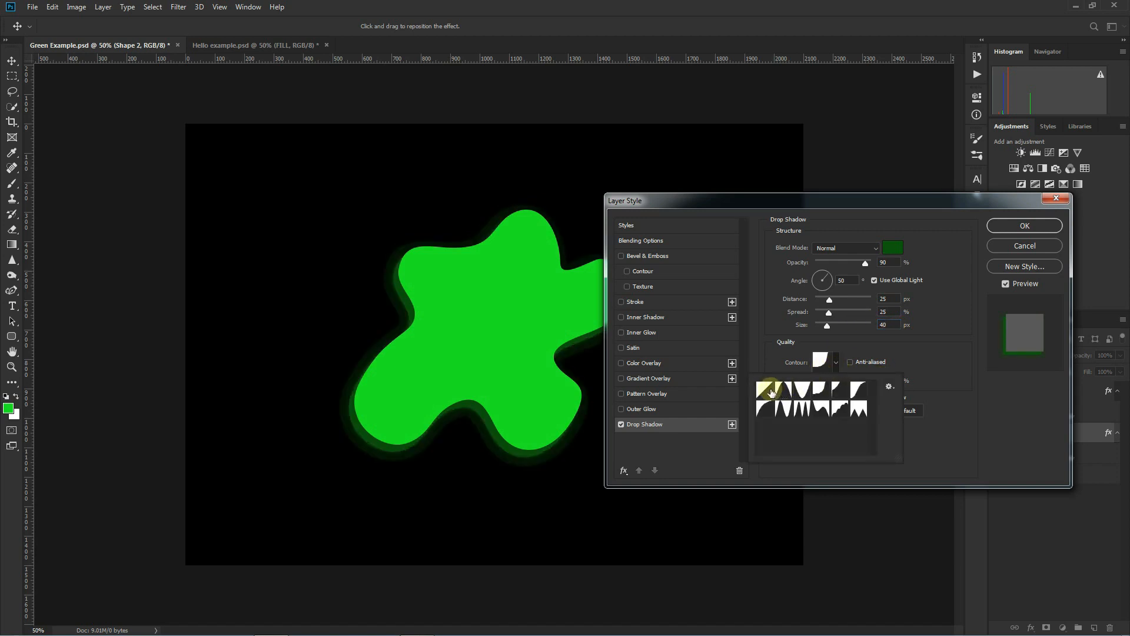
pyautogui.click(769, 391)
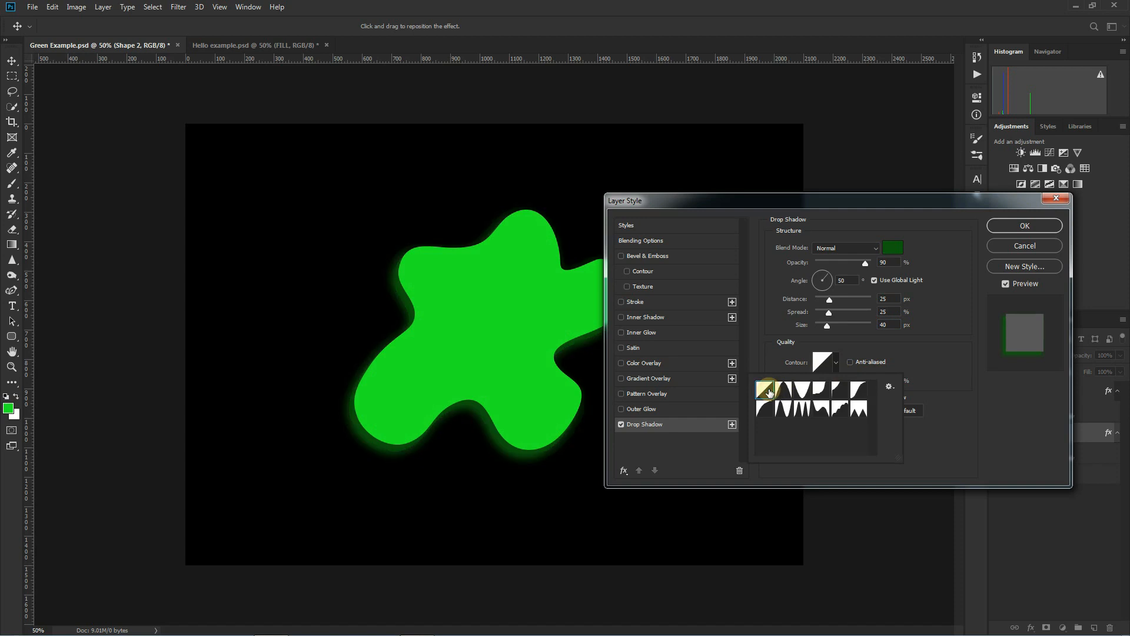
pyautogui.click(919, 356)
# - Set the drop shadow's noise to 50% and its size to 35 px, and apply the layer style
pyautogui.moveTo(821, 386); pyautogui.dragTo(825, 384)
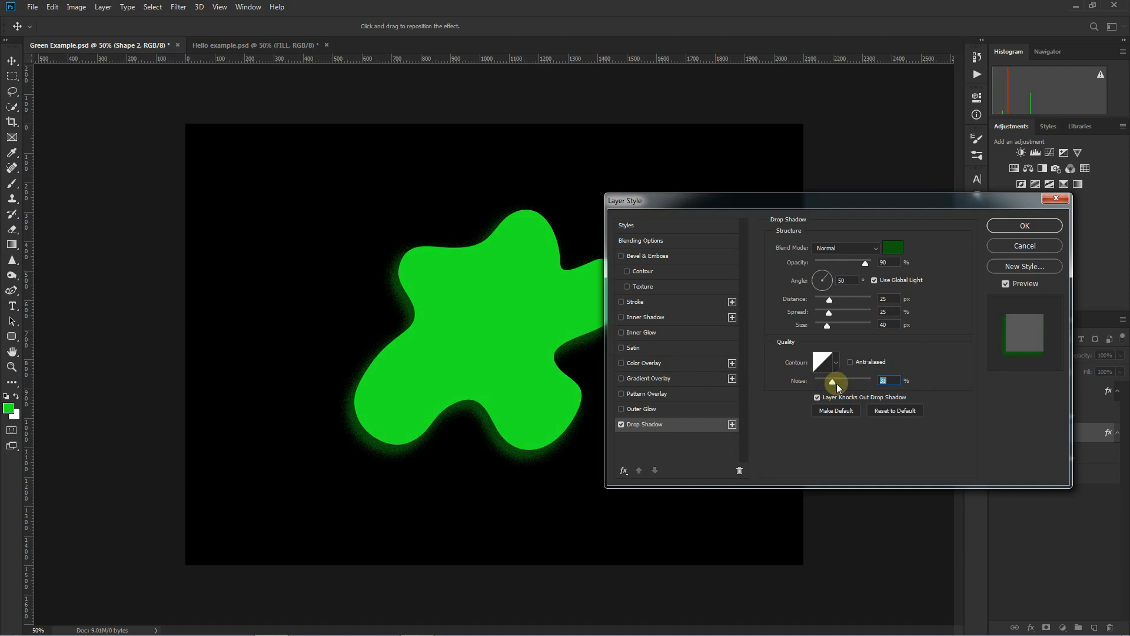
pyautogui.moveTo(840, 383); pyautogui.dragTo(842, 383)
pyautogui.write('50')
pyautogui.moveTo(829, 329); pyautogui.dragTo(835, 329)
pyautogui.moveTo(802, 200); pyautogui.dragTo(880, 205)
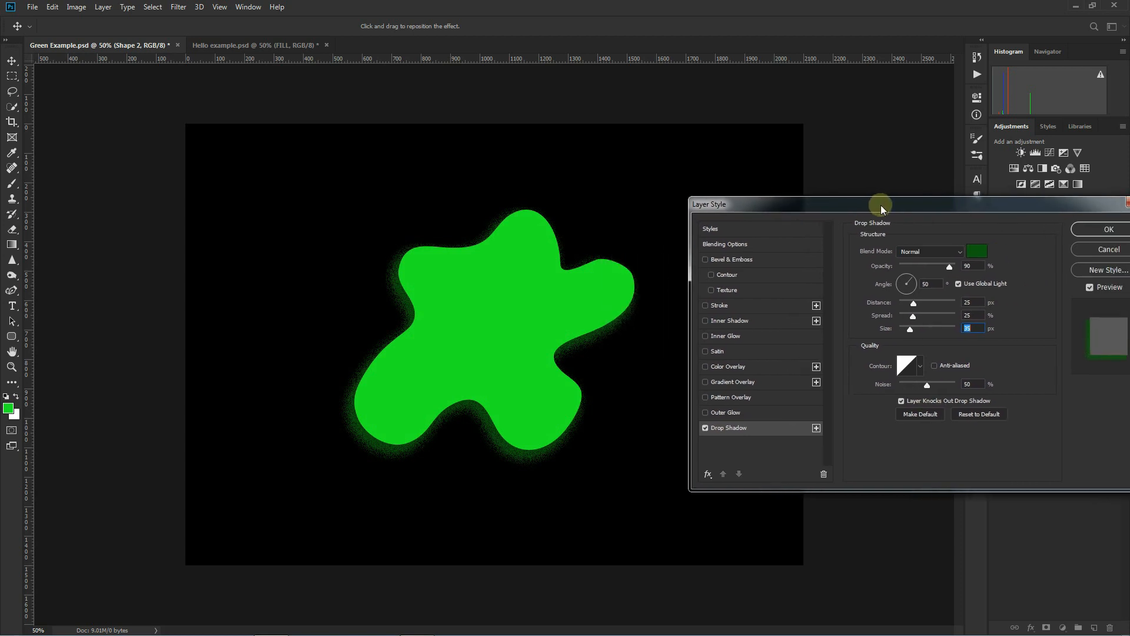
pyautogui.click(1080, 230)
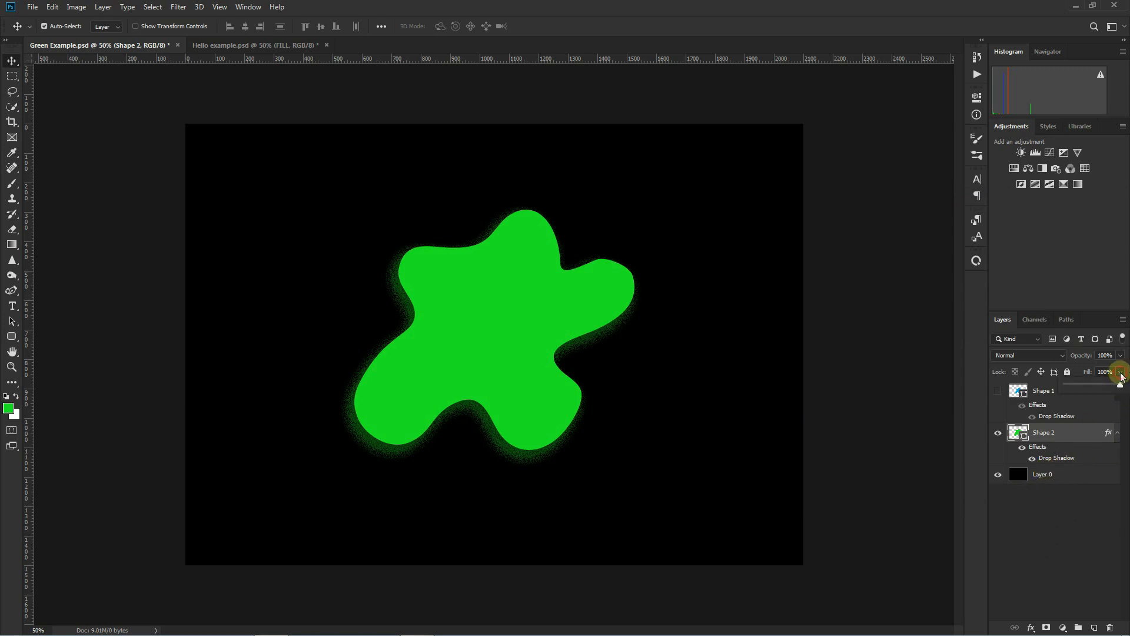
# - Lower the fill of the Shape 2 layer to 0%
pyautogui.moveTo(1122, 377); pyautogui.dragTo(1053, 387)
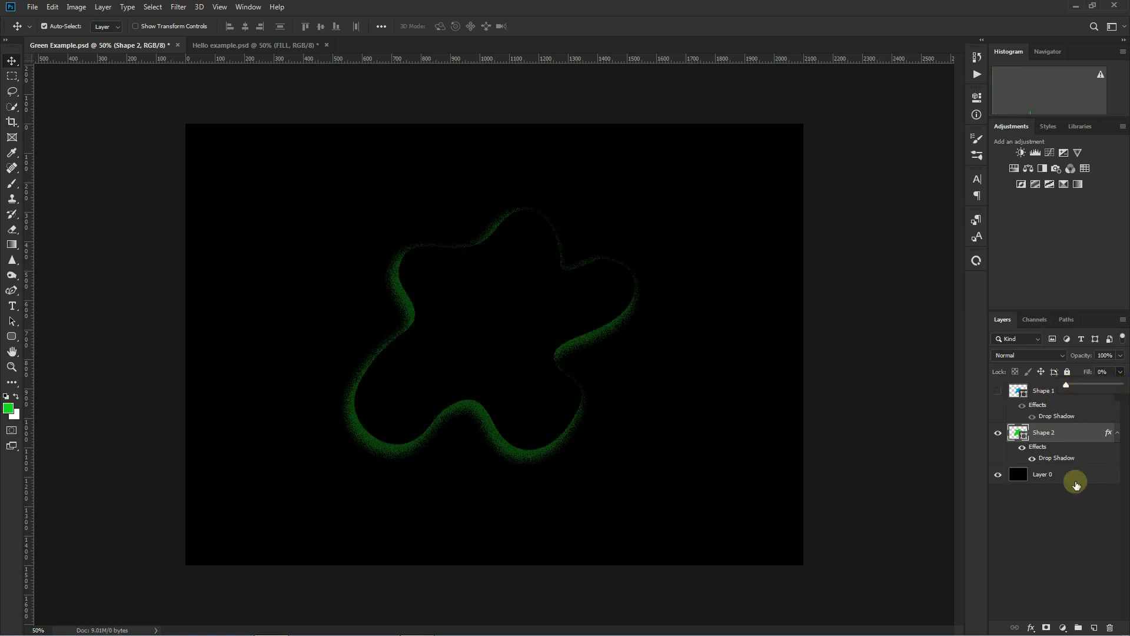
# - Enlarge the Shape 2 blob outline with Free Transform and recentre it on the canvas
pyautogui.click(1052, 438)
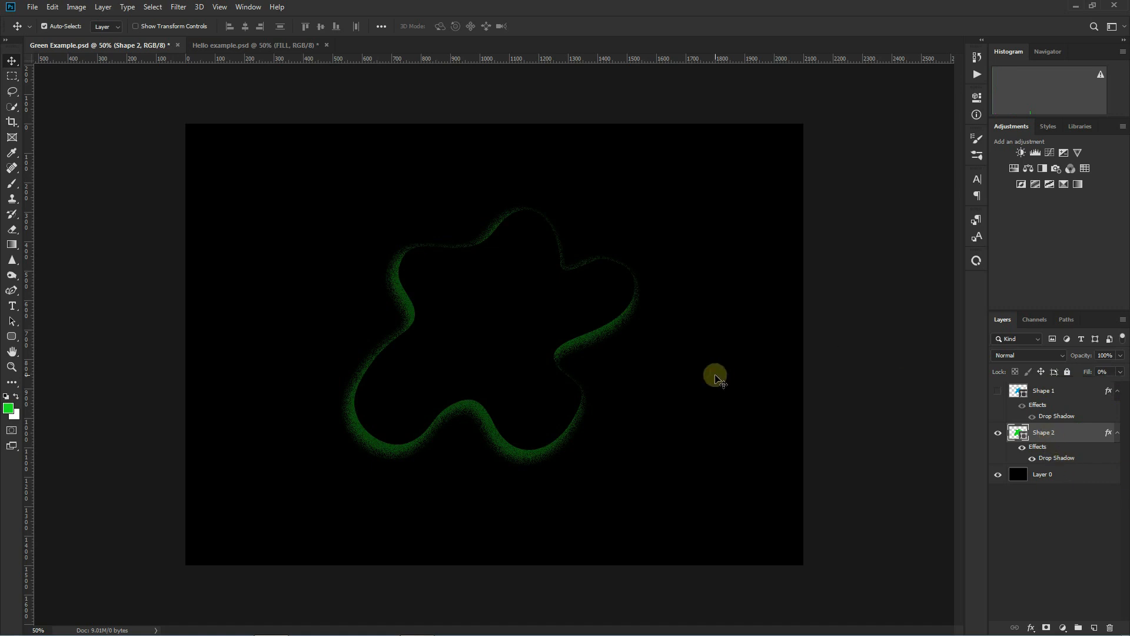
pyautogui.hotkey('ctrl', 't')
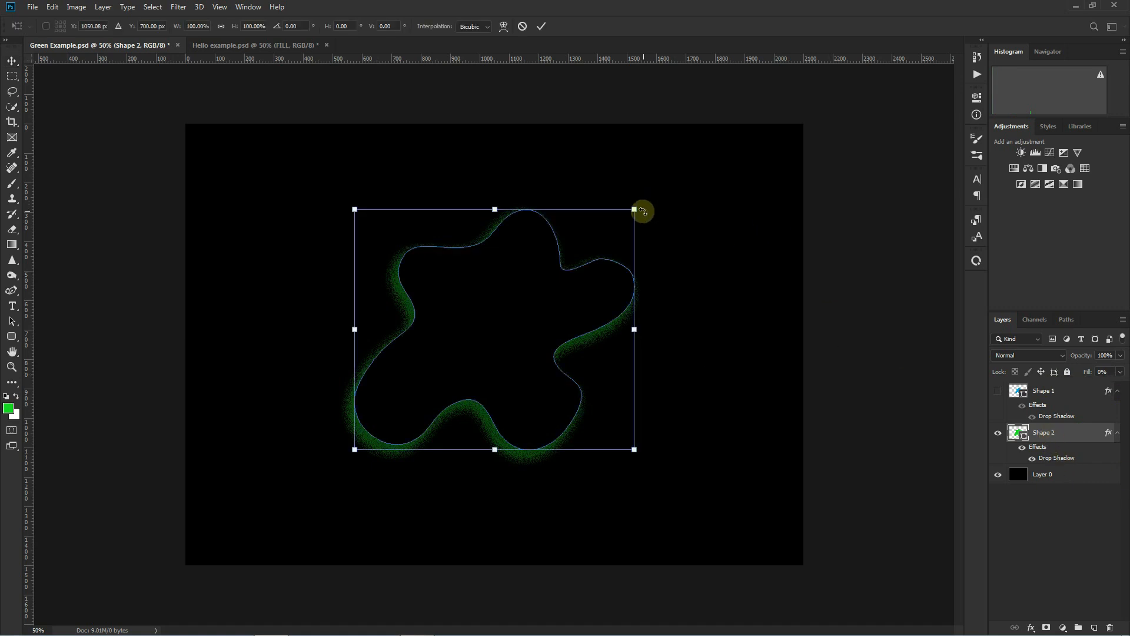
pyautogui.moveTo(637, 208); pyautogui.dragTo(689, 164)
pyautogui.moveTo(524, 282); pyautogui.dragTo(483, 328)
pyautogui.click(1055, 391)
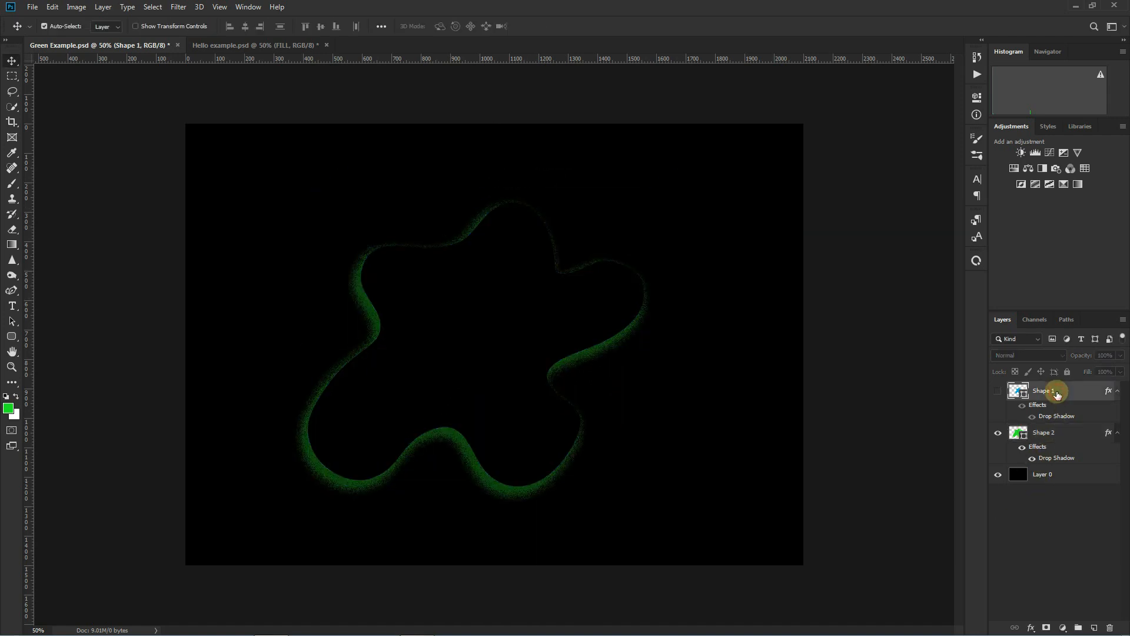
# - Hide the Shape 2 layer, show Shape 1 instead, and lower the fill of Shape 1 to 0%
pyautogui.click(1055, 437)
pyautogui.click(998, 432)
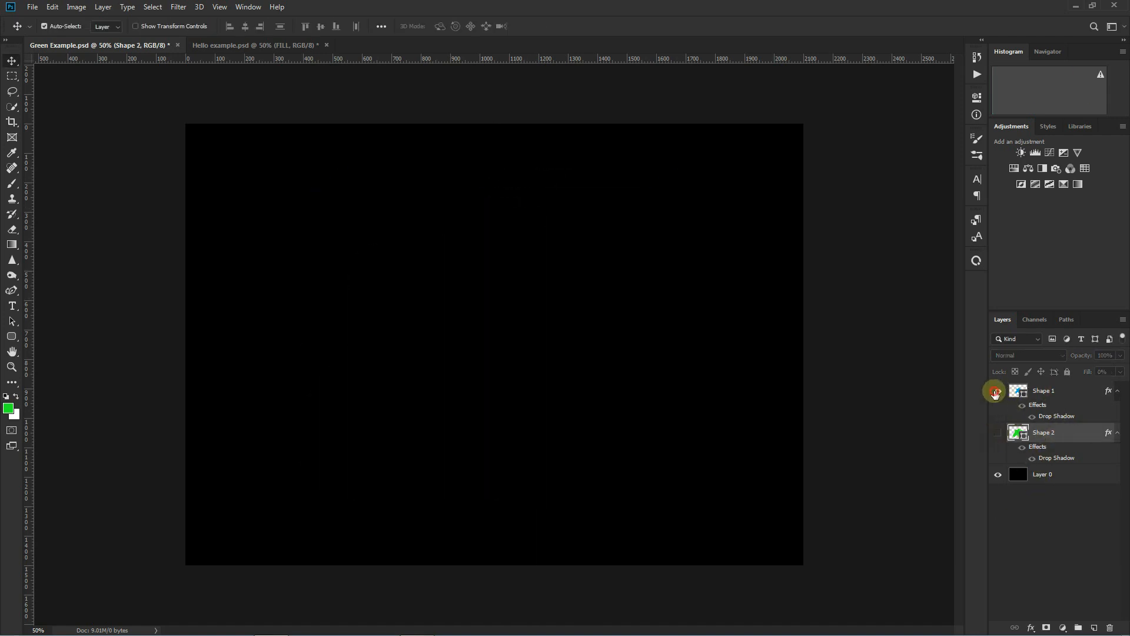
pyautogui.click(998, 391)
pyautogui.click(1041, 393)
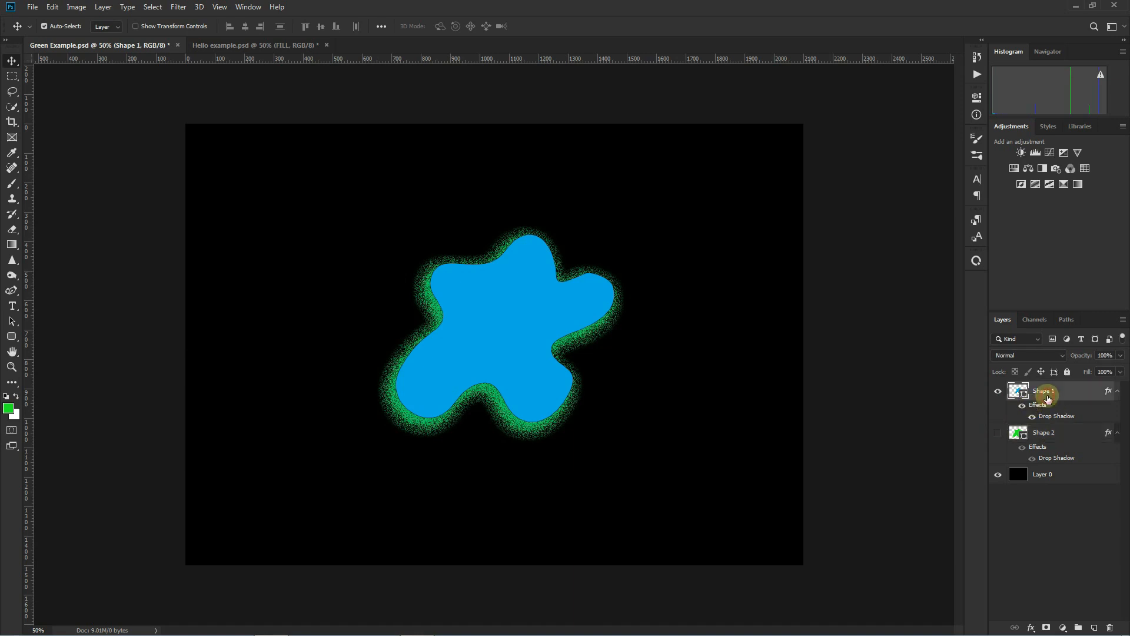
pyautogui.click(1120, 371)
pyautogui.moveTo(1120, 385); pyautogui.dragTo(1040, 390)
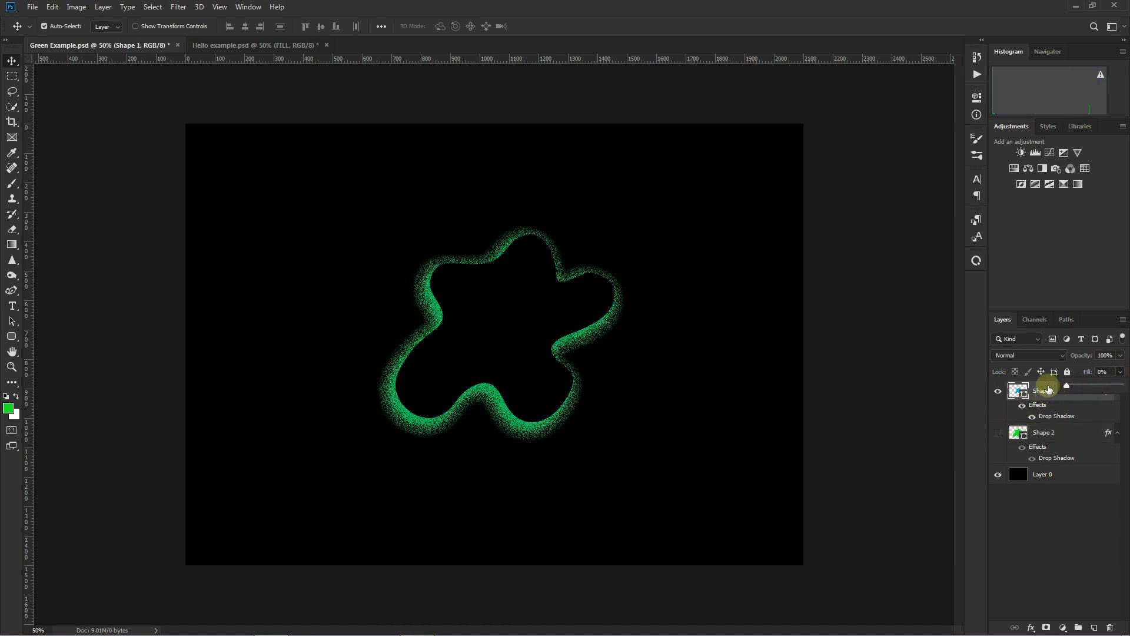
# - Scale the Shape 1 blob to about 126% width and 136% height and move it back to the middle of the canvas
pyautogui.hotkey('ctrl', 't')
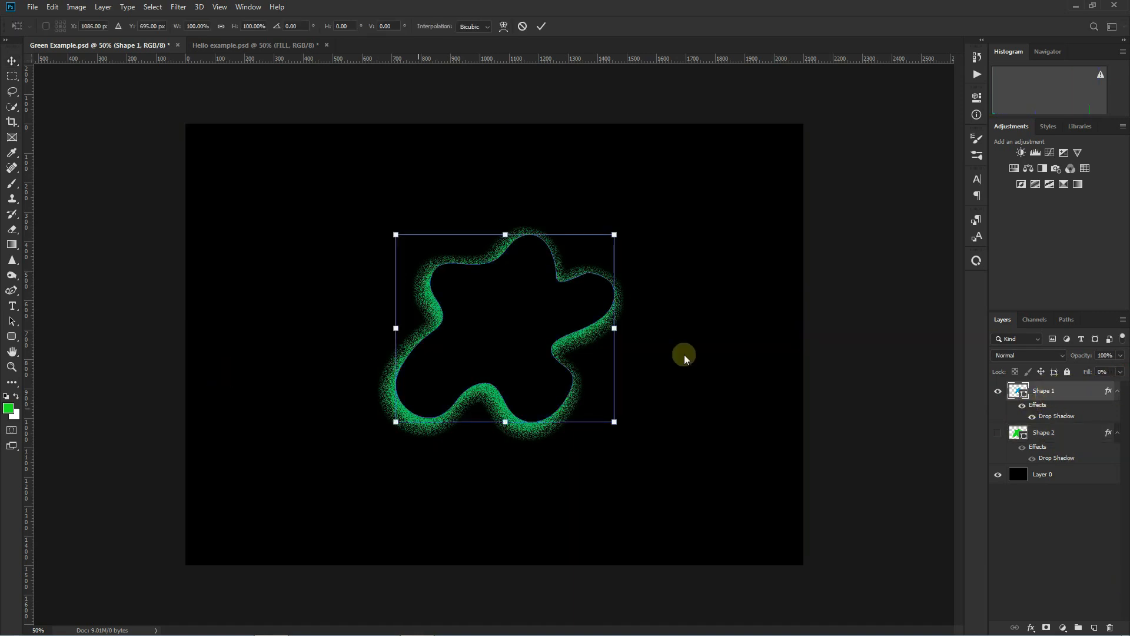
pyautogui.moveTo(615, 235); pyautogui.dragTo(674, 163)
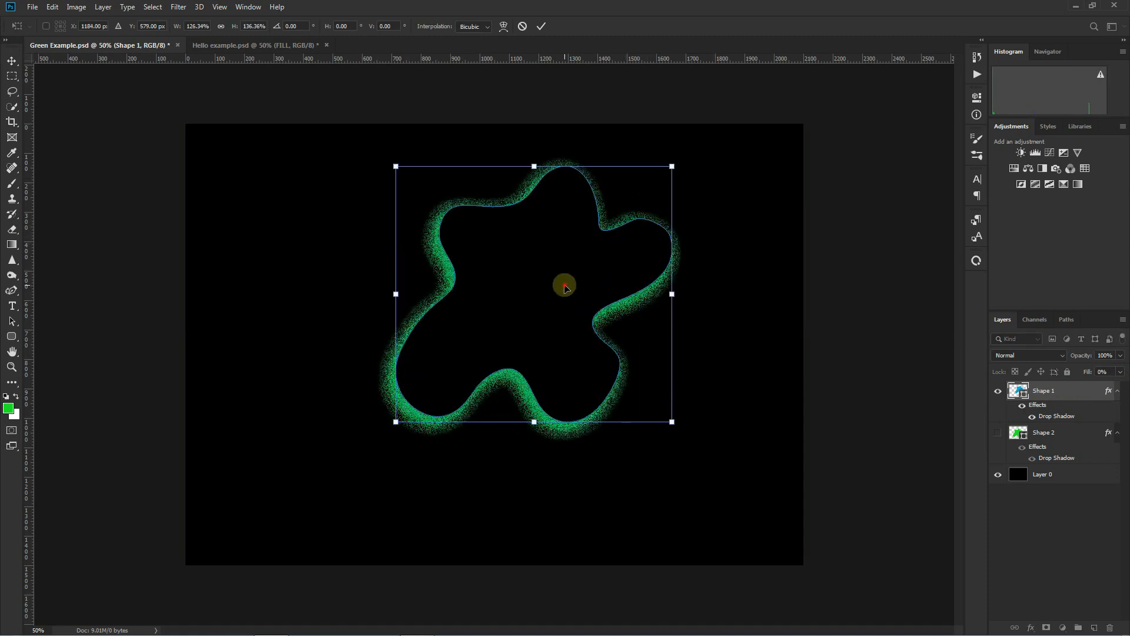
pyautogui.moveTo(565, 283); pyautogui.dragTo(514, 333)
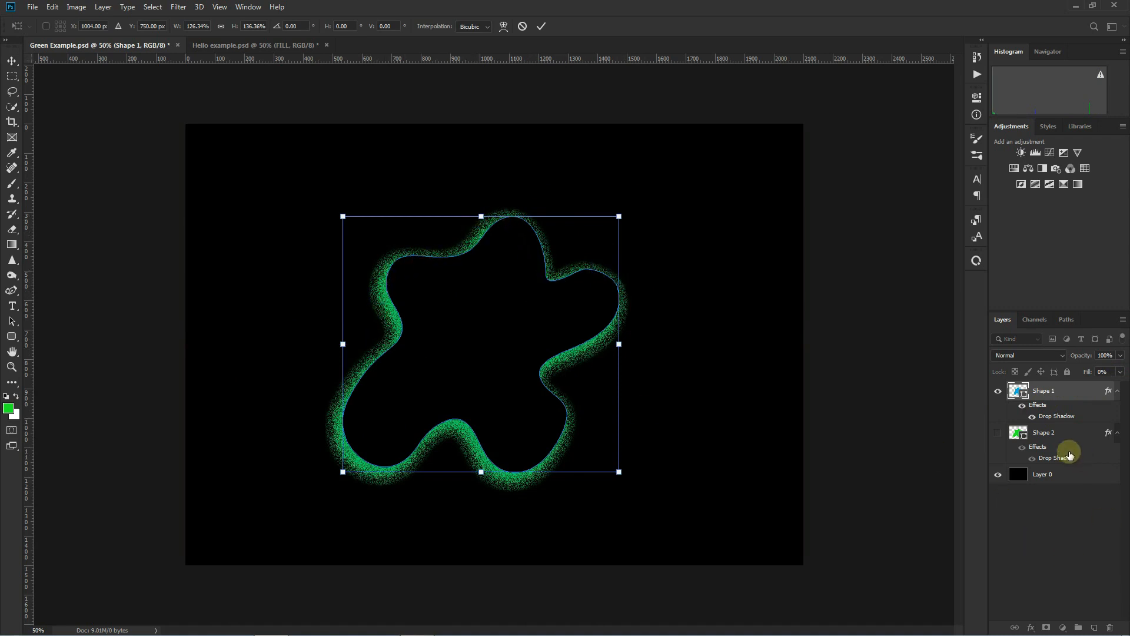
# - Toggle the visibility of the Shape 2 layer to compare its shadow outline with that of Shape 1
pyautogui.click(1048, 437)
pyautogui.click(998, 435)
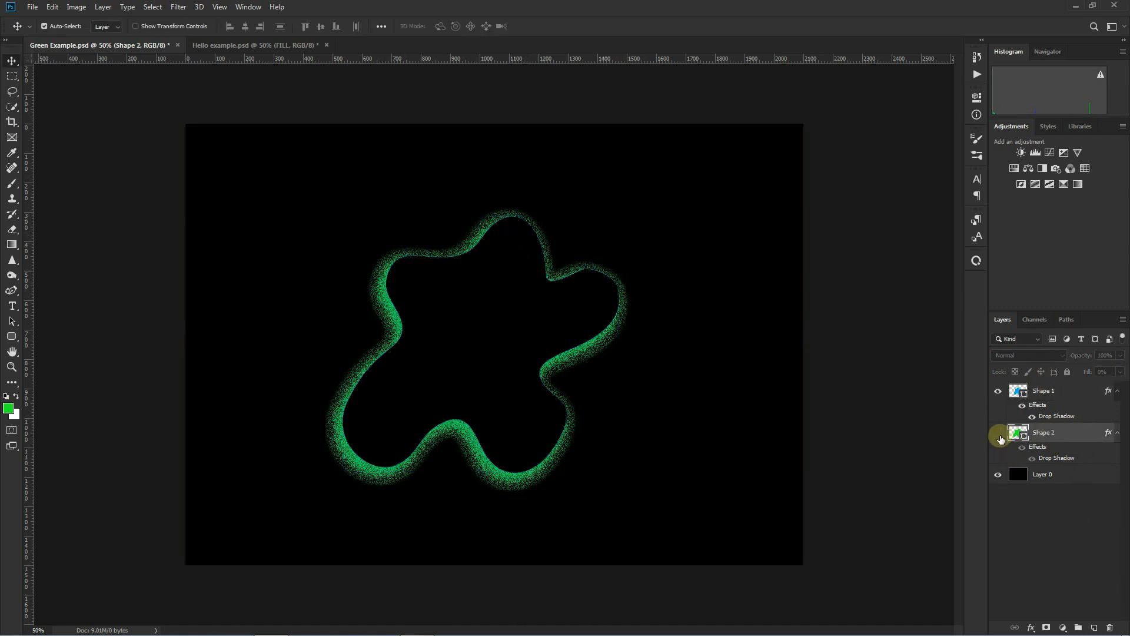
pyautogui.click(999, 436)
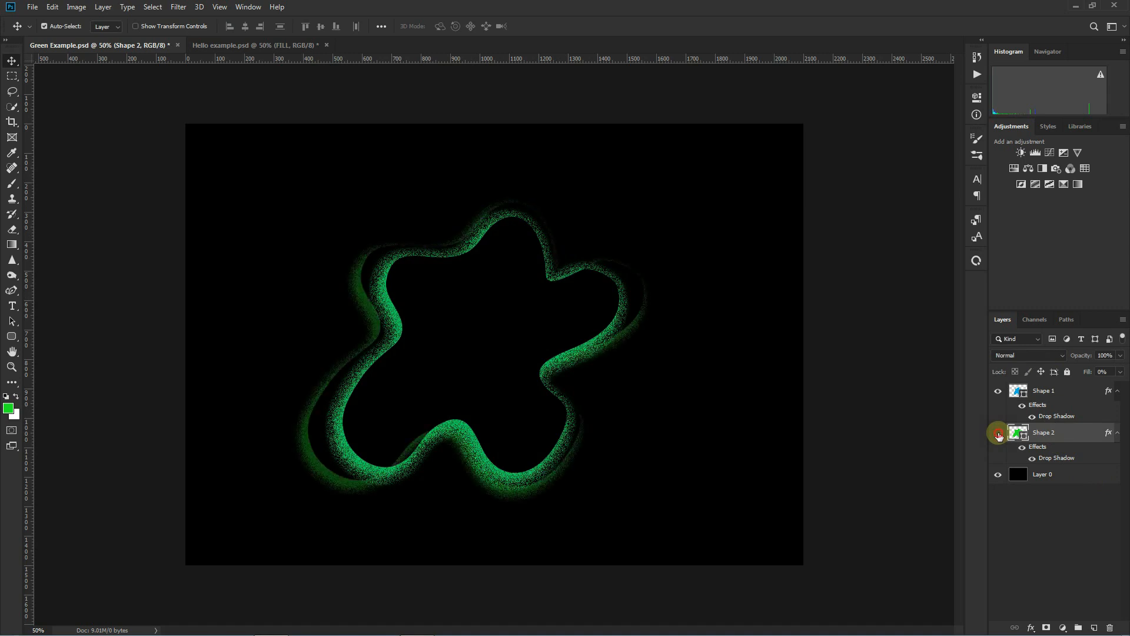
pyautogui.click(999, 436)
pyautogui.click(1064, 391)
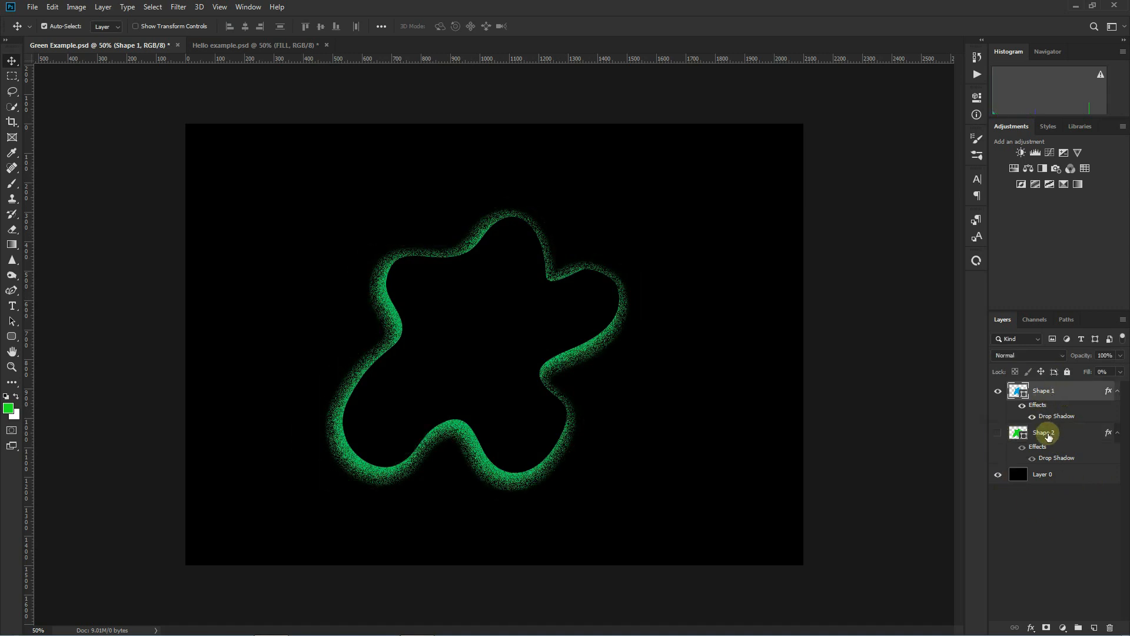
pyautogui.click(1048, 437)
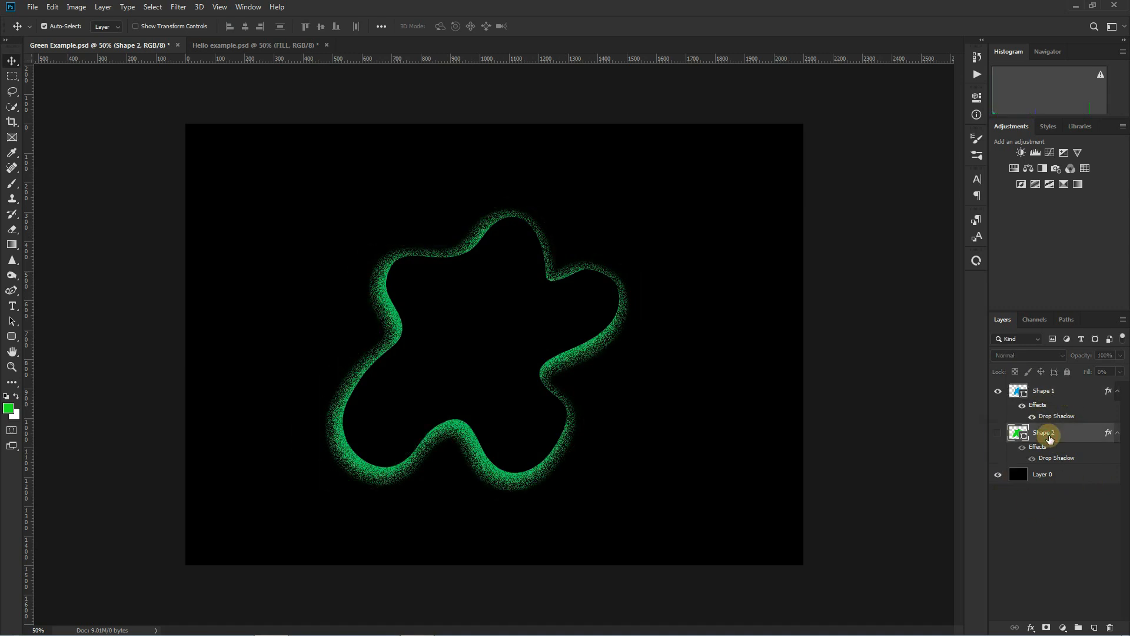
pyautogui.click(1057, 396)
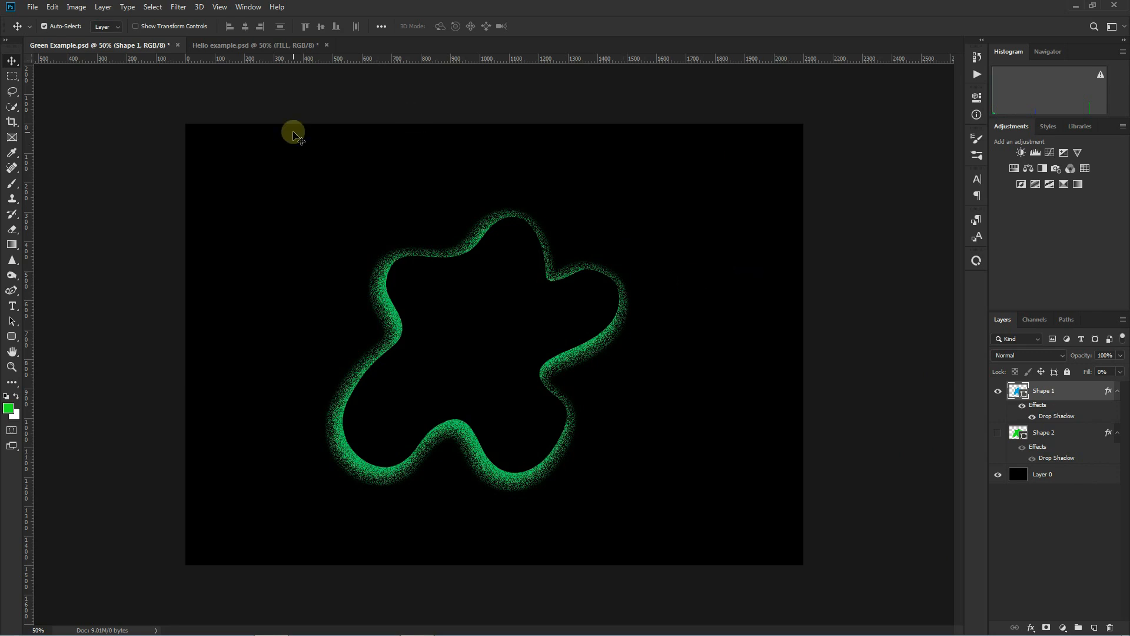
# - Switch to the Hello example.psd document and hide the FILL and OPACITY layers together with Group 1
pyautogui.click(213, 47)
pyautogui.click(998, 406)
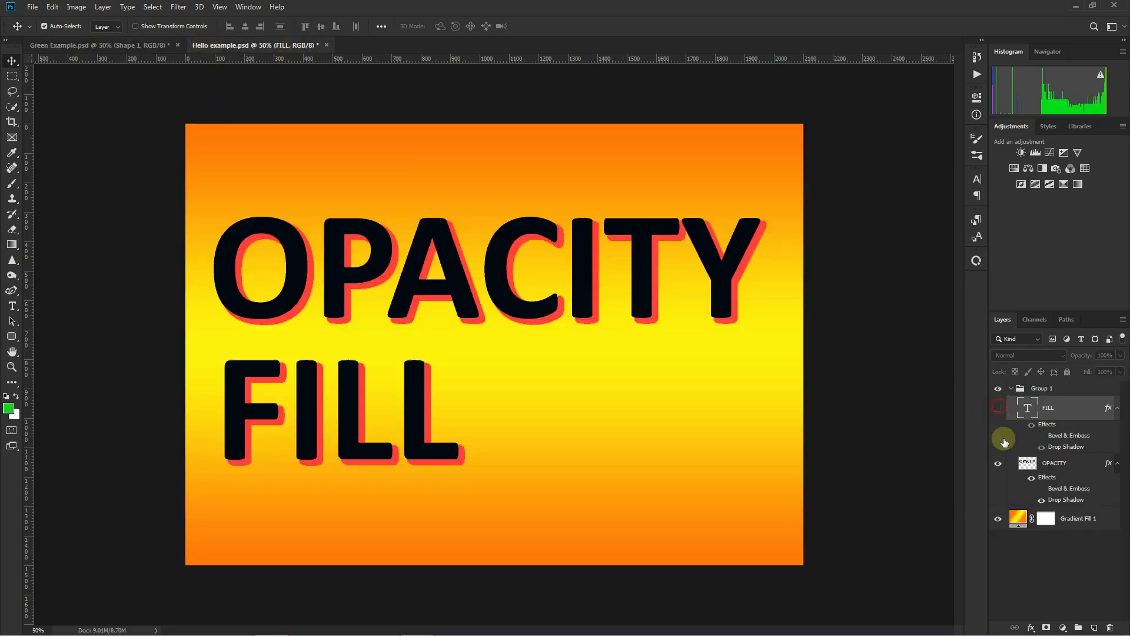
pyautogui.click(1000, 465)
pyautogui.click(998, 389)
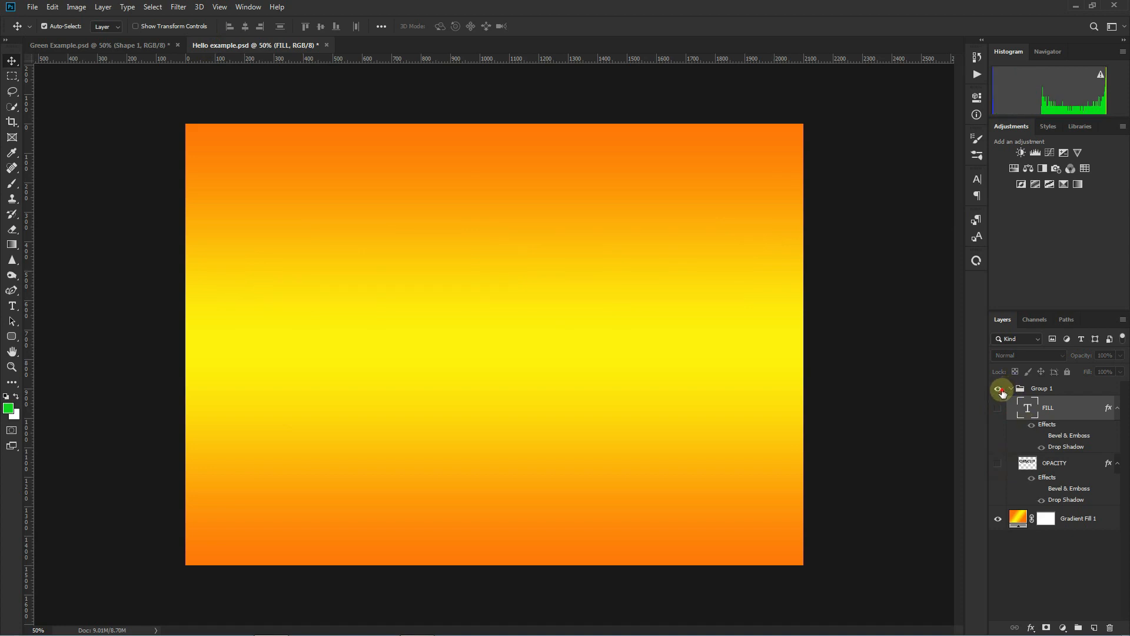
# - Add a new layer above Gradient Fill 1 and select the Brush tool with foreground colour 000300
pyautogui.click(1074, 528)
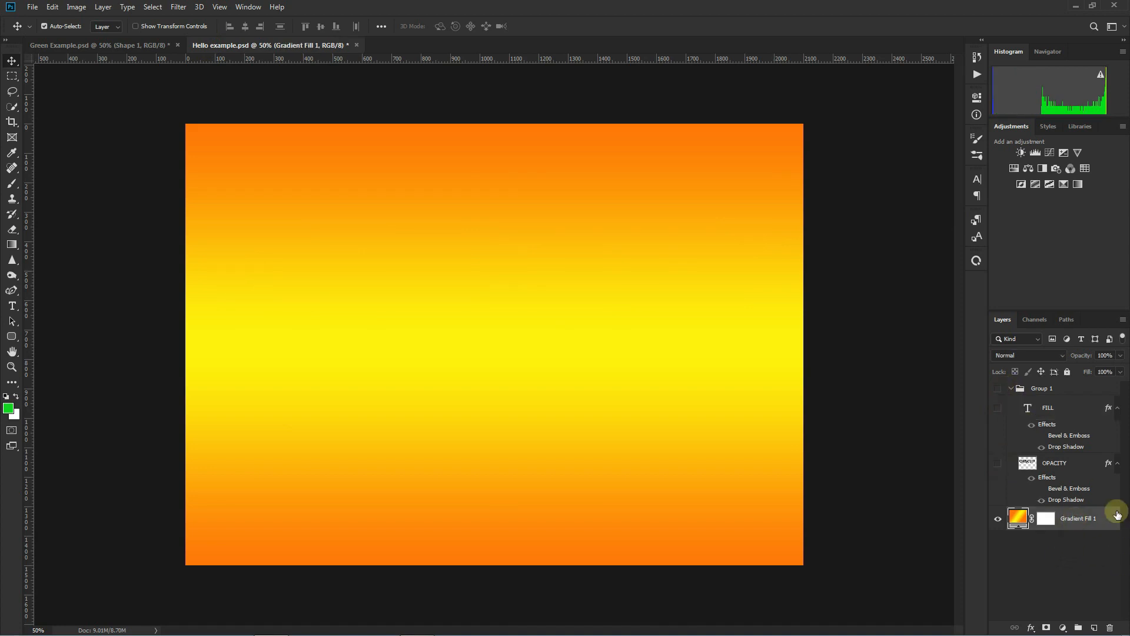
pyautogui.click(1093, 627)
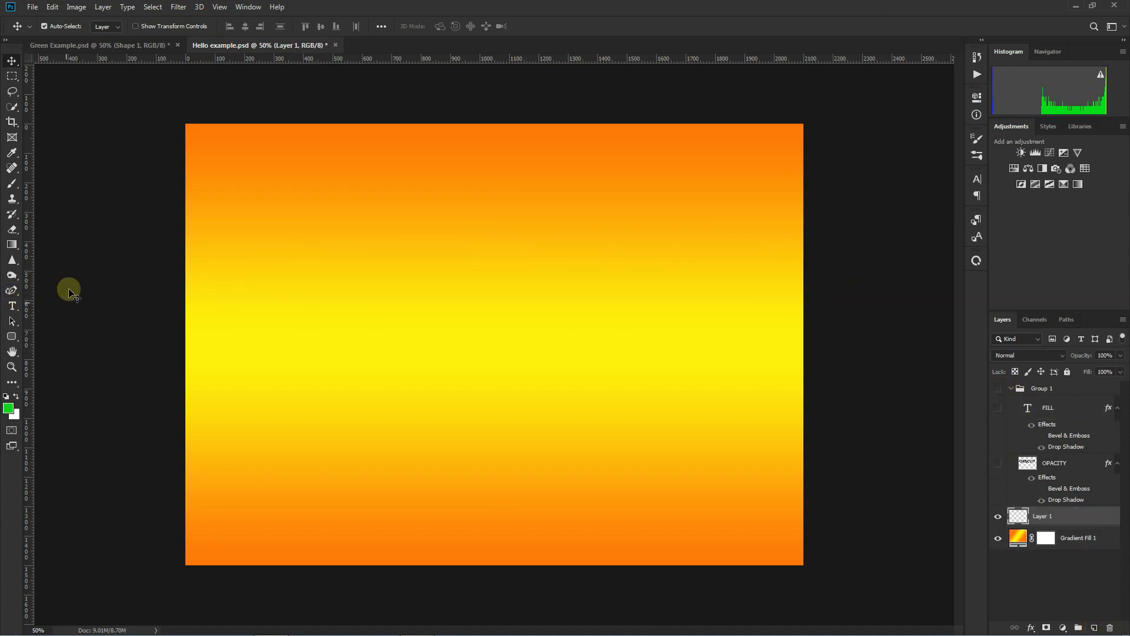
pyautogui.click(16, 188)
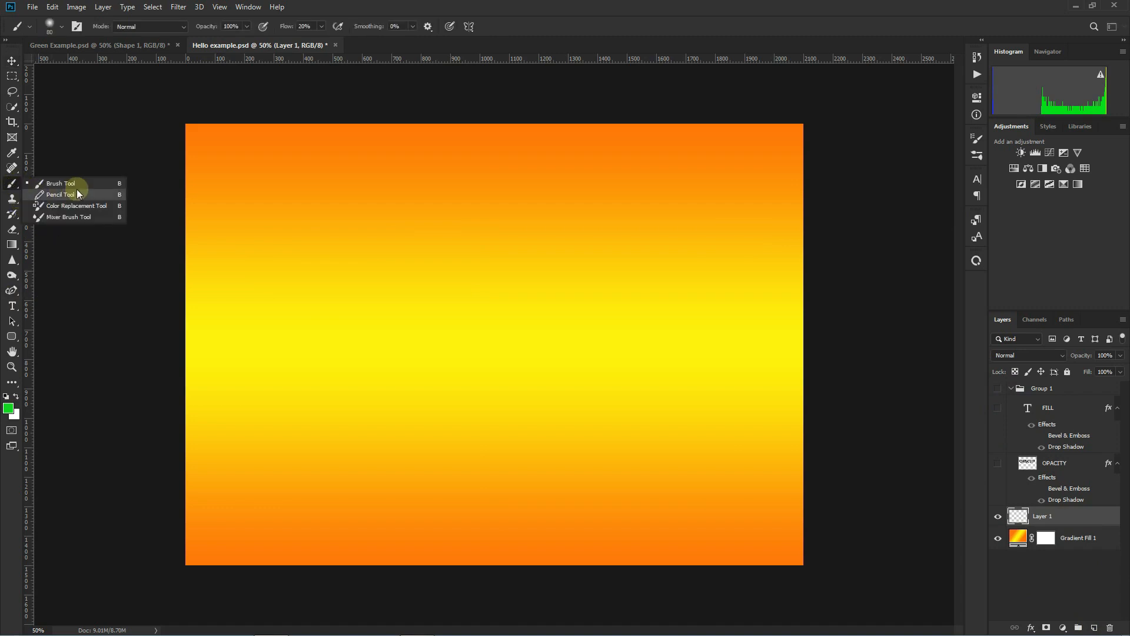
pyautogui.click(77, 186)
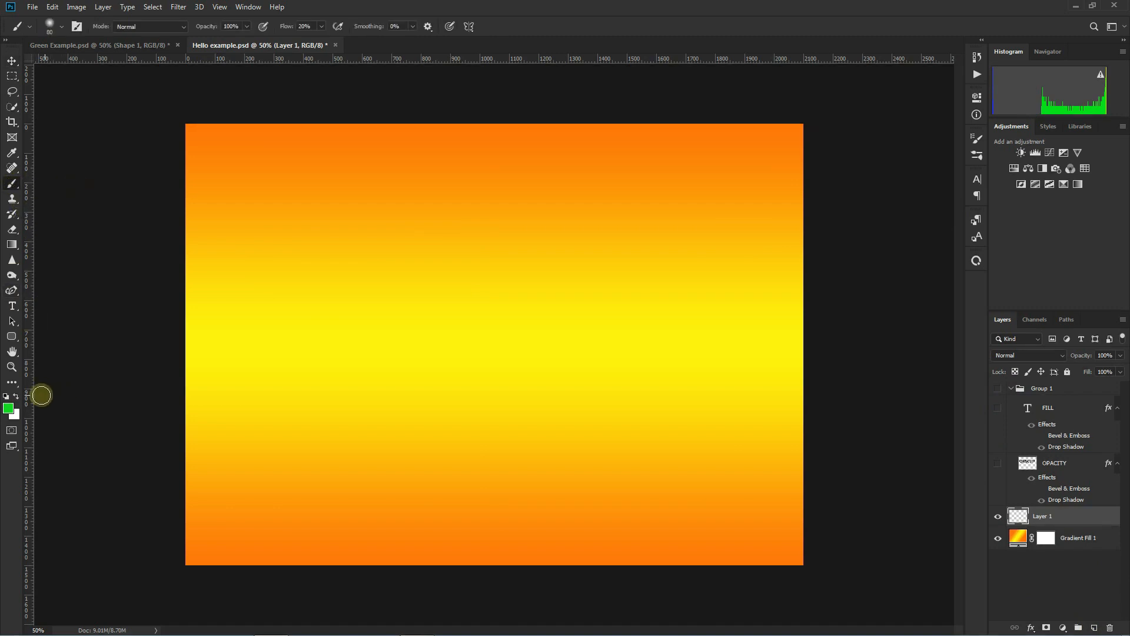
pyautogui.click(8, 408)
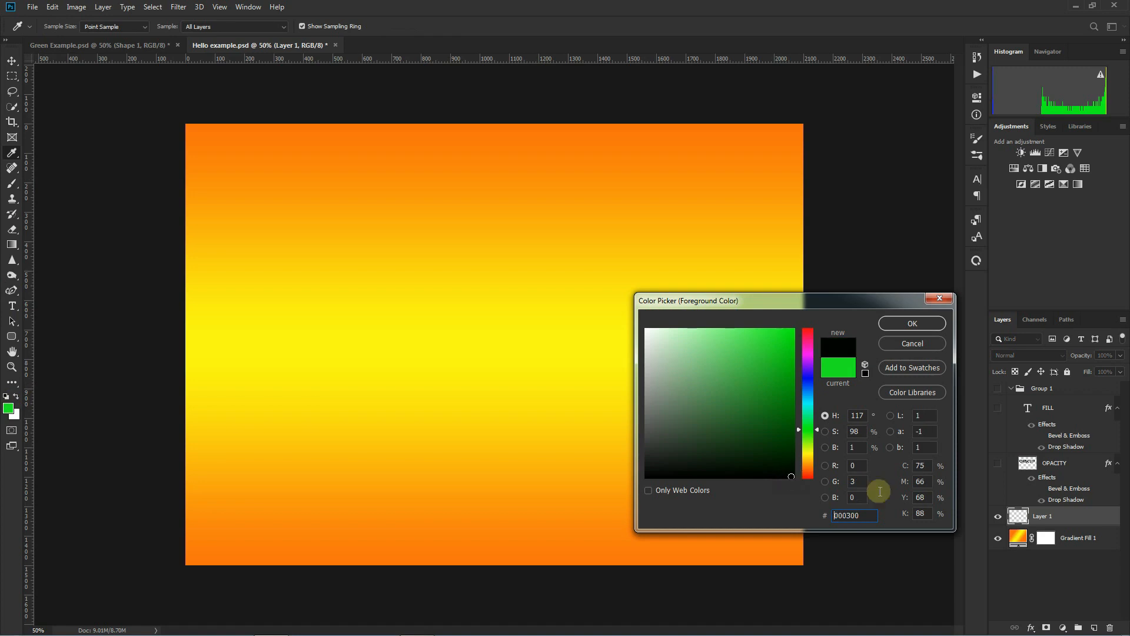
pyautogui.click(912, 323)
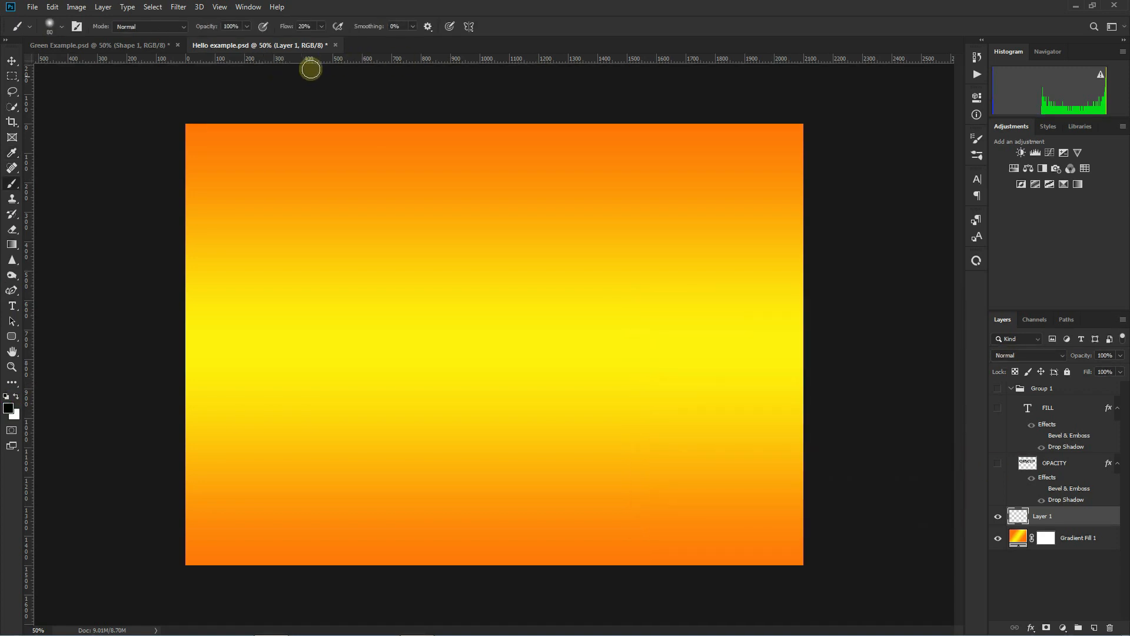
# - Paint a rising diagonal stroke on the left half of the gradient with 100% flow and a brush size of 100
pyautogui.moveTo(323, 40); pyautogui.dragTo(393, 40)
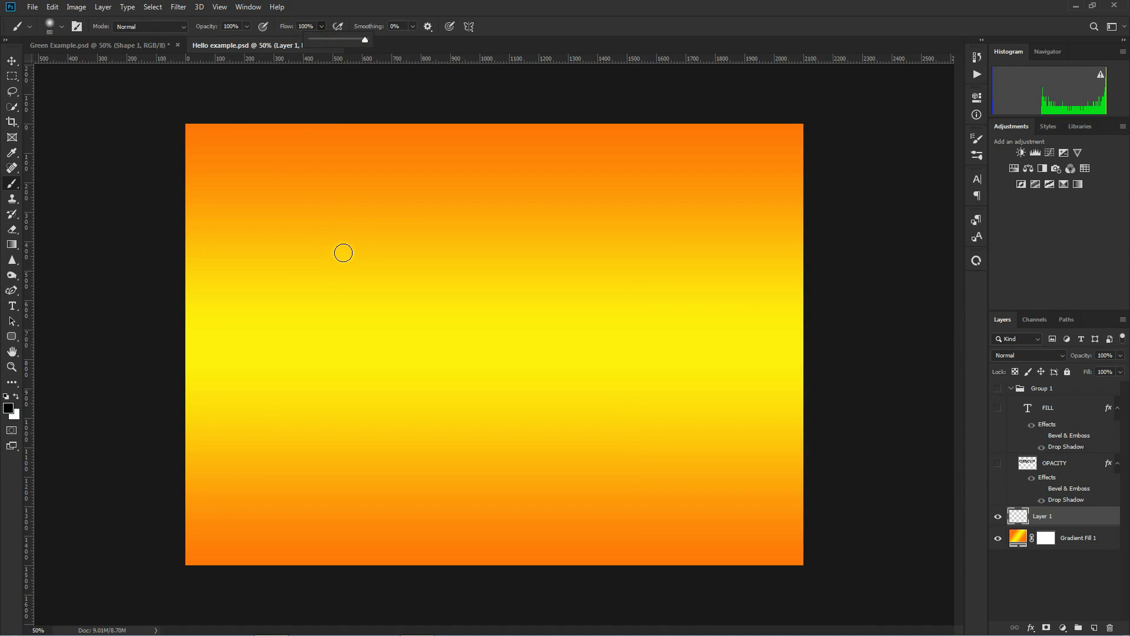
pyautogui.press(']')
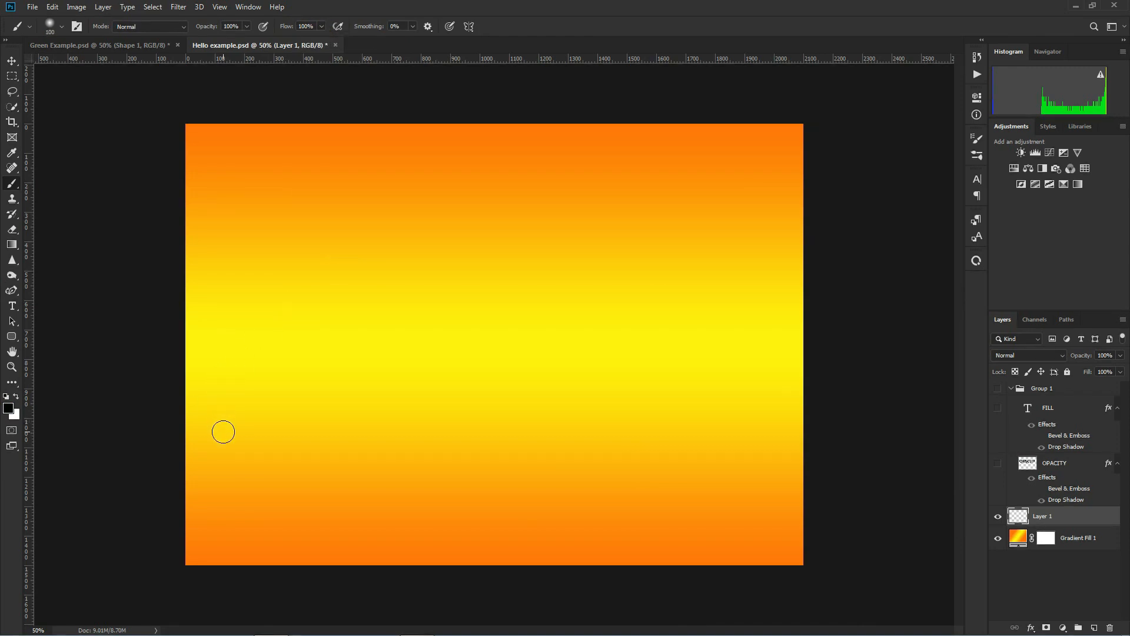
pyautogui.moveTo(223, 432)
pyautogui.mouseDown()
pyautogui.moveTo(314, 343)
pyautogui.moveTo(513, 225)
pyautogui.mouseUp()
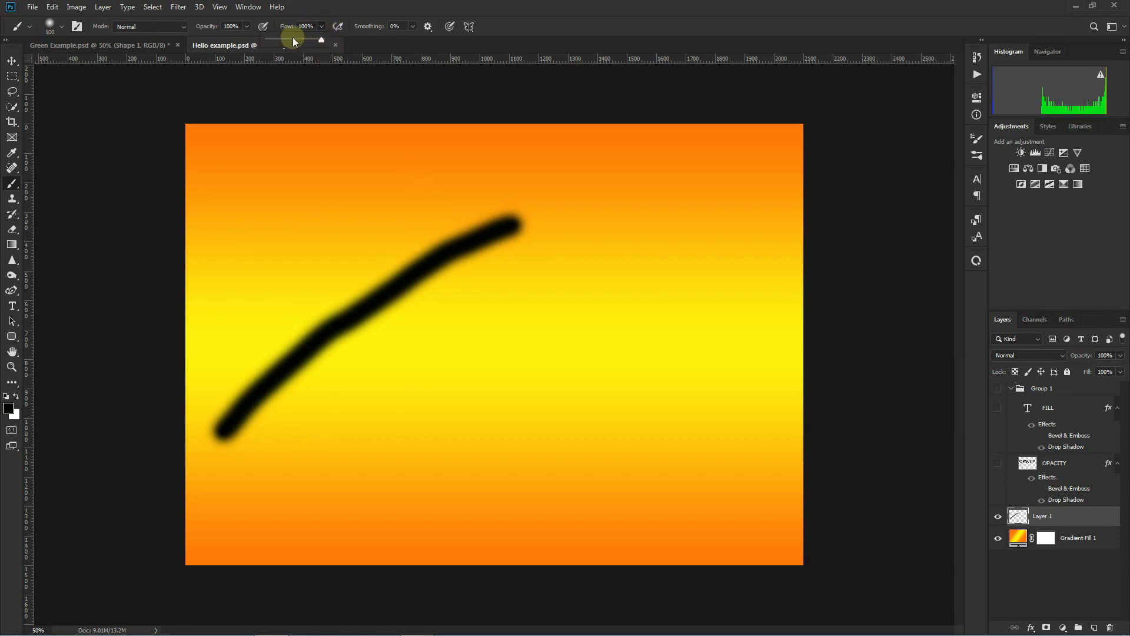
# - Set the brush flow to 50% and paint a second stroke just below and parallel to the first
pyautogui.click(283, 27)
pyautogui.write('50')
pyautogui.press('Return')
pyautogui.click(266, 462)
pyautogui.moveTo(292, 424)
pyautogui.mouseDown()
pyautogui.moveTo(392, 340)
pyautogui.moveTo(523, 260)
pyautogui.mouseUp()
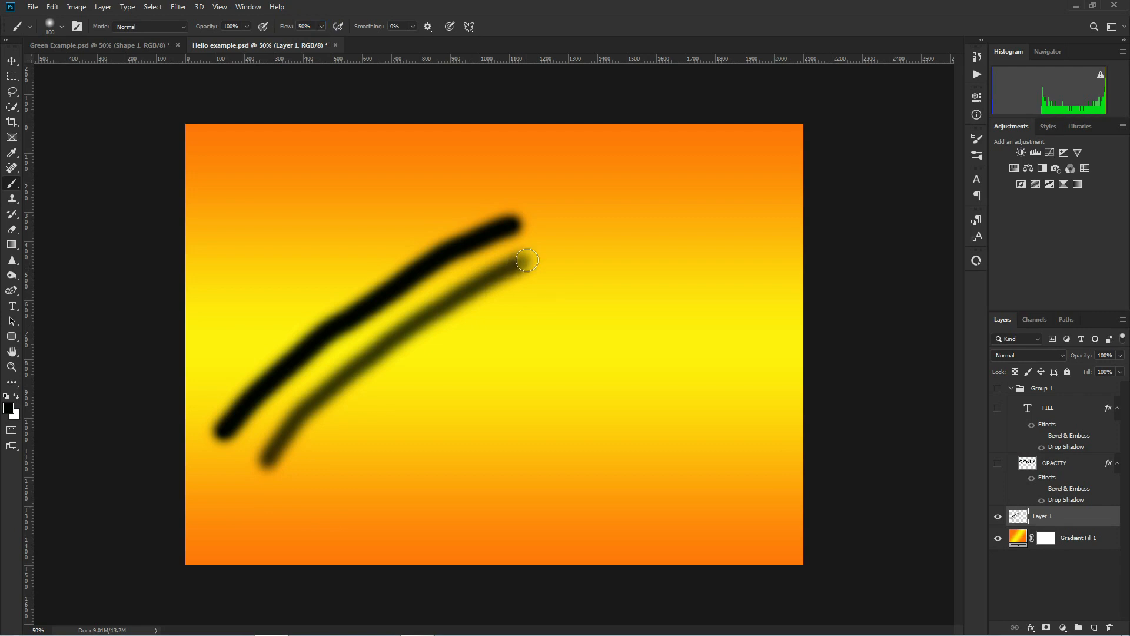
pyautogui.moveTo(527, 261); pyautogui.dragTo(527, 260)
# - Set the brush flow to 20% and paint a third parallel stroke below the other two
pyautogui.click(309, 26)
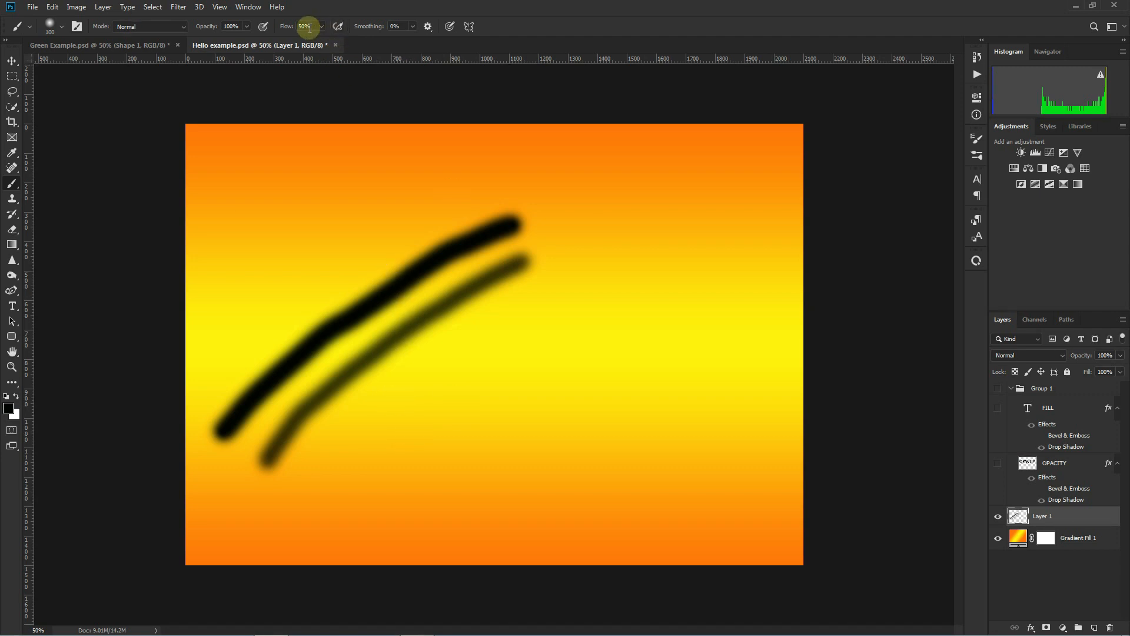
pyautogui.click(287, 26)
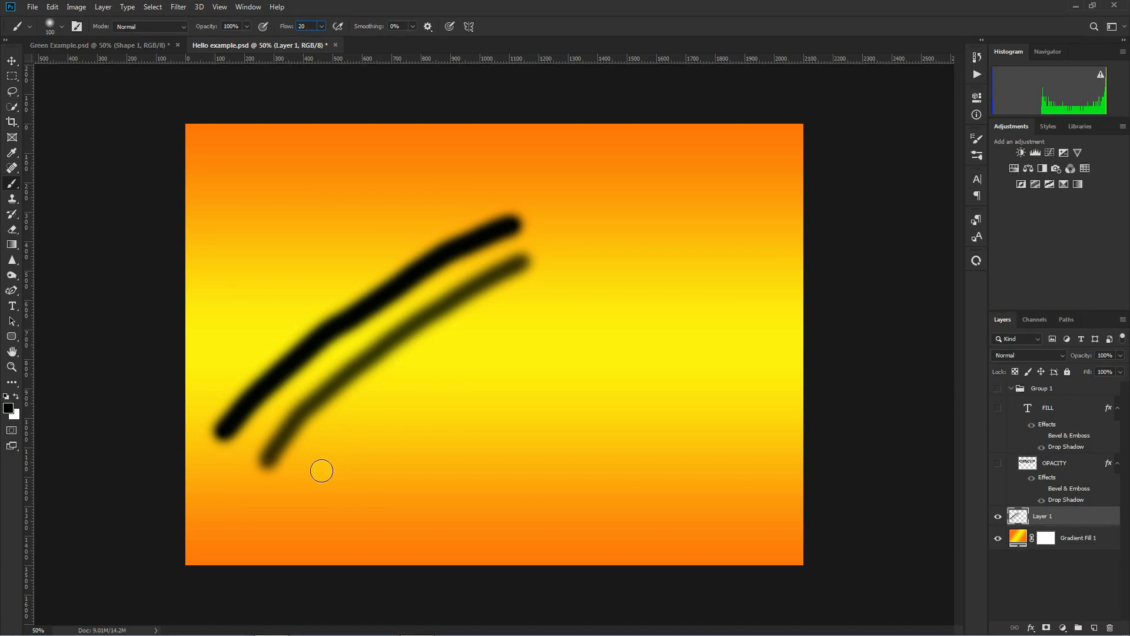
pyautogui.moveTo(306, 463)
pyautogui.mouseDown()
pyautogui.moveTo(376, 394)
pyautogui.moveTo(538, 295)
pyautogui.mouseUp()
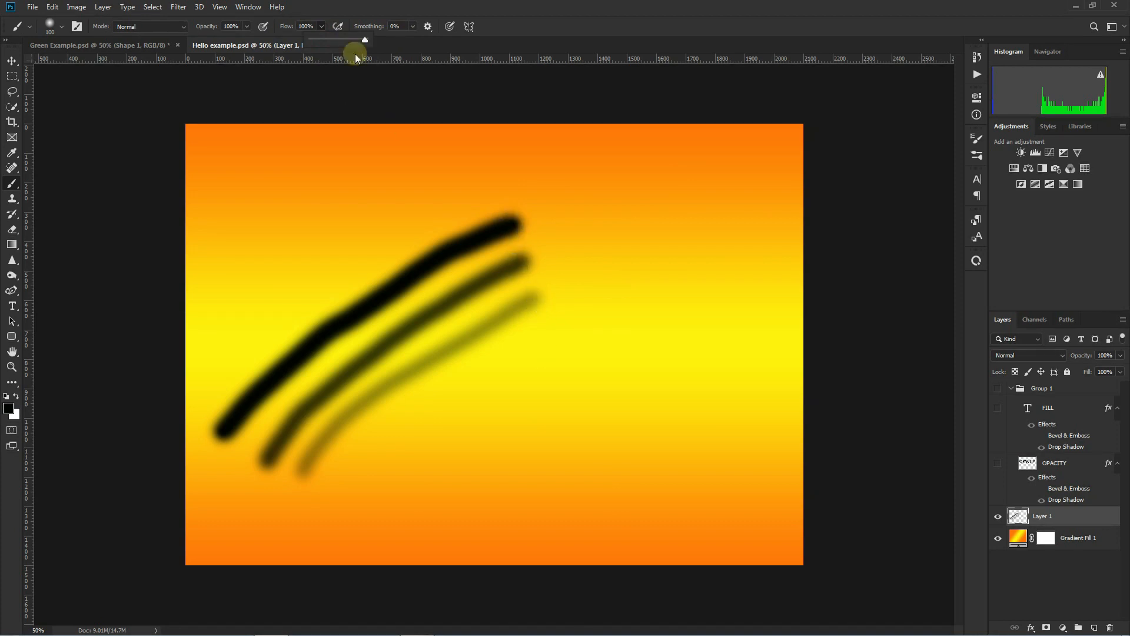
# - Set the brush flow back to 50% and paint repeatedly over the middle stroke to build it up to solid black
pyautogui.click(322, 27)
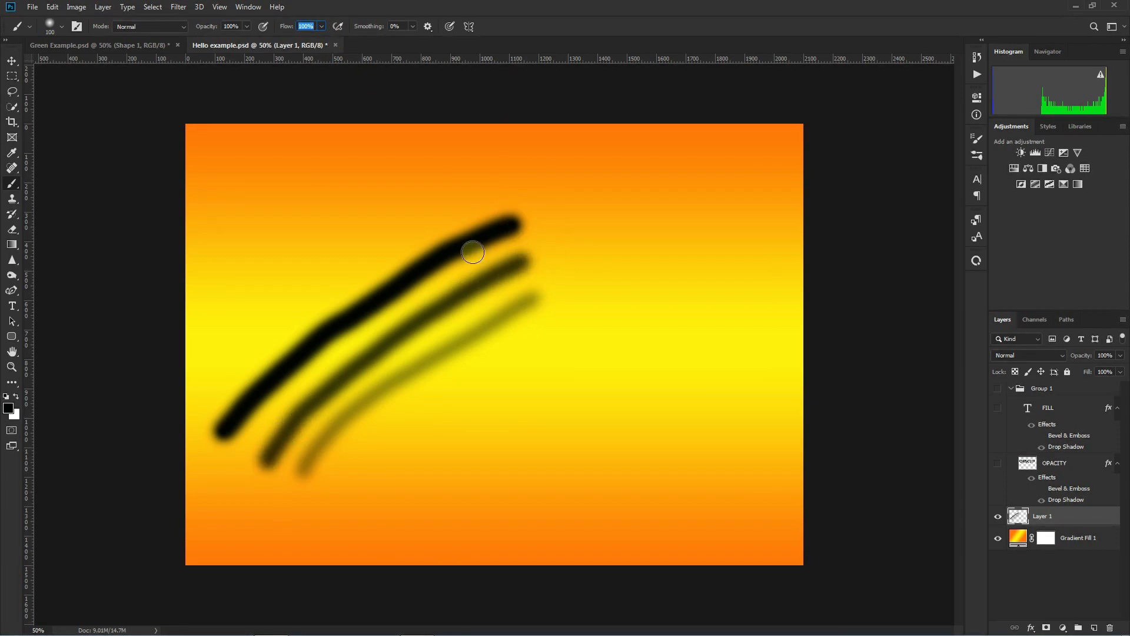
pyautogui.click(321, 26)
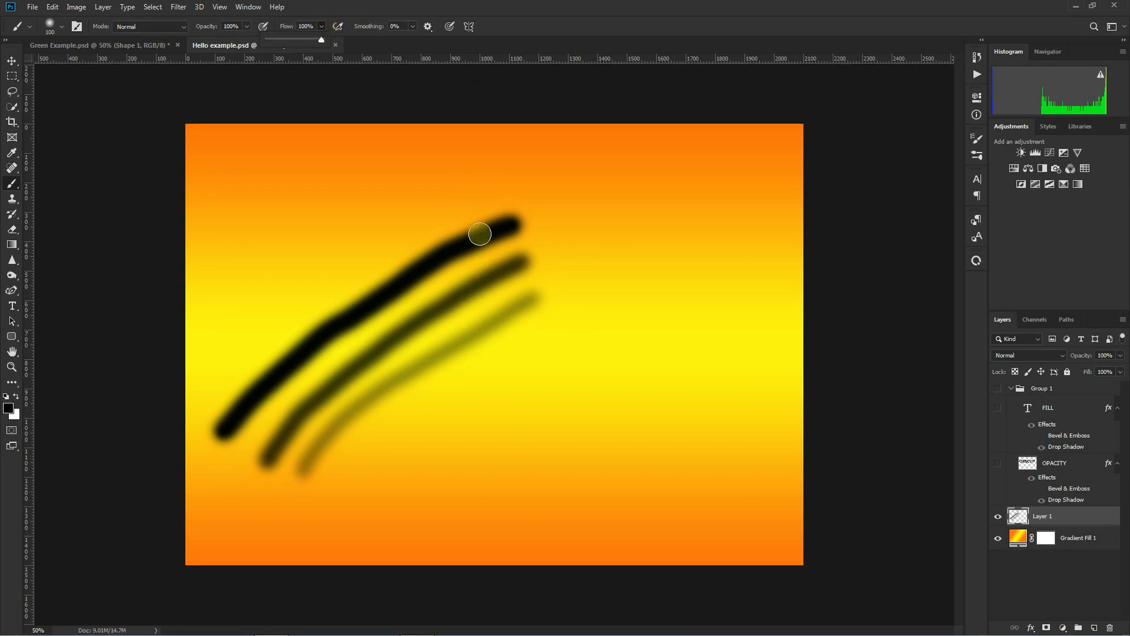
pyautogui.click(298, 26)
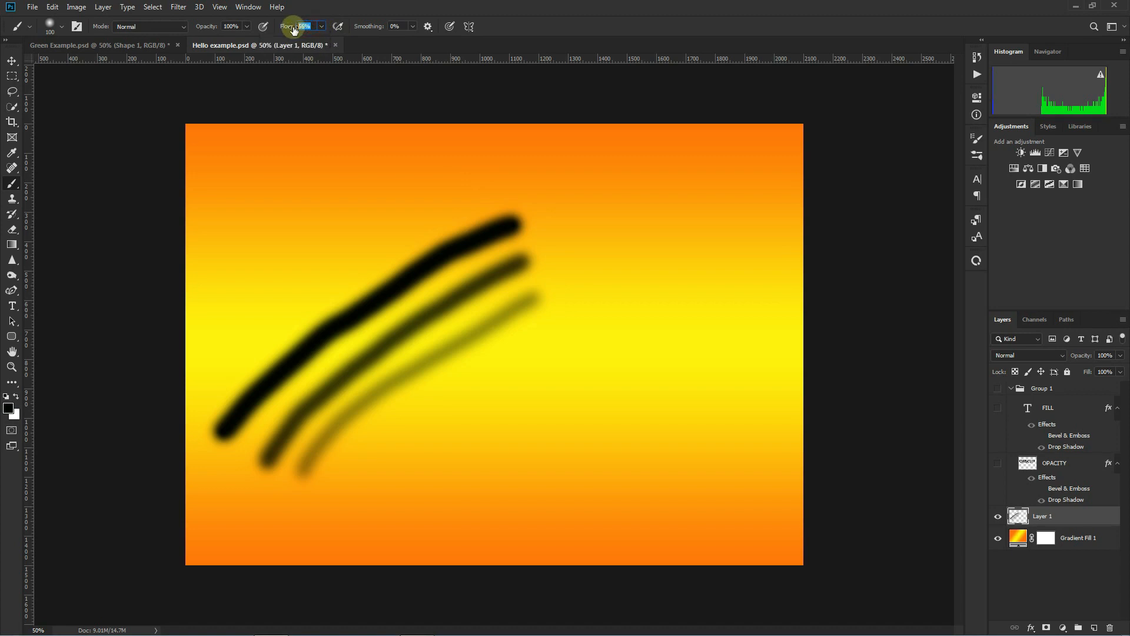
pyautogui.click(270, 454)
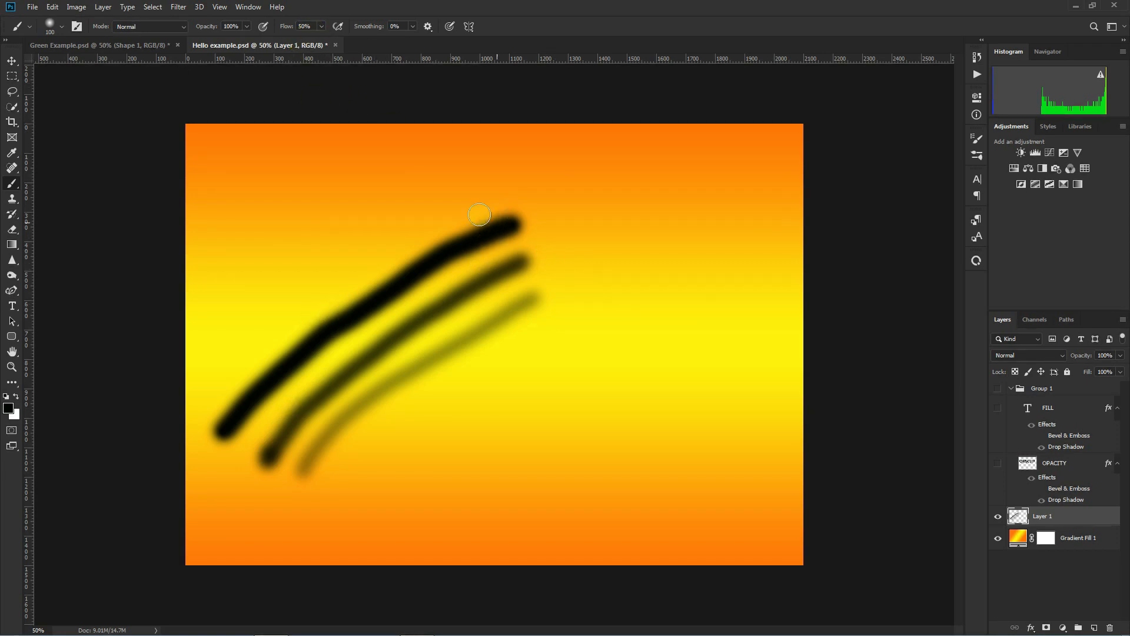
pyautogui.moveTo(267, 457)
pyautogui.mouseDown()
pyautogui.moveTo(331, 389)
pyautogui.moveTo(517, 265)
pyautogui.moveTo(360, 352)
pyautogui.moveTo(295, 411)
pyautogui.moveTo(263, 465)
pyautogui.moveTo(308, 403)
pyautogui.moveTo(391, 336)
pyautogui.moveTo(515, 275)
pyautogui.mouseUp()
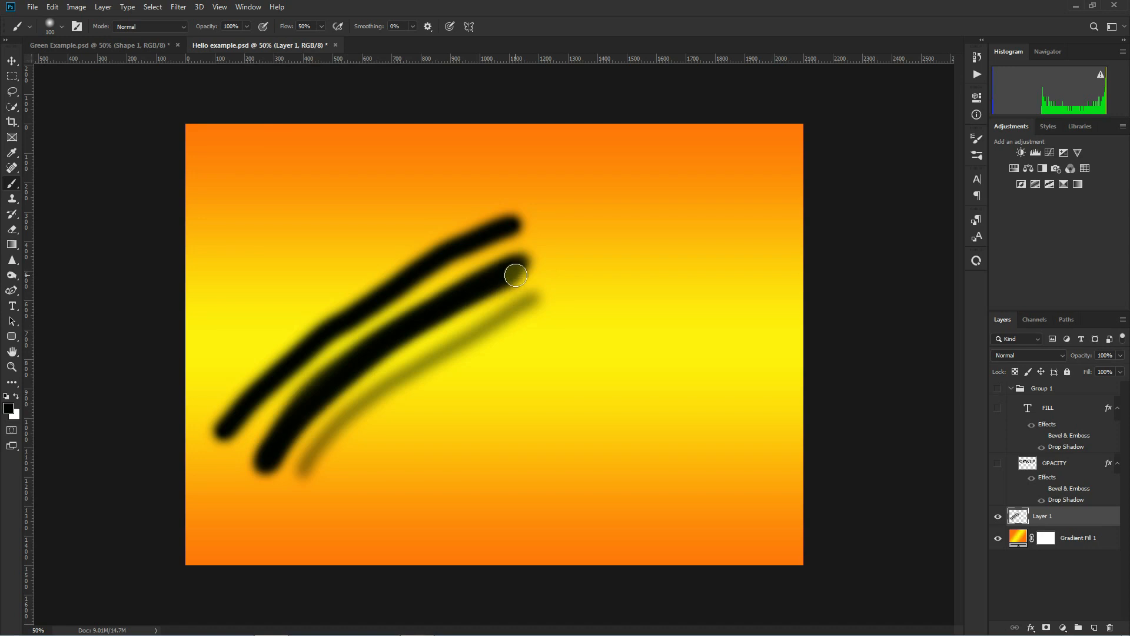
# - Paint over the faint third stroke at 50% flow to darken it along its whole length
pyautogui.click(322, 27)
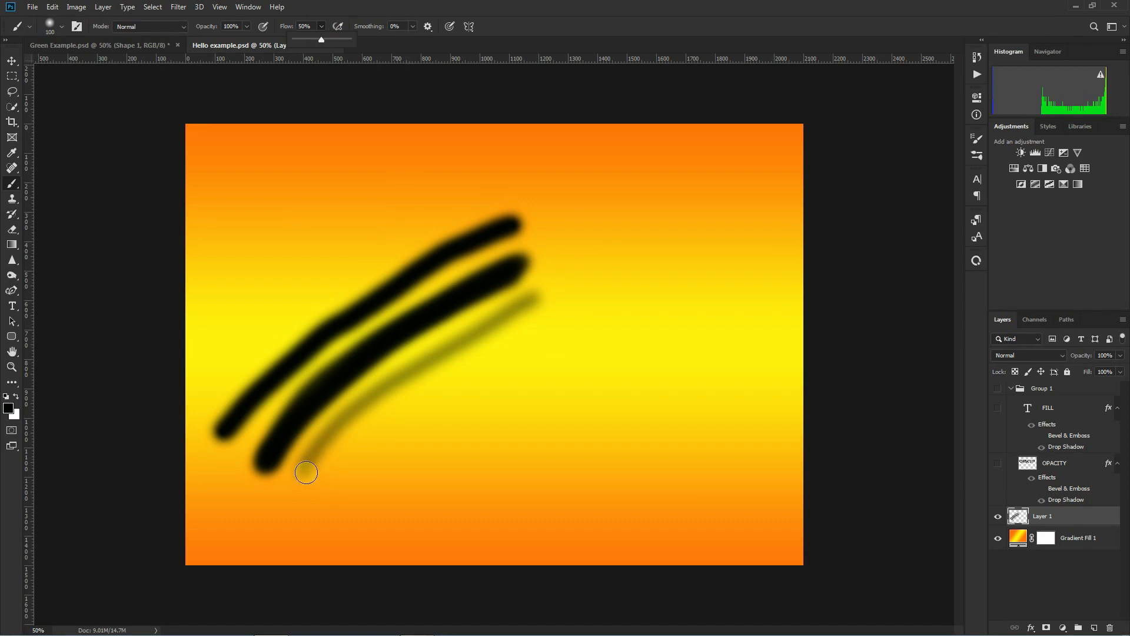
pyautogui.click(306, 469)
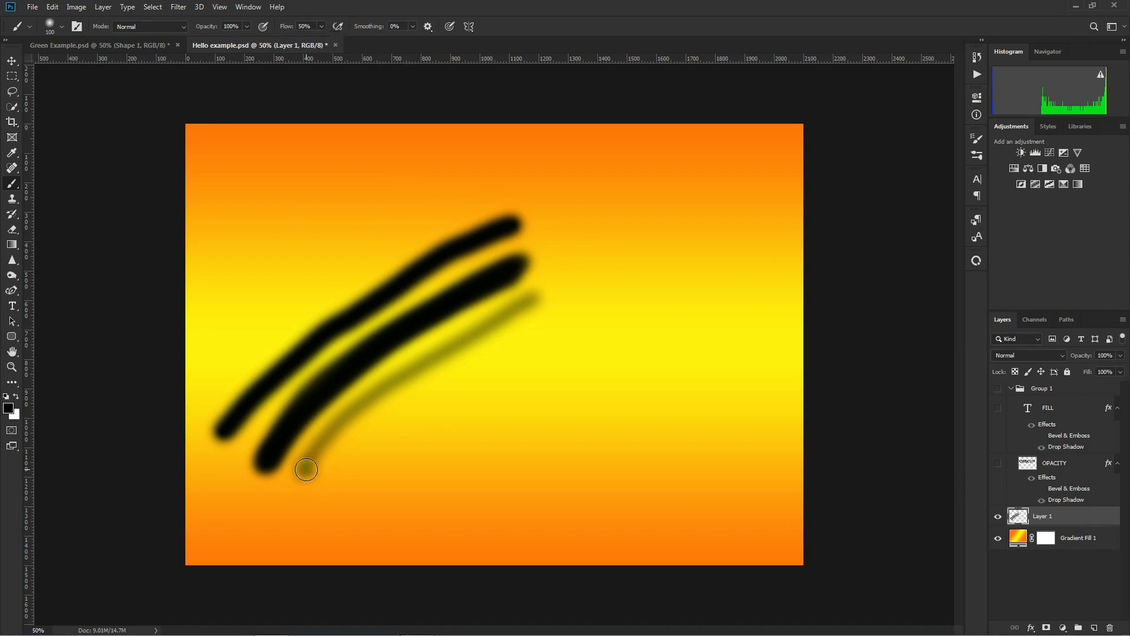
pyautogui.moveTo(306, 469)
pyautogui.mouseDown()
pyautogui.moveTo(368, 386)
pyautogui.moveTo(549, 303)
pyautogui.moveTo(412, 361)
pyautogui.moveTo(347, 415)
pyautogui.moveTo(311, 470)
pyautogui.mouseUp()
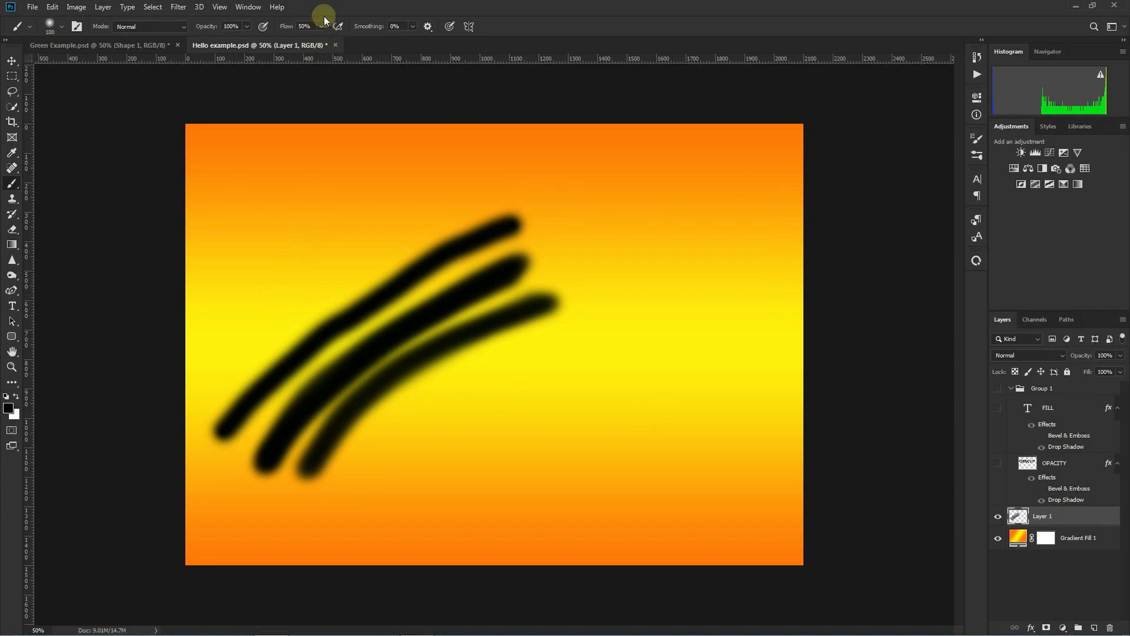
# - Paint a solid diagonal stroke on the right half of the canvas and a fainter one beside it at 22% flow
pyautogui.moveTo(566, 451); pyautogui.dragTo(736, 199)
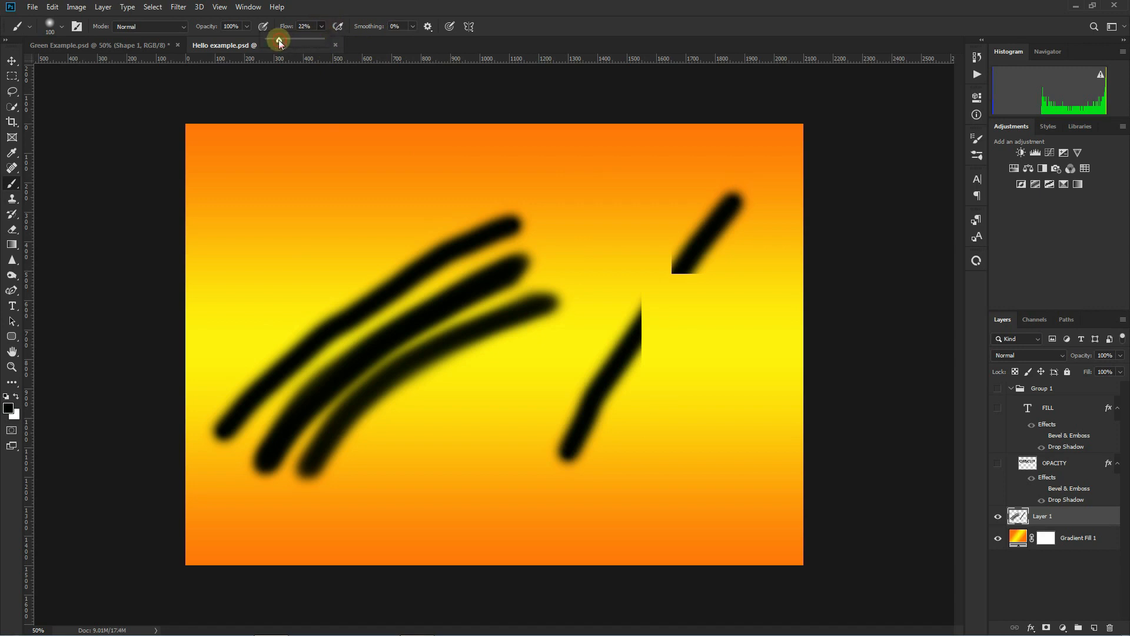
pyautogui.moveTo(750, 256)
pyautogui.mouseDown()
pyautogui.moveTo(703, 324)
pyautogui.moveTo(643, 485)
pyautogui.mouseUp()
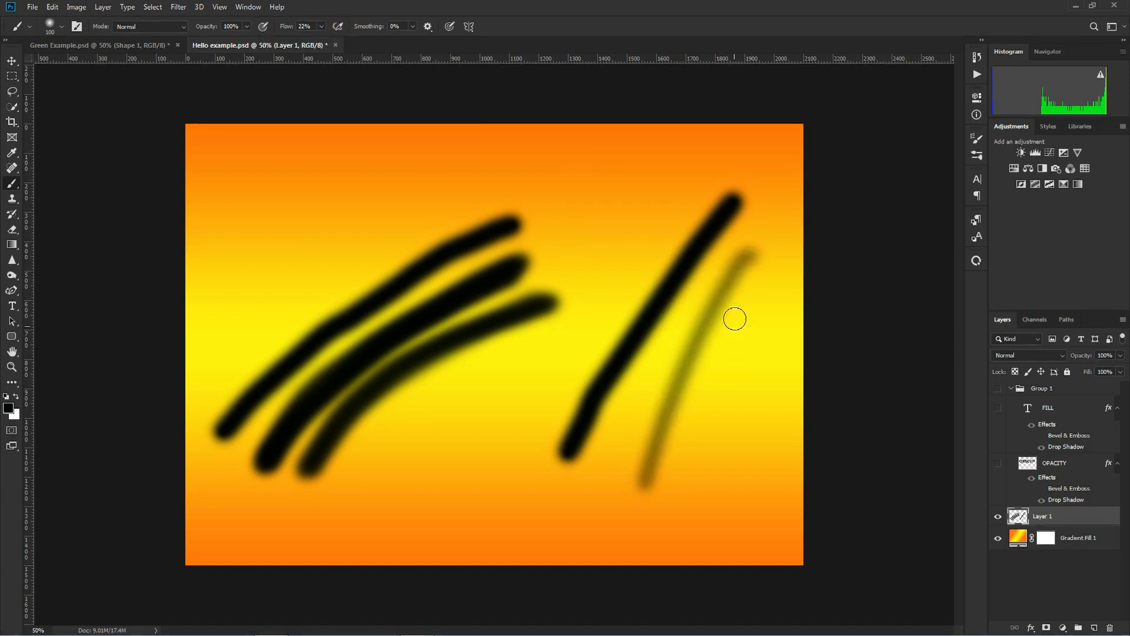